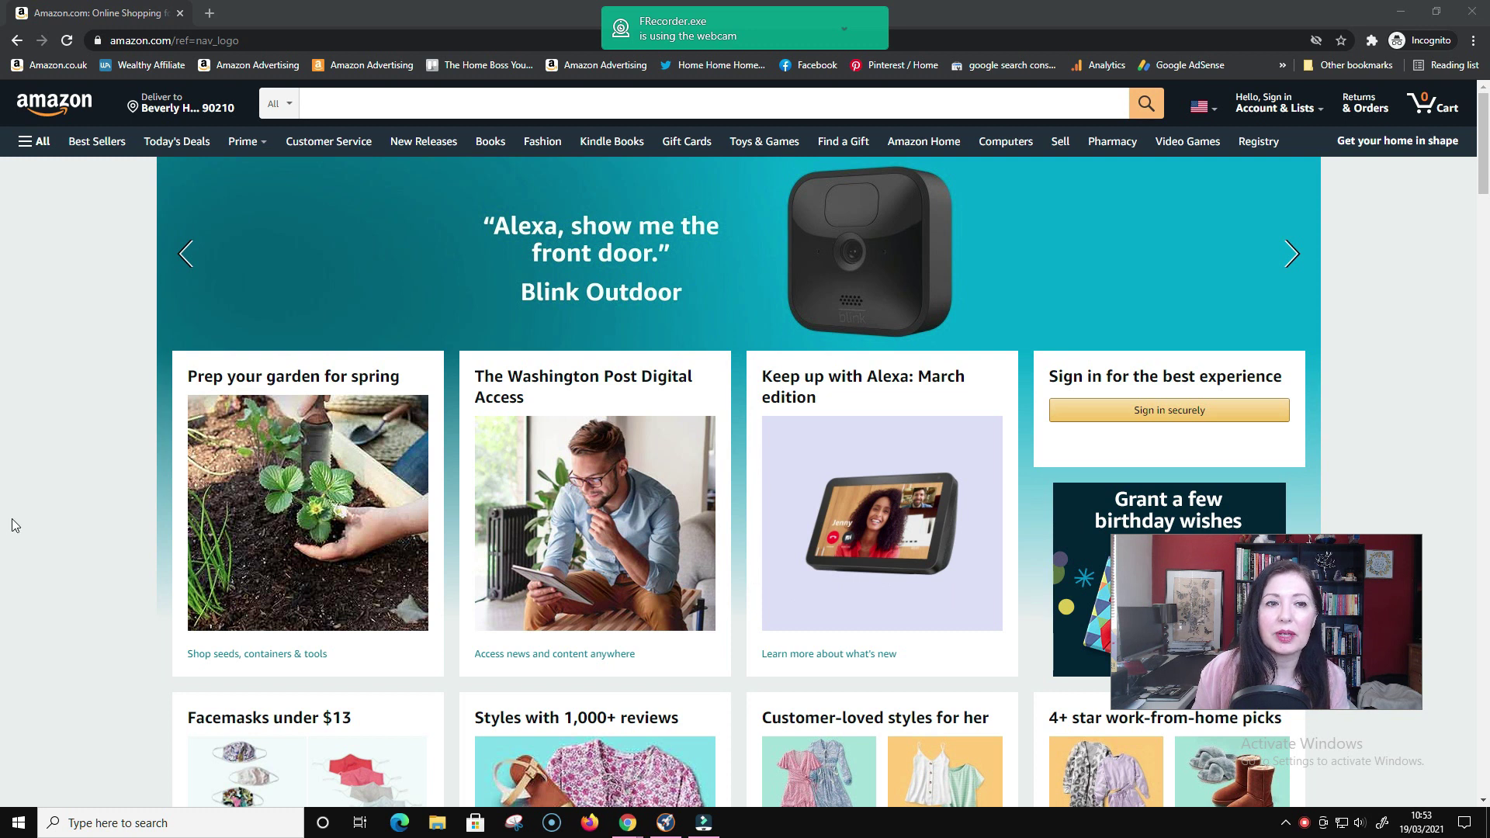
Step: Search the store for "diet planner" using the matching primary suggestion
left_click(378, 113)
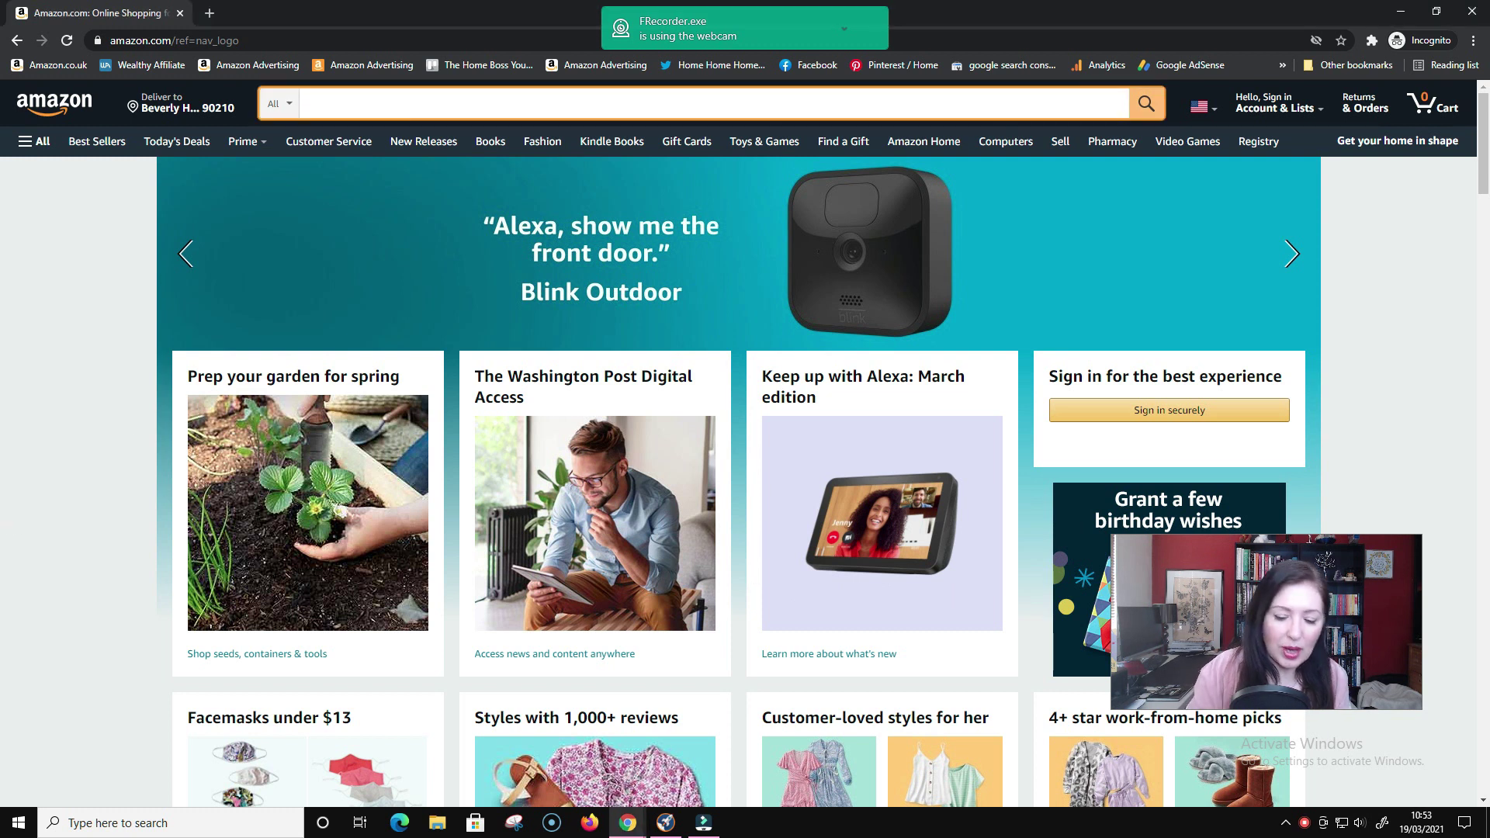
type("Diet")
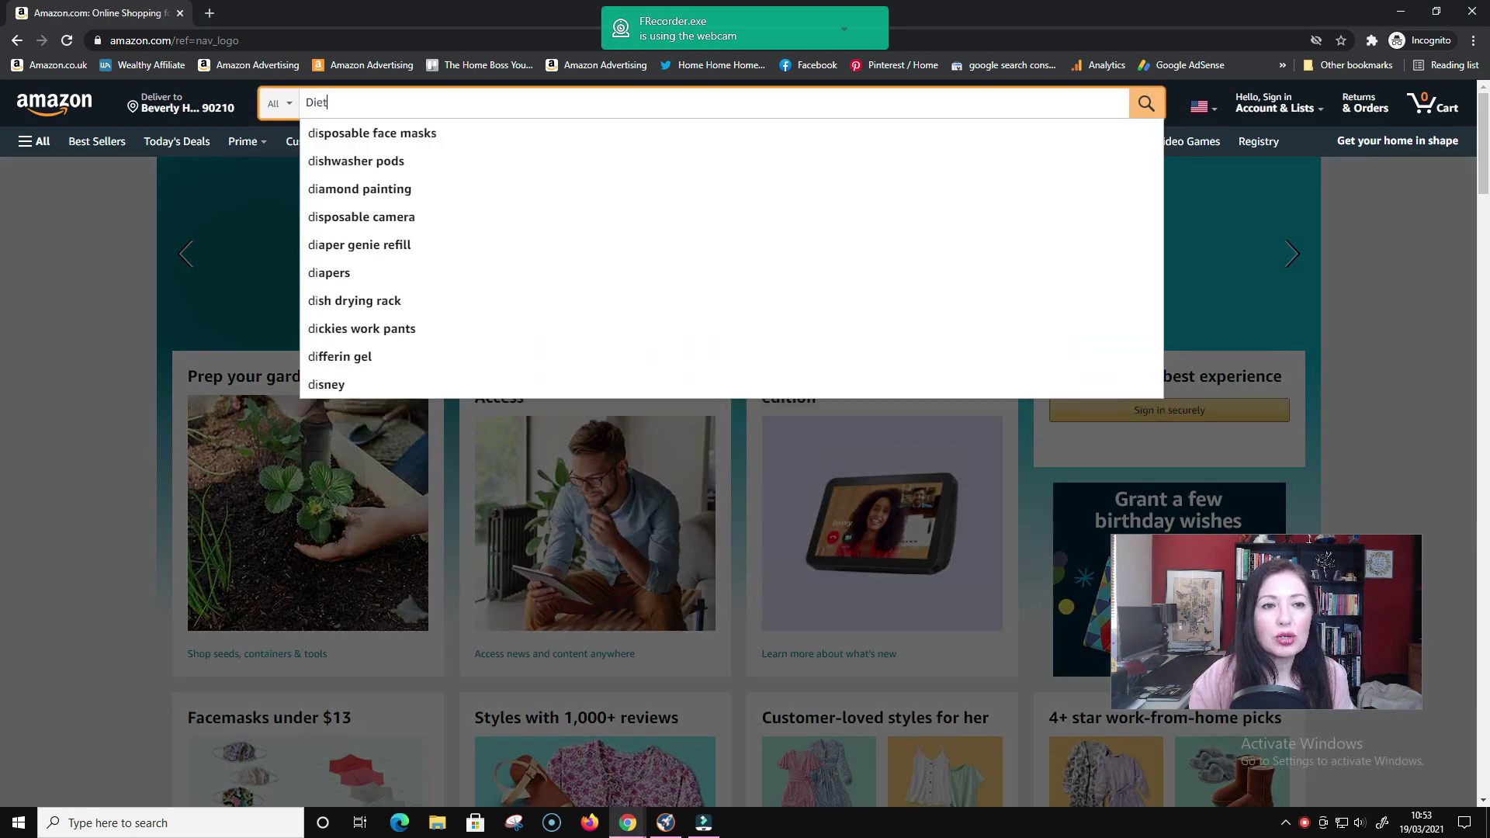
type(" Planner")
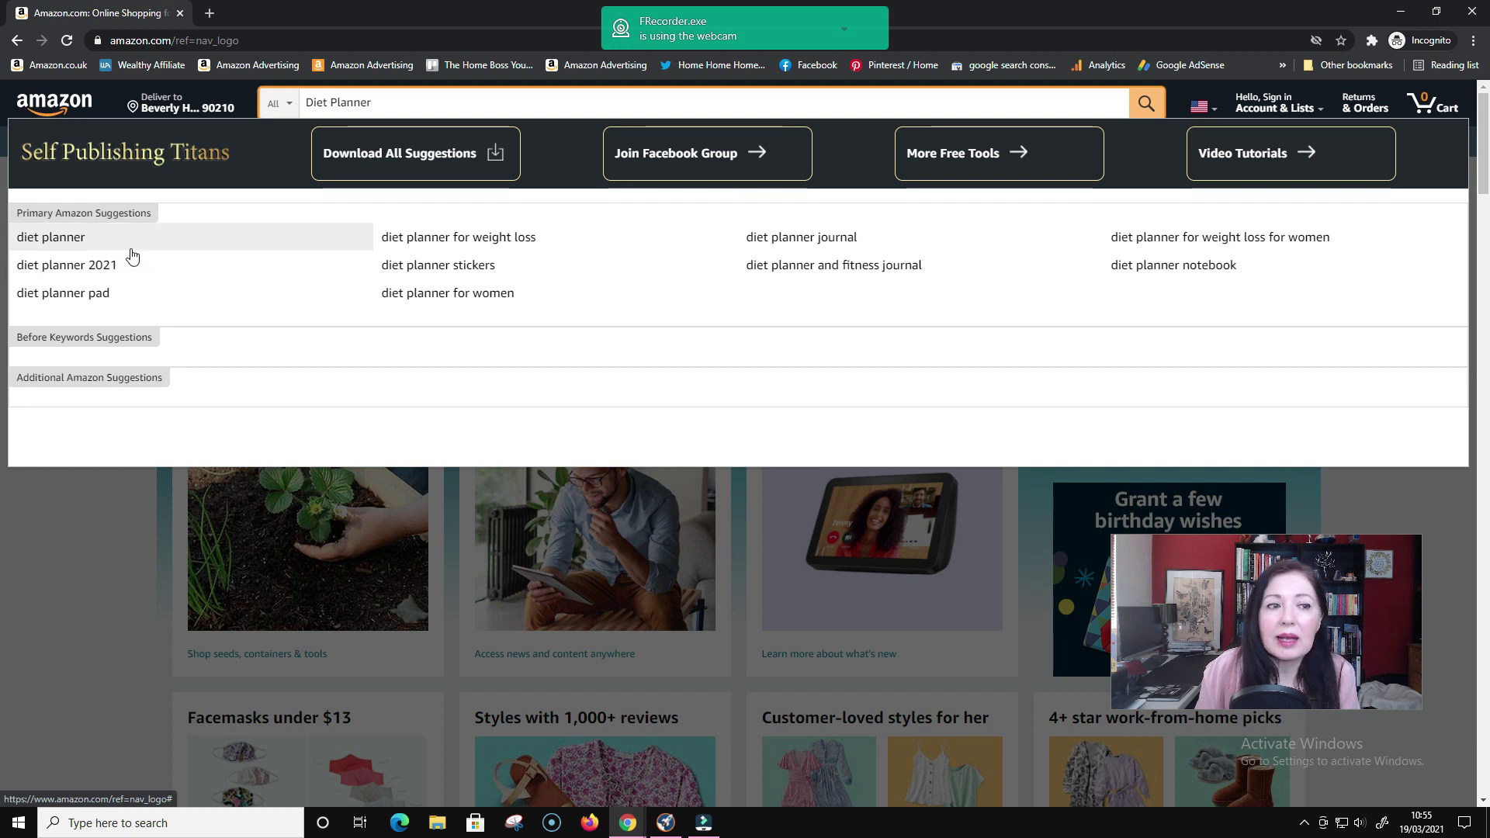
left_click(82, 243)
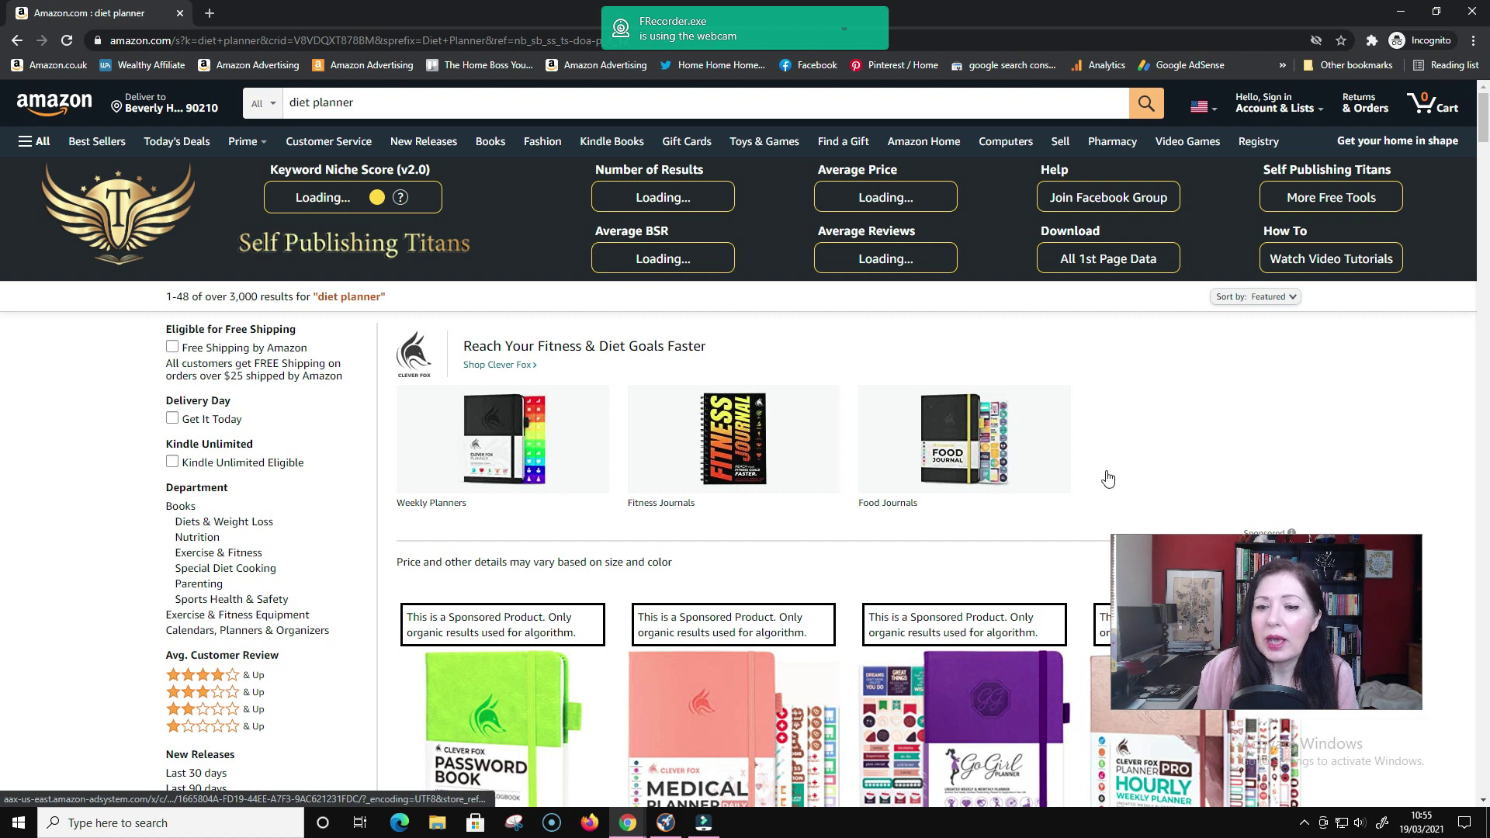
Step: Look through the first diet planner listings and read the explanation of the Keyword Niche Score
scroll(1107, 477, "down", 4)
scroll(1107, 477, "down", 3)
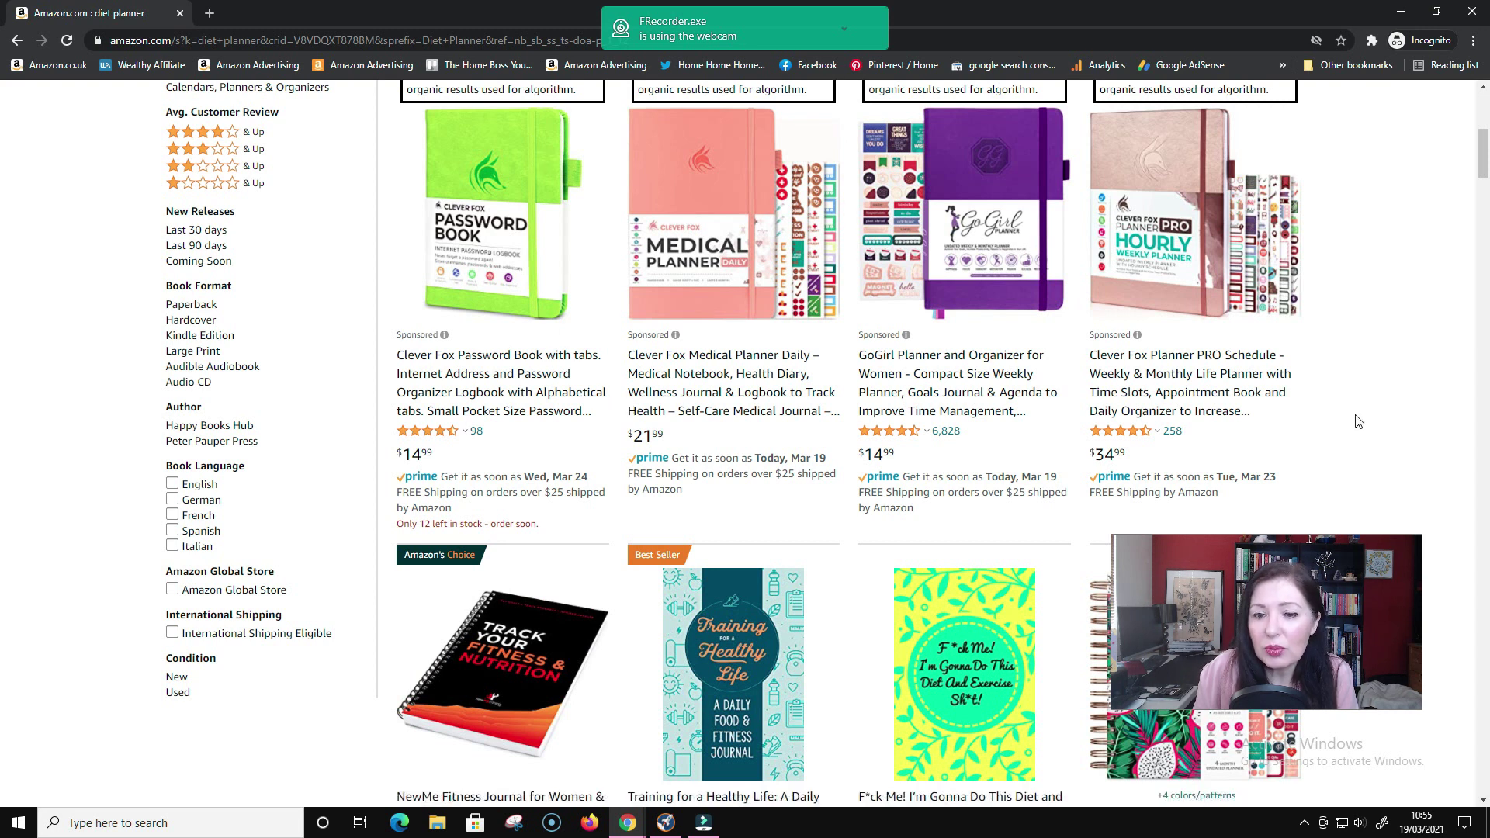
scroll(1334, 419, "down", 2)
scroll(1317, 407, "down", 2)
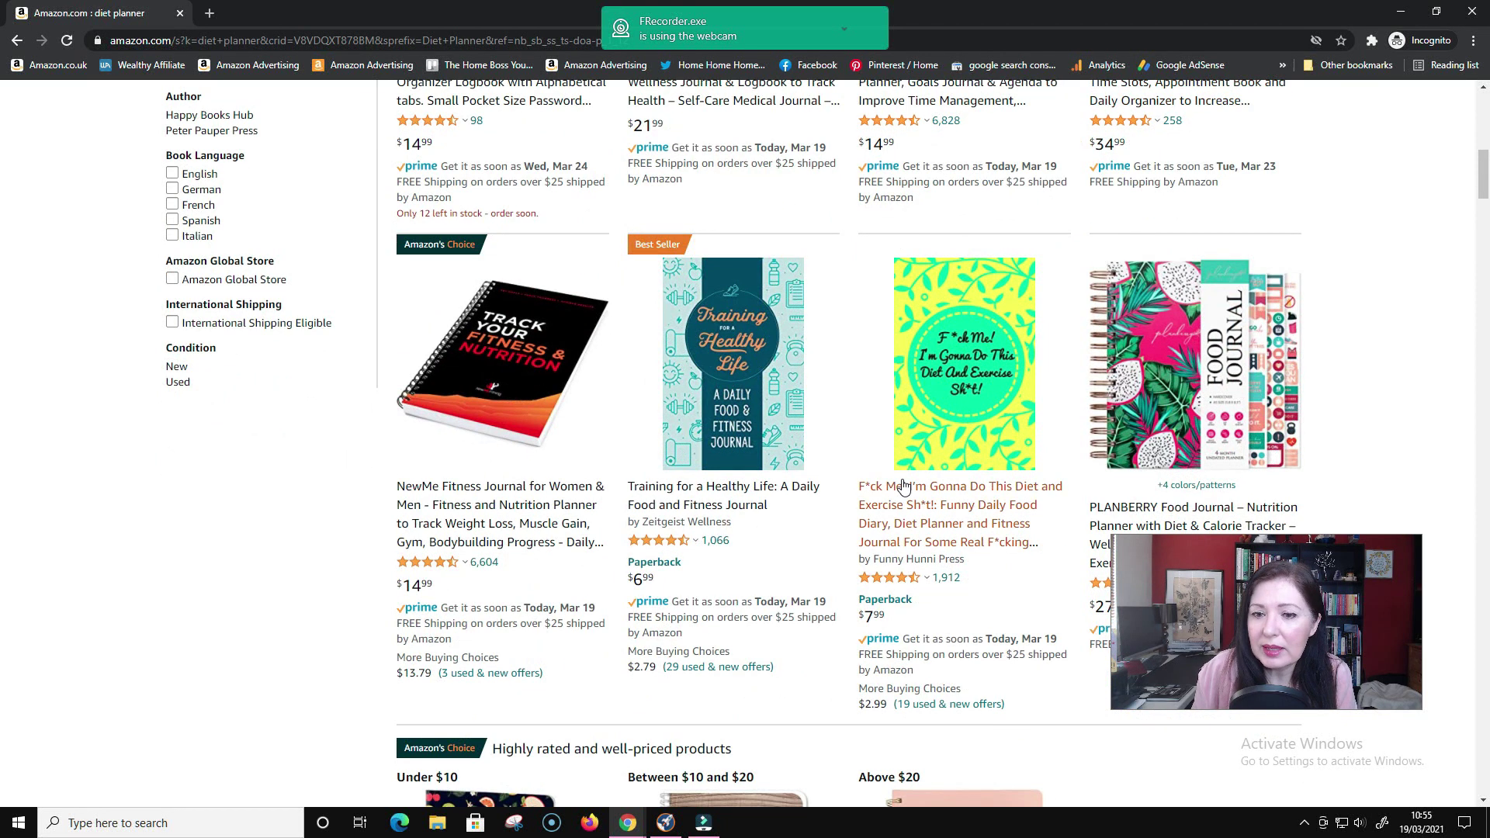
scroll(908, 489, "down", 2)
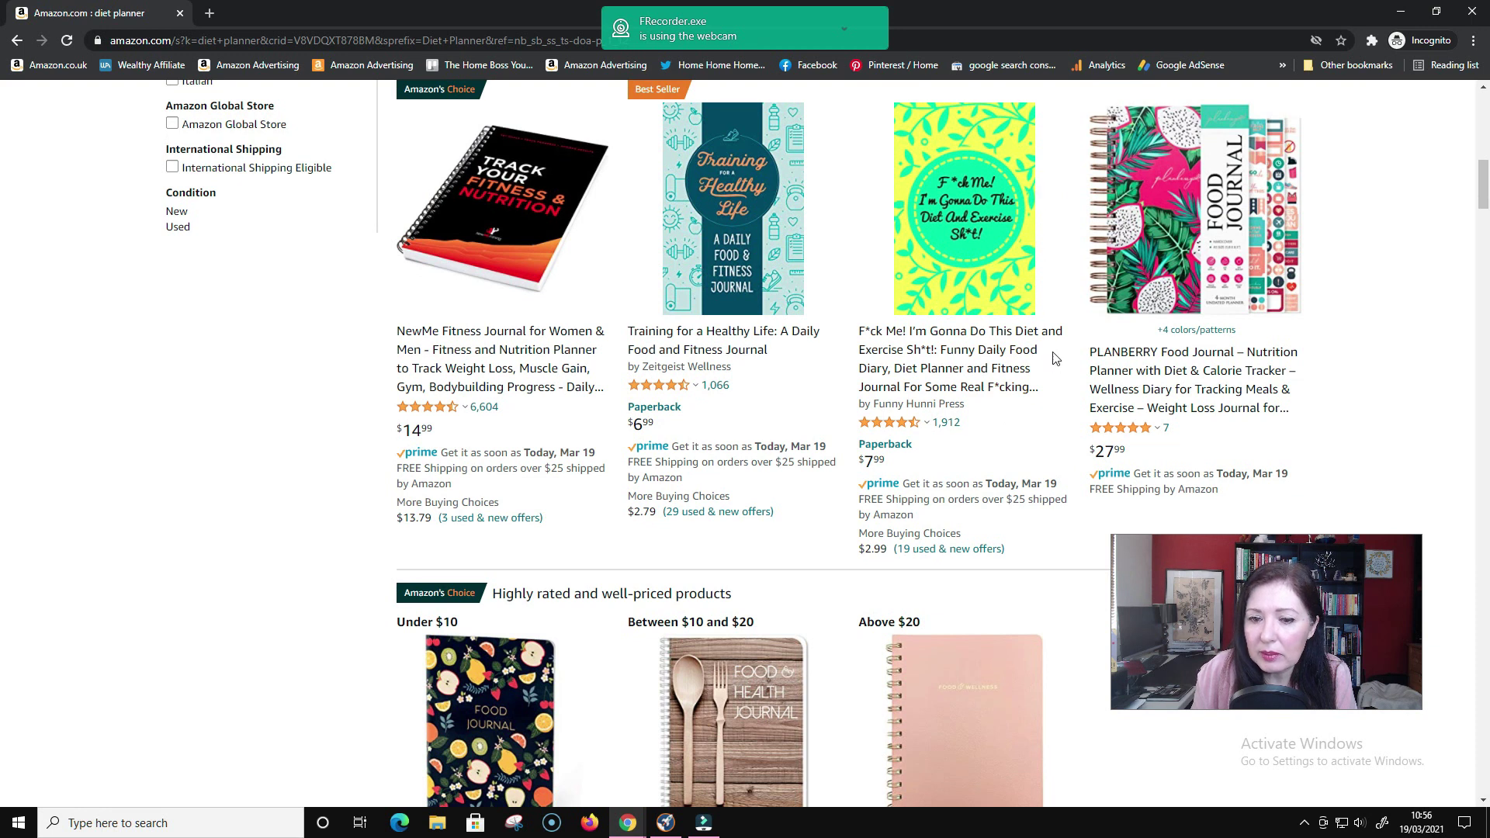
scroll(948, 465, "down", 1)
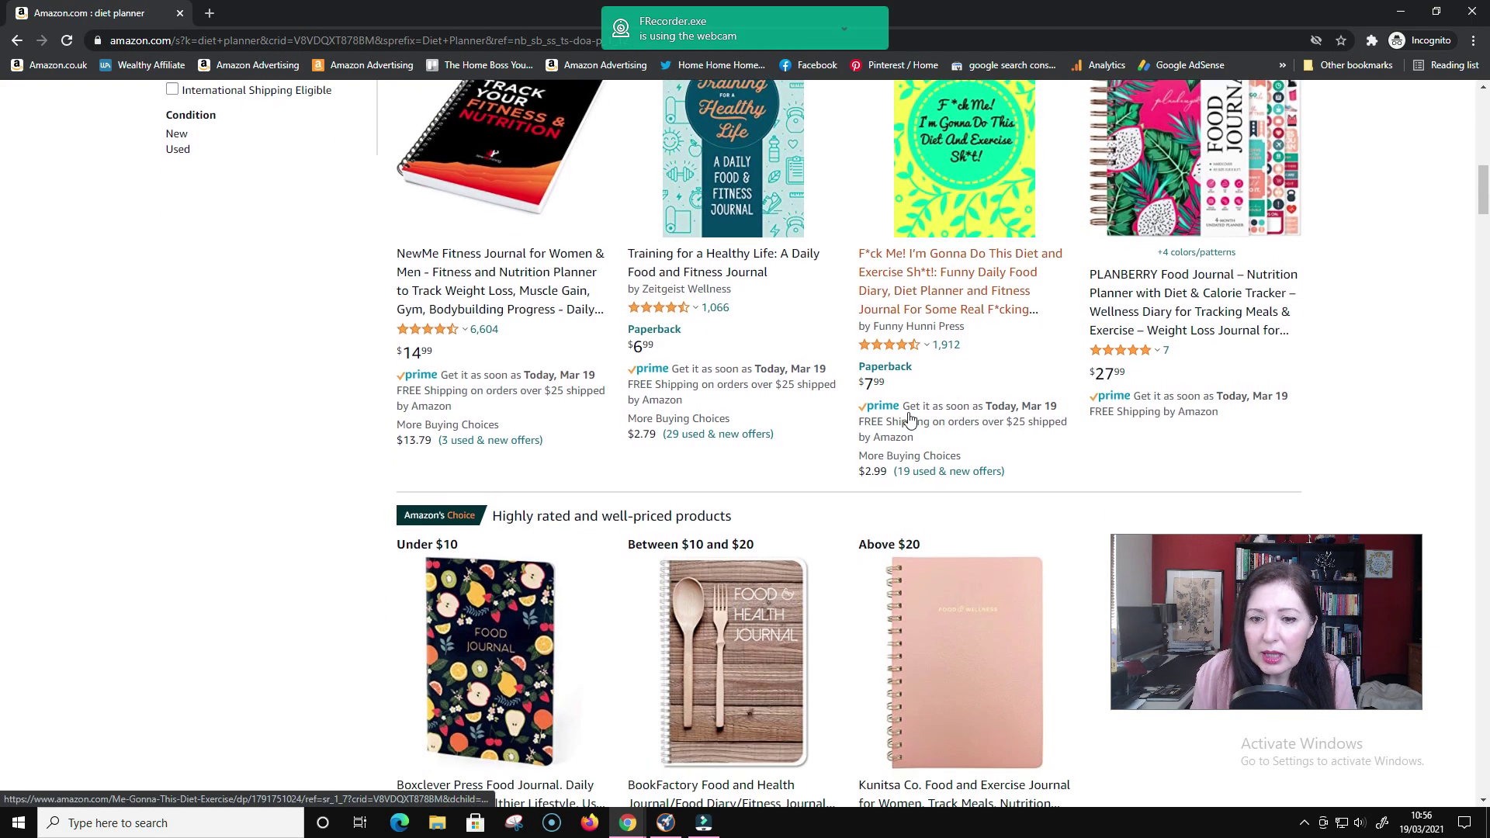
scroll(975, 366, "down", 2)
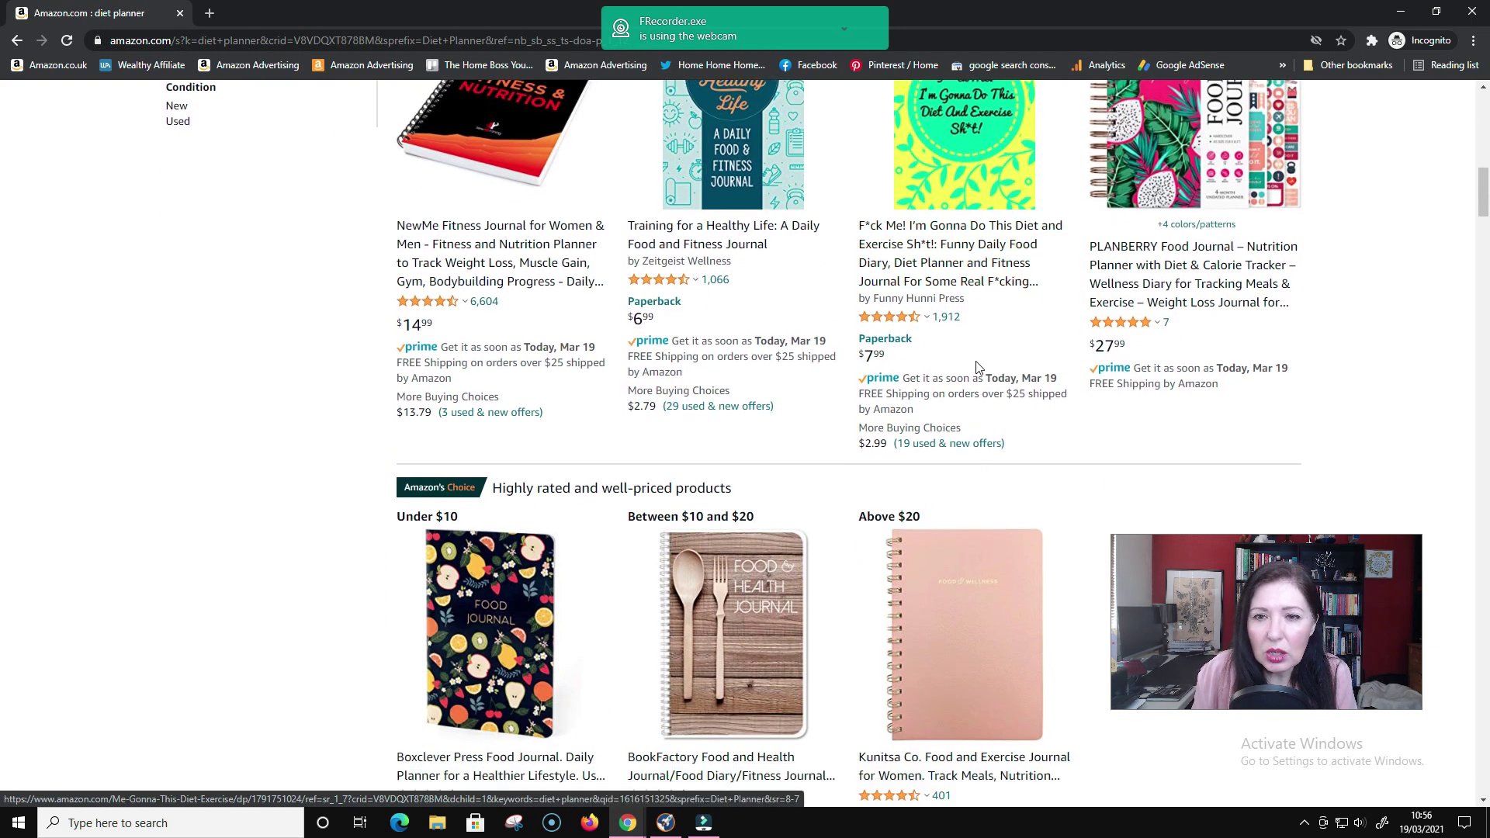
scroll(592, 412, "down", 1)
scroll(1001, 315, "up", 3)
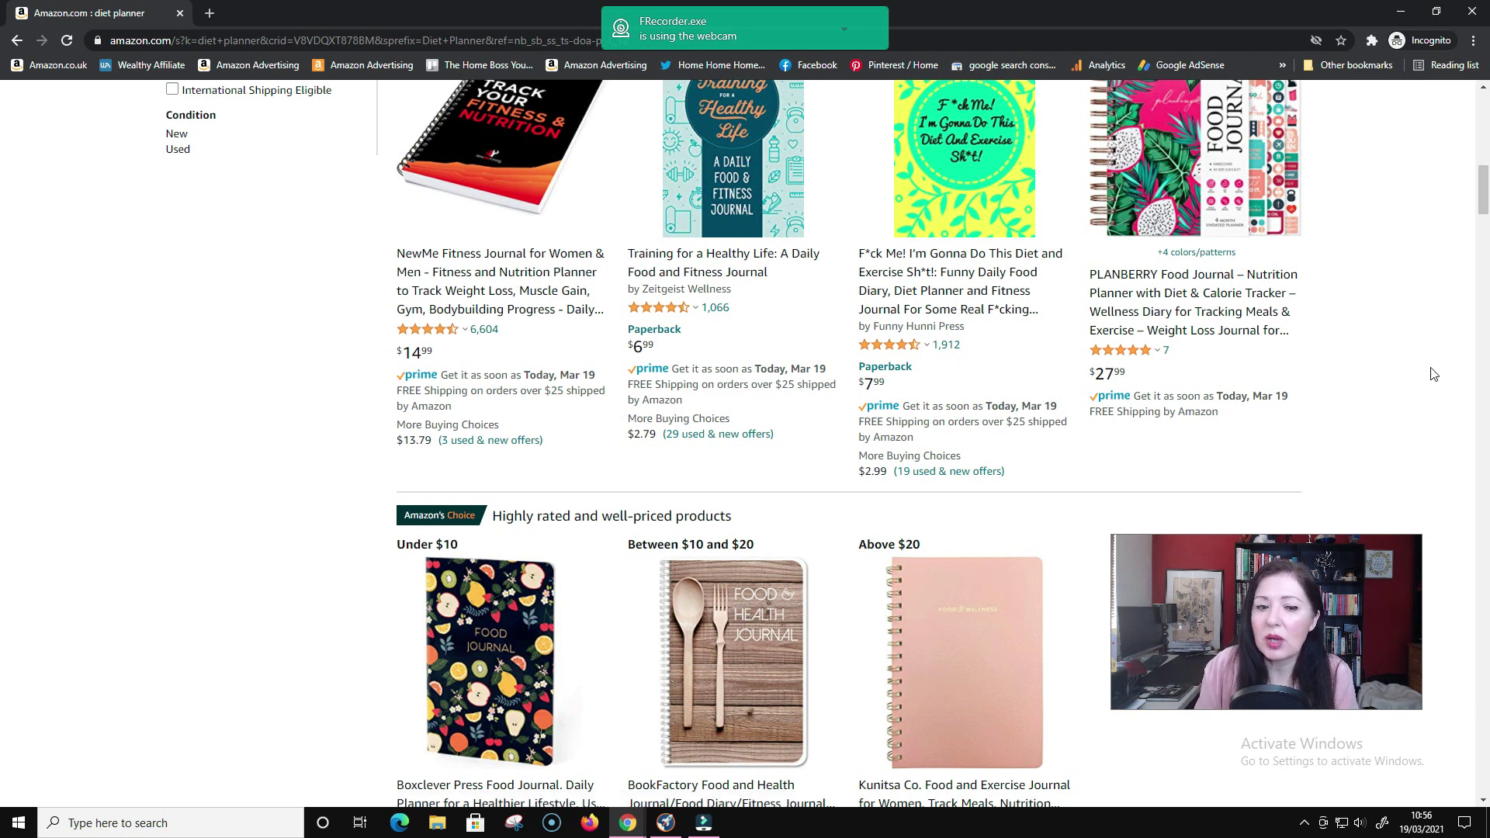
scroll(1427, 374, "down", 2)
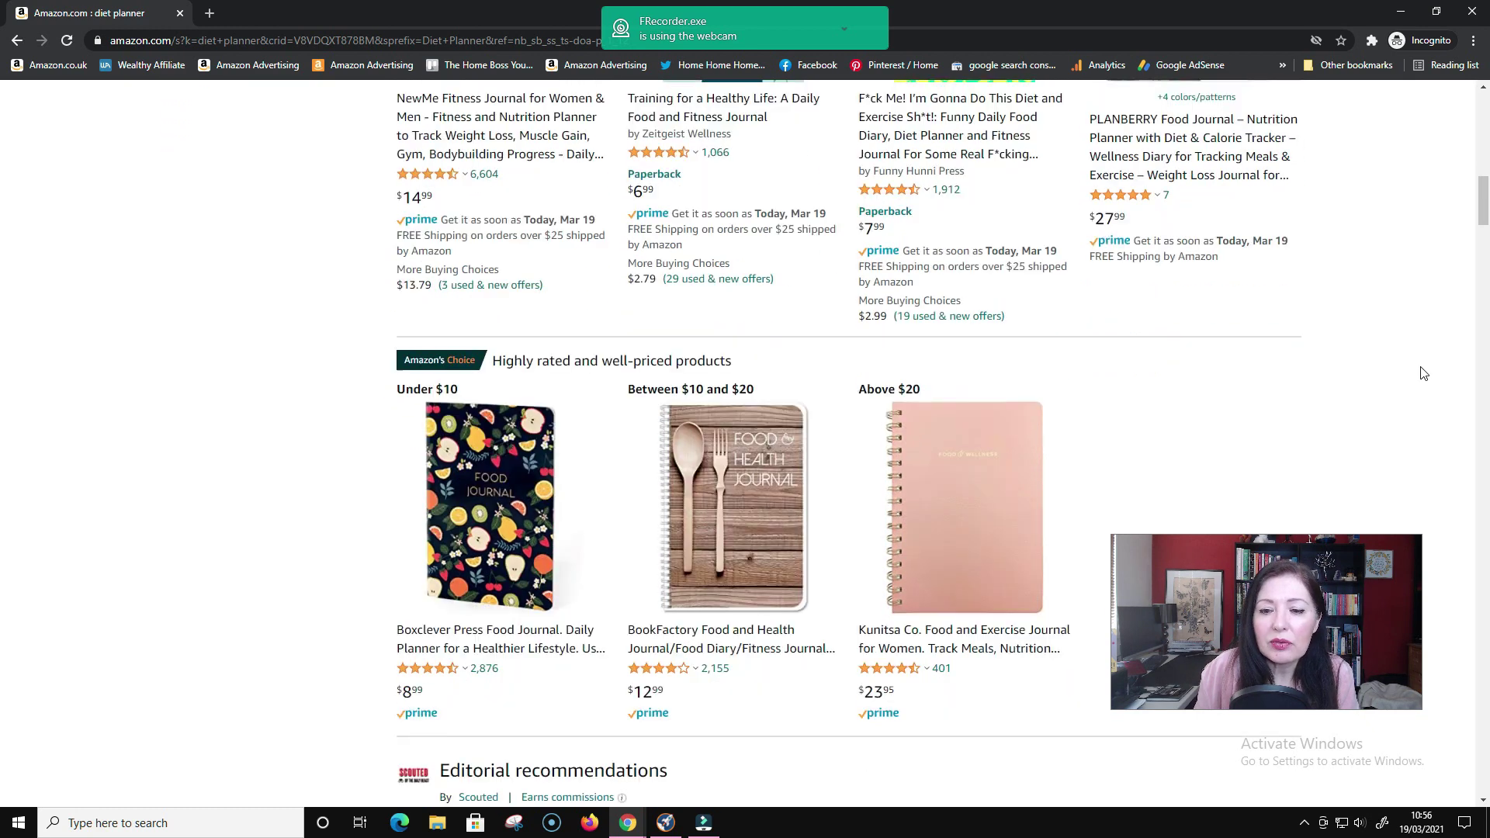
scroll(1424, 374, "up", 15)
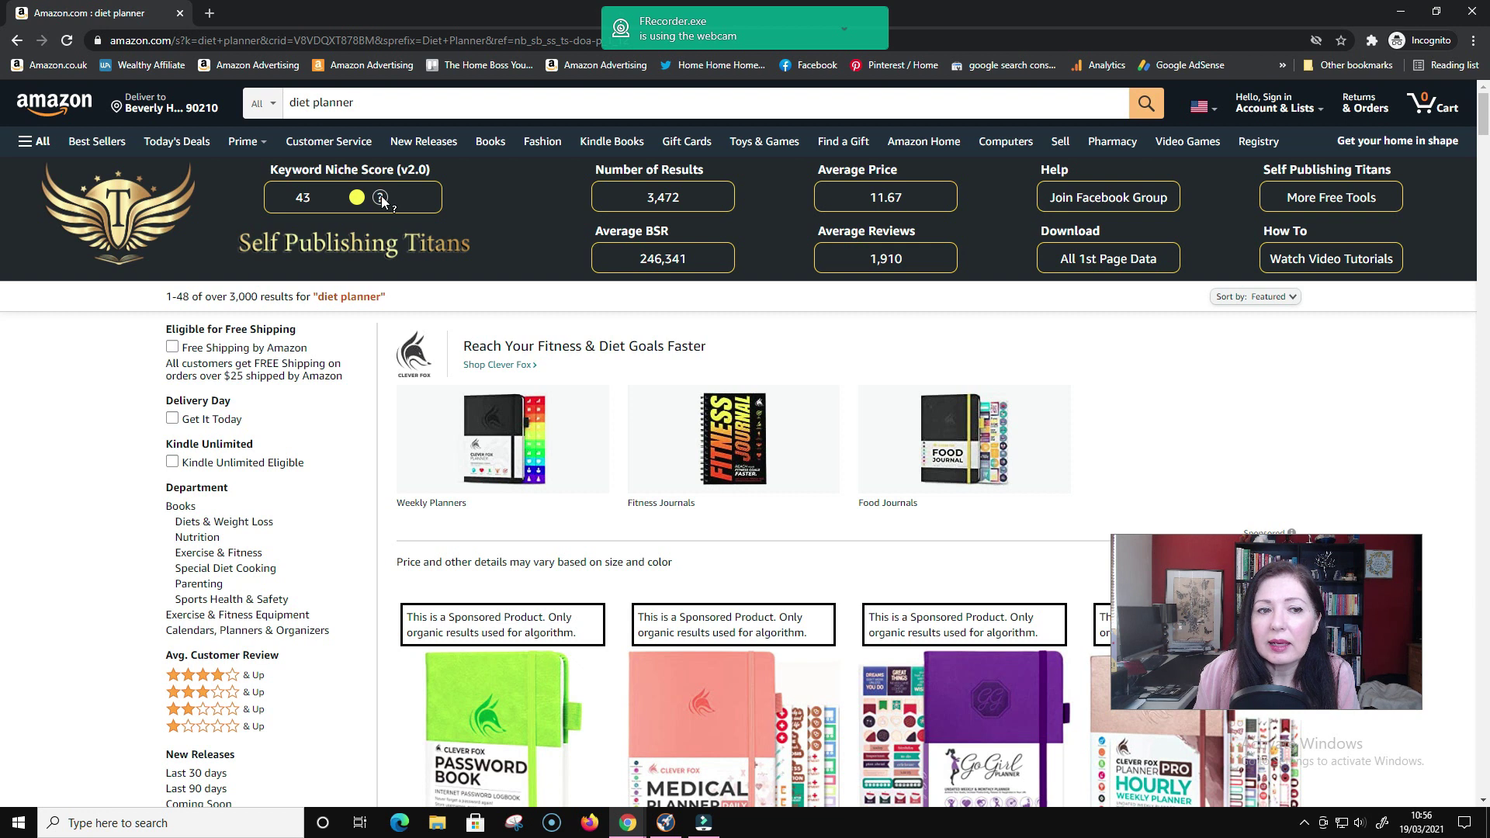
mouse_move(380, 197)
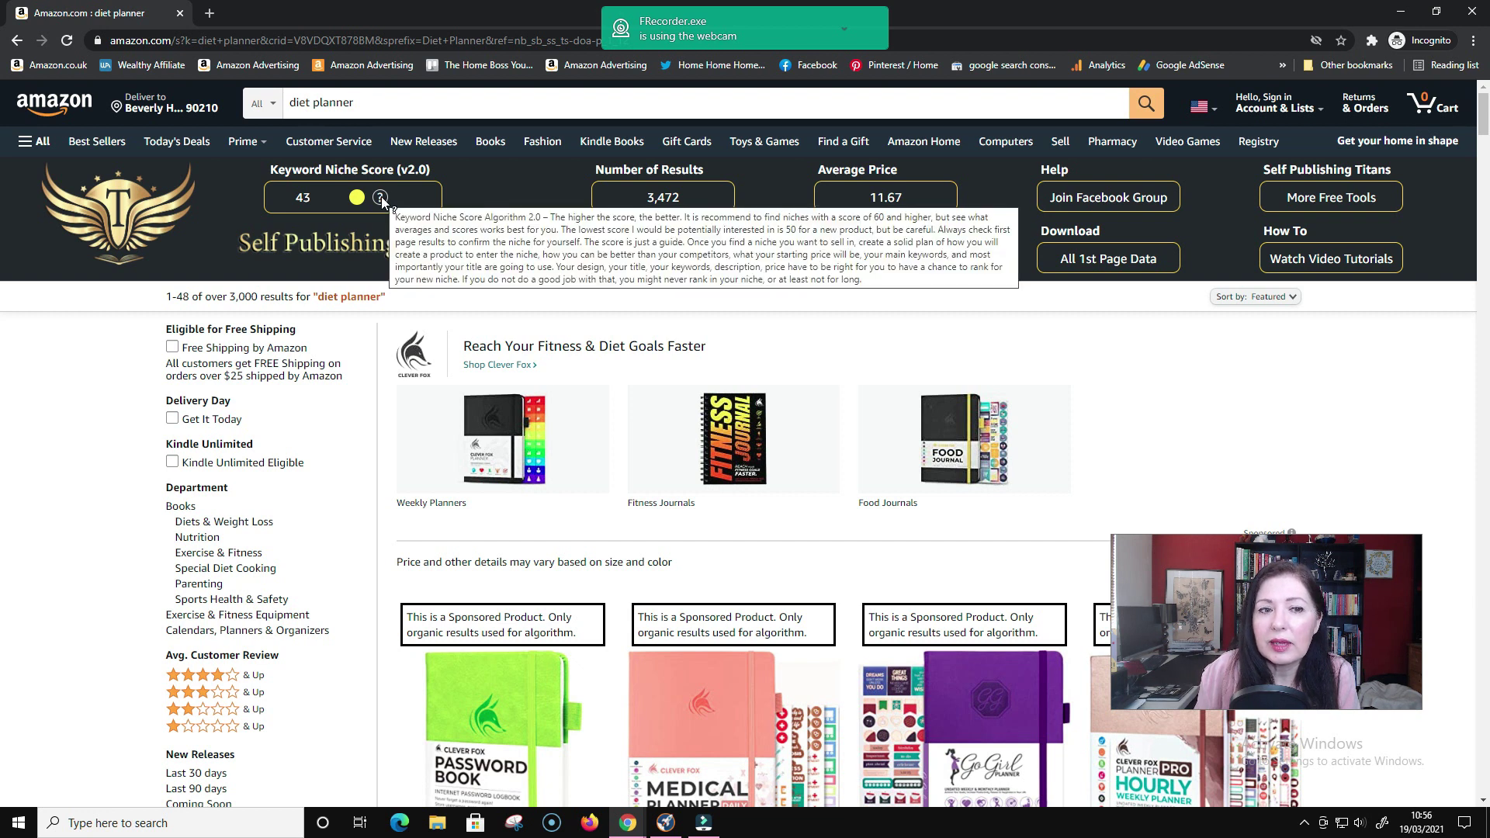
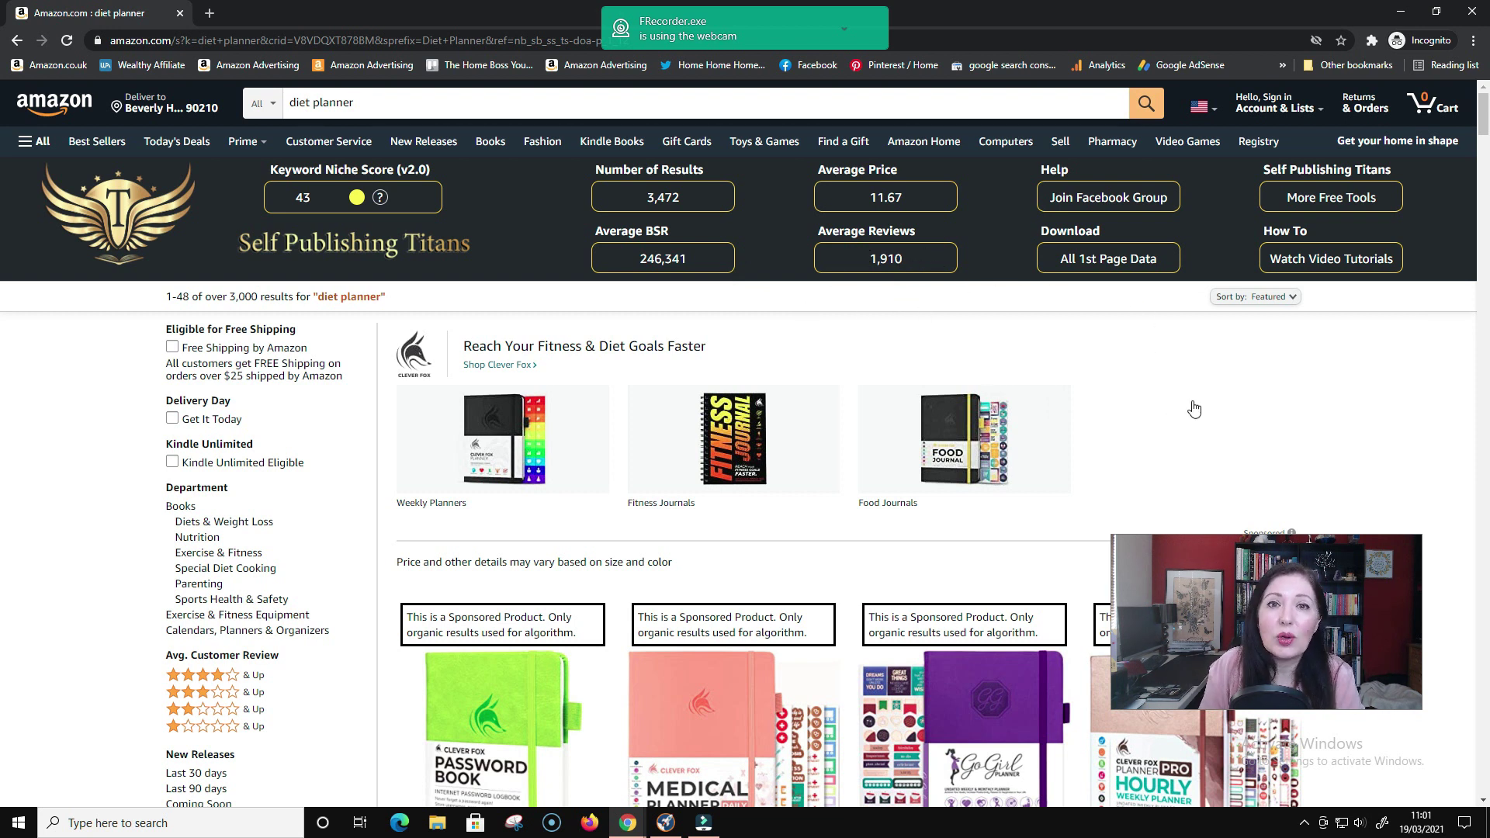
Step: Compare the best-sellers ranks, prices, review counts and publication details across the diet planner listings
scroll(1194, 409, "down", 10)
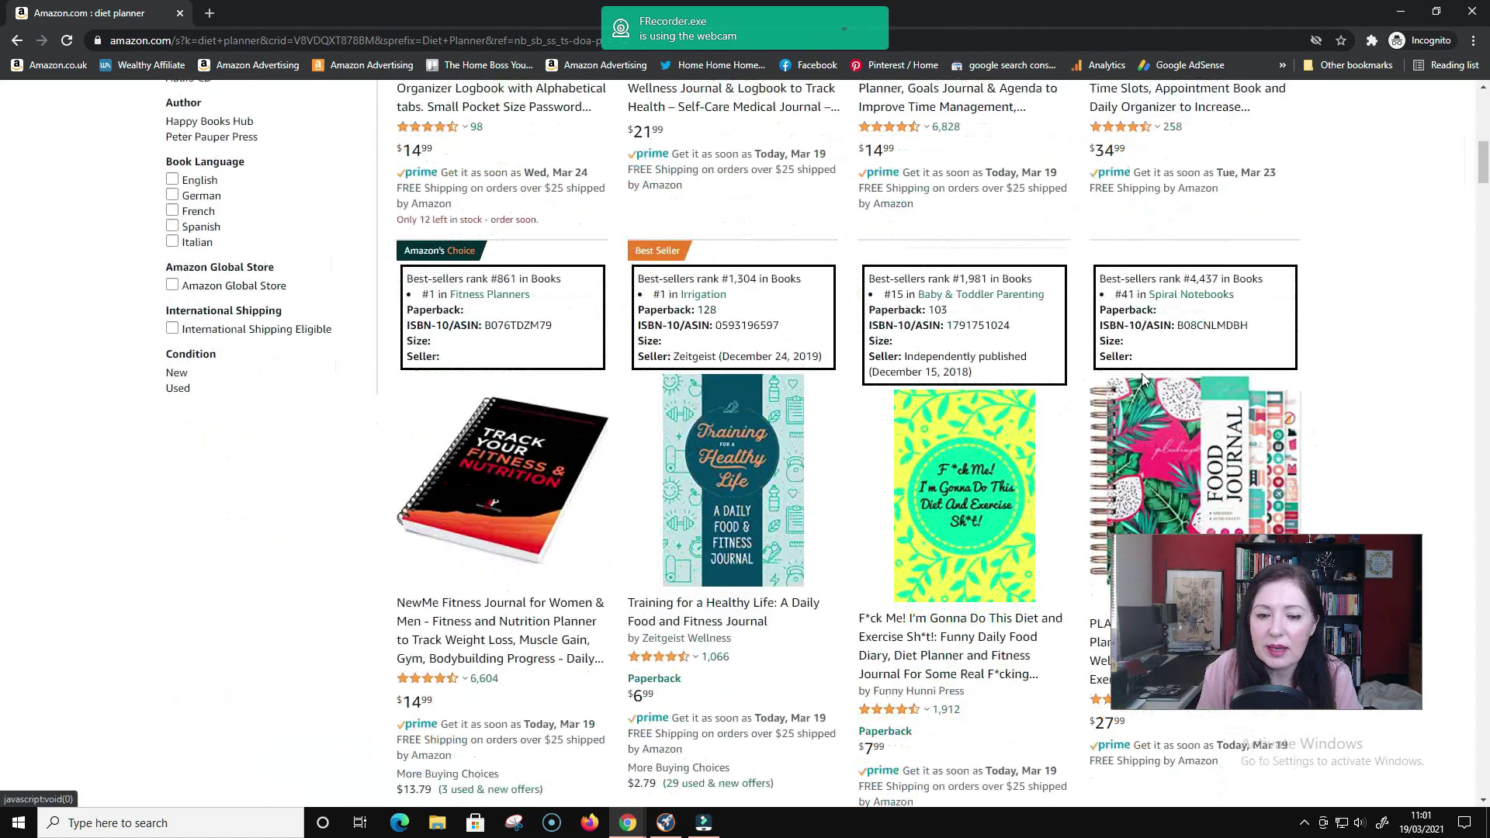
scroll(1143, 381, "down", 5)
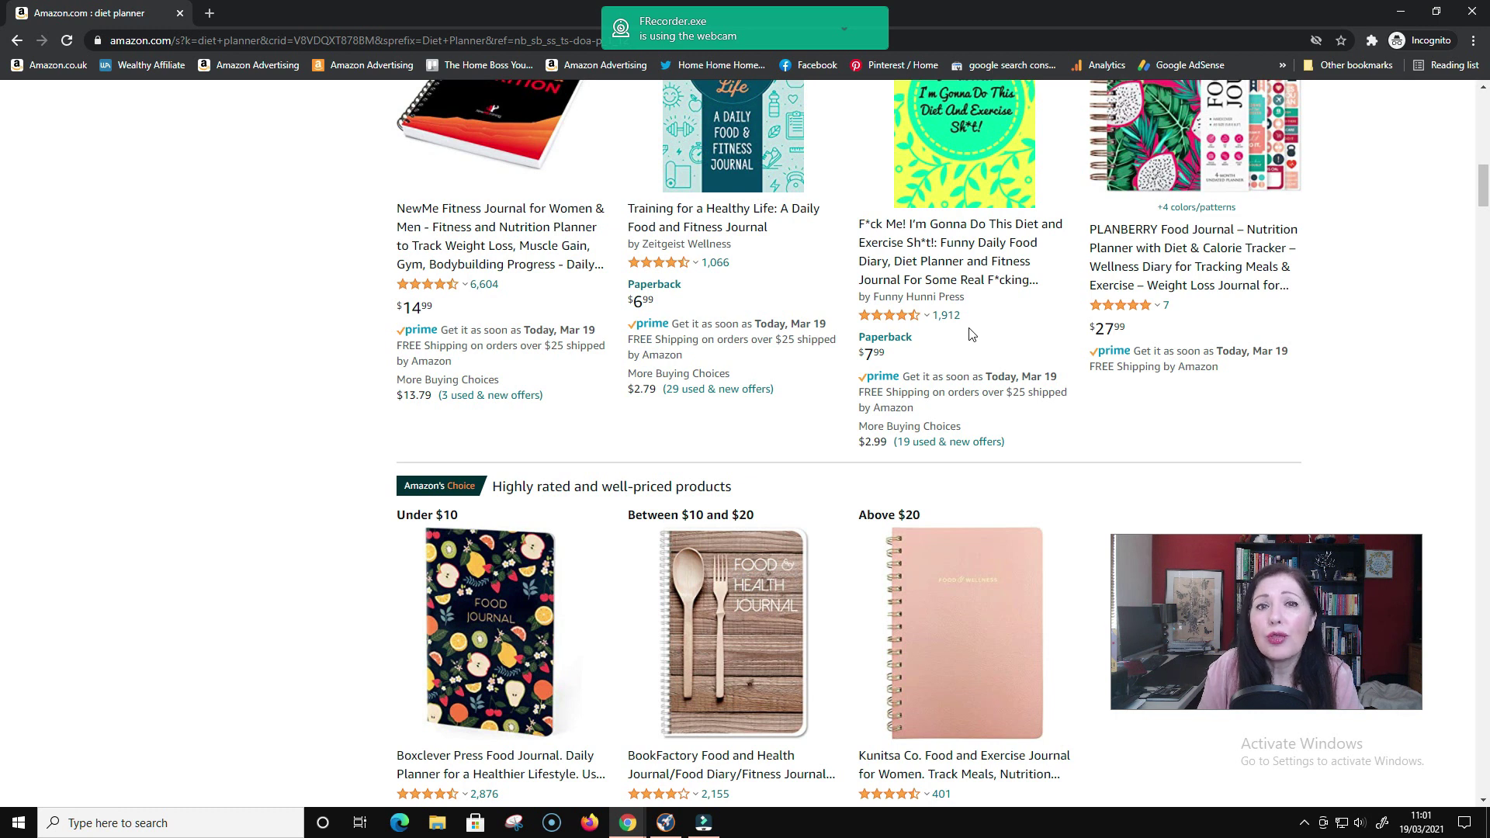
scroll(1016, 294, "up", 2)
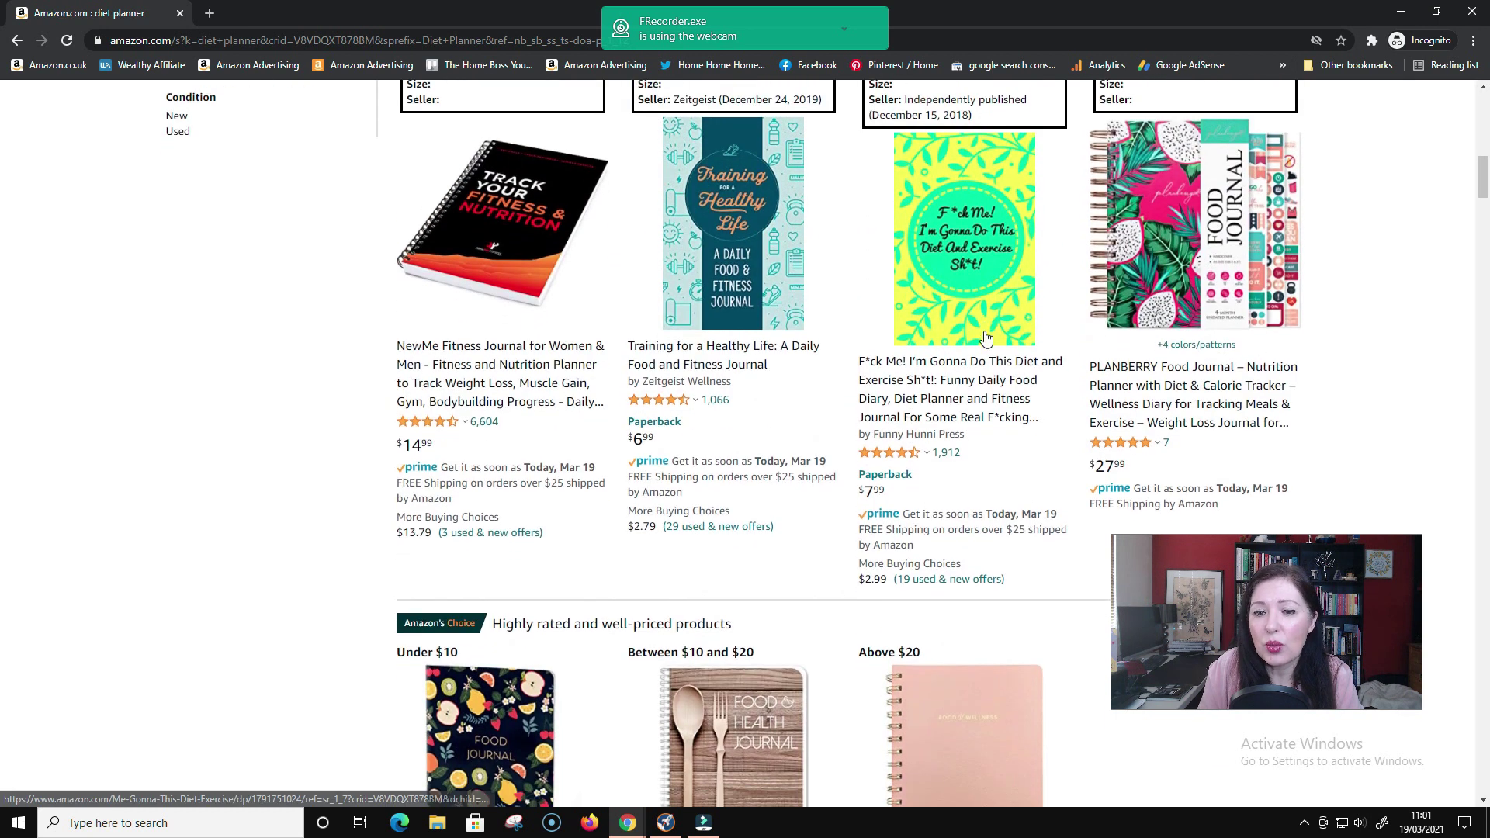
scroll(985, 338, "down", 5)
scroll(986, 337, "down", 6)
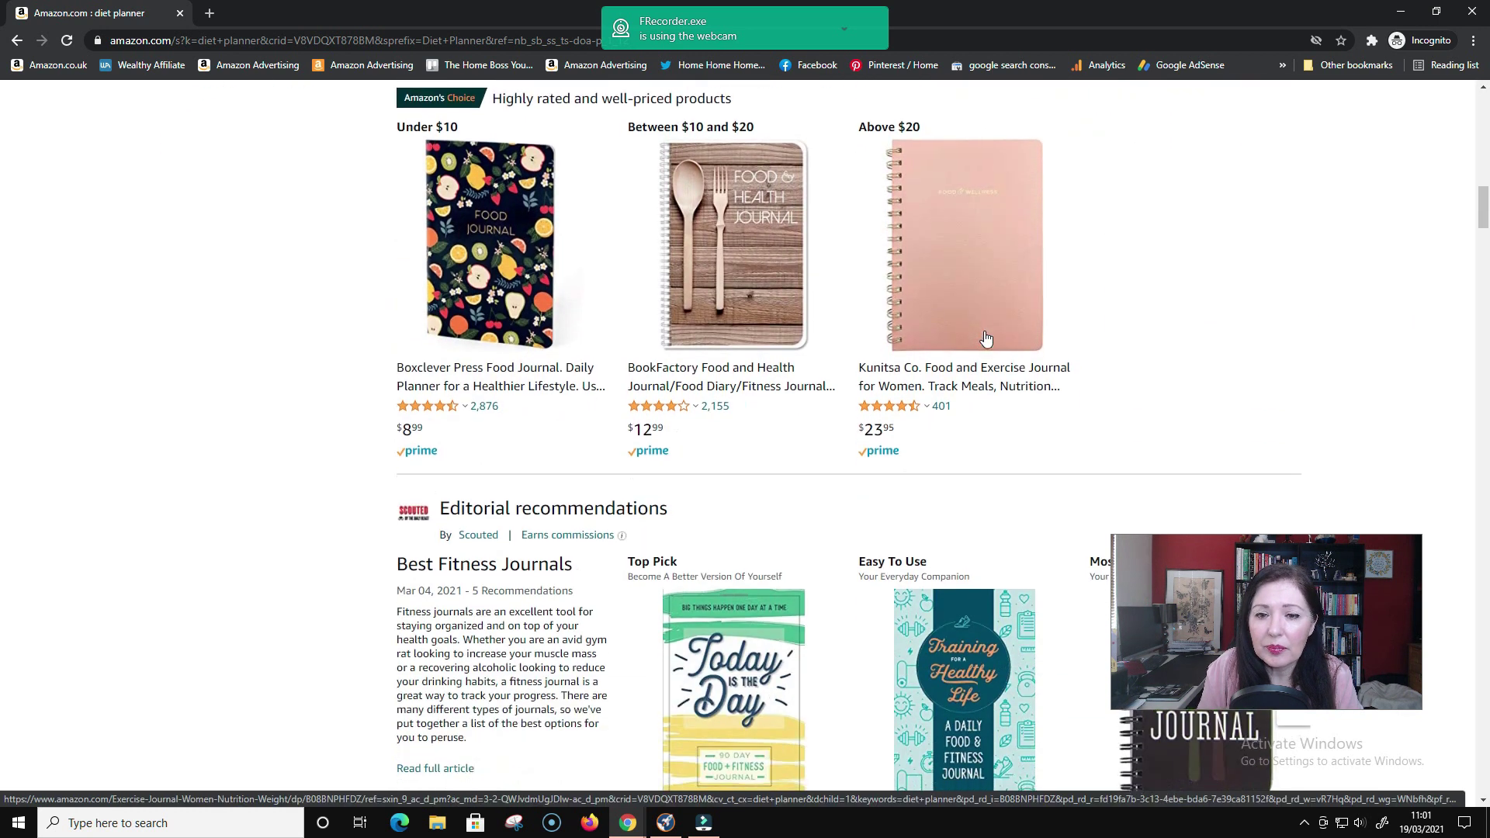
scroll(985, 338, "down", 2)
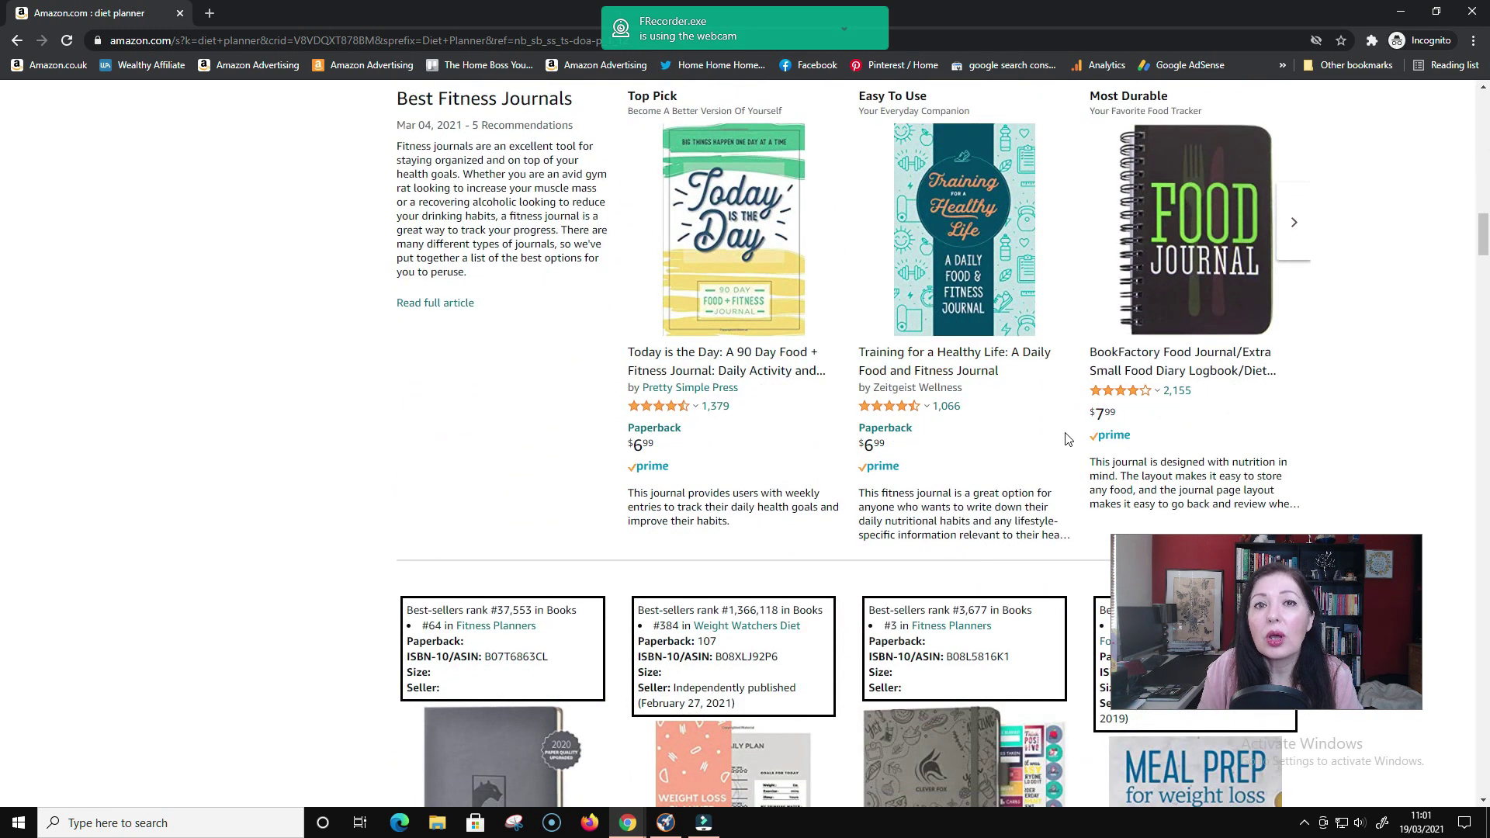
scroll(1168, 430, "down", 2)
scroll(900, 404, "down", 5)
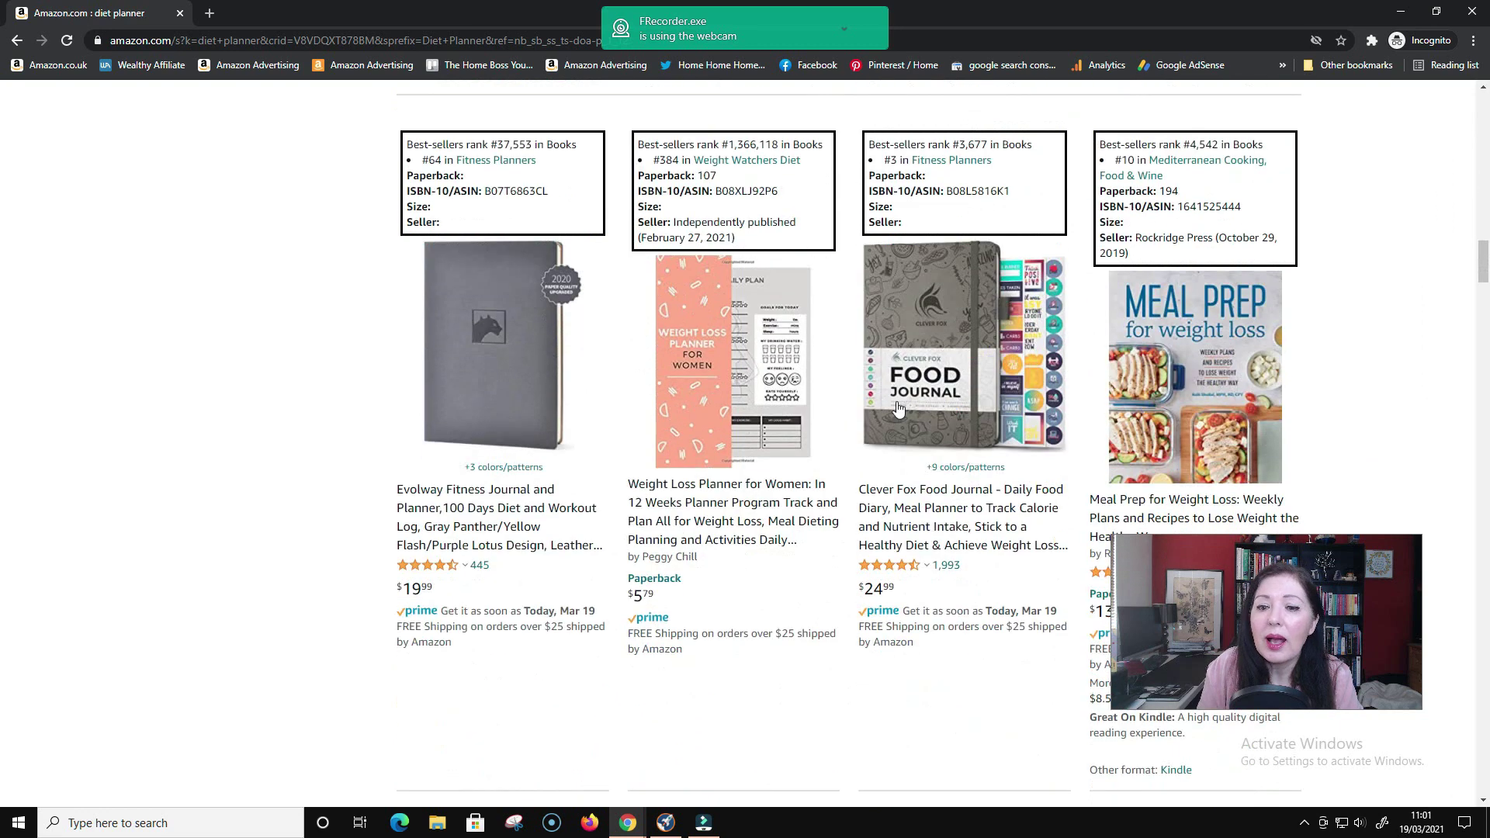
scroll(897, 406, "up", 9)
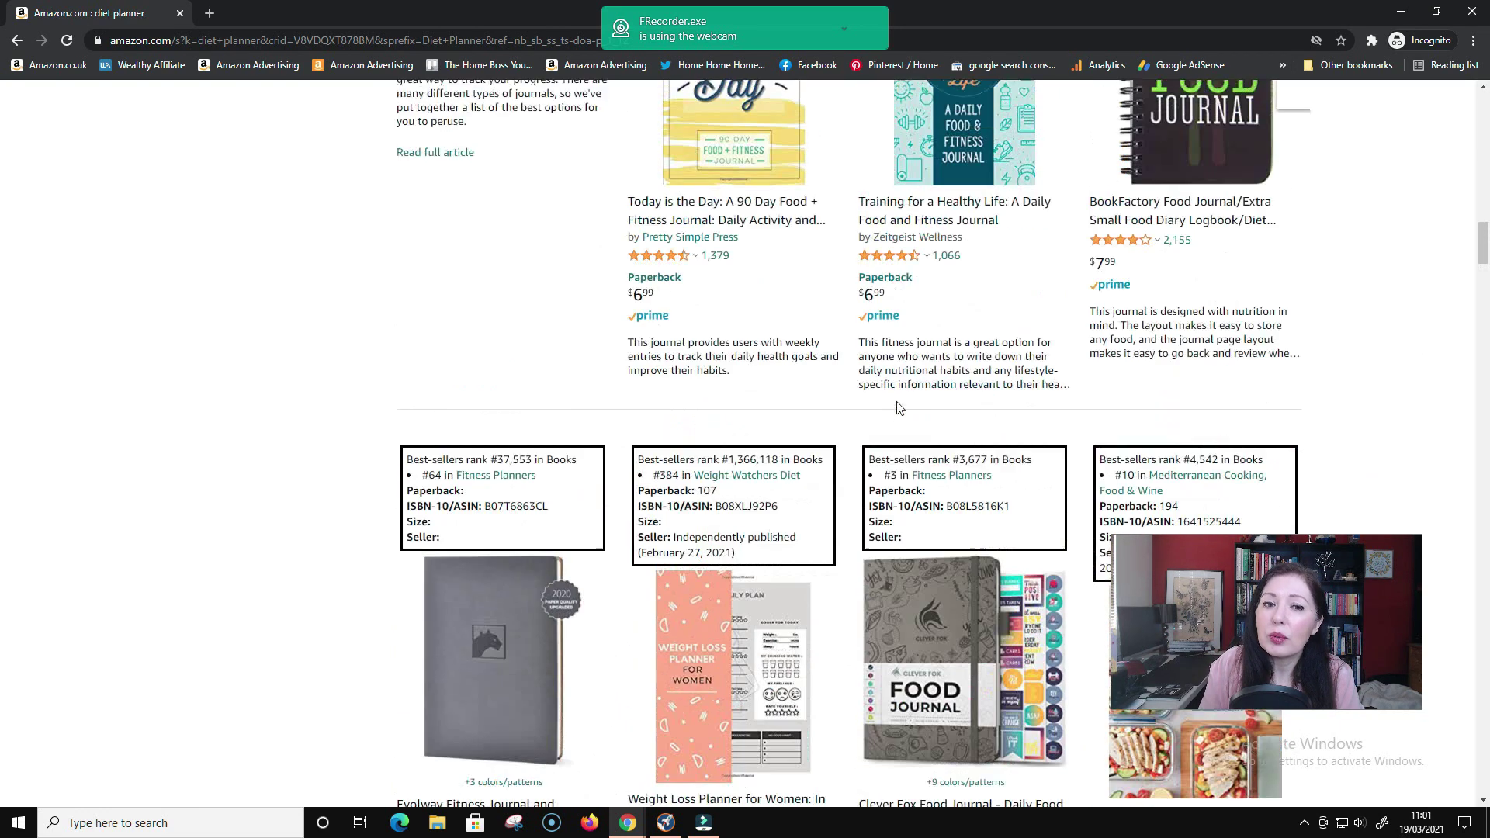
scroll(898, 406, "up", 20)
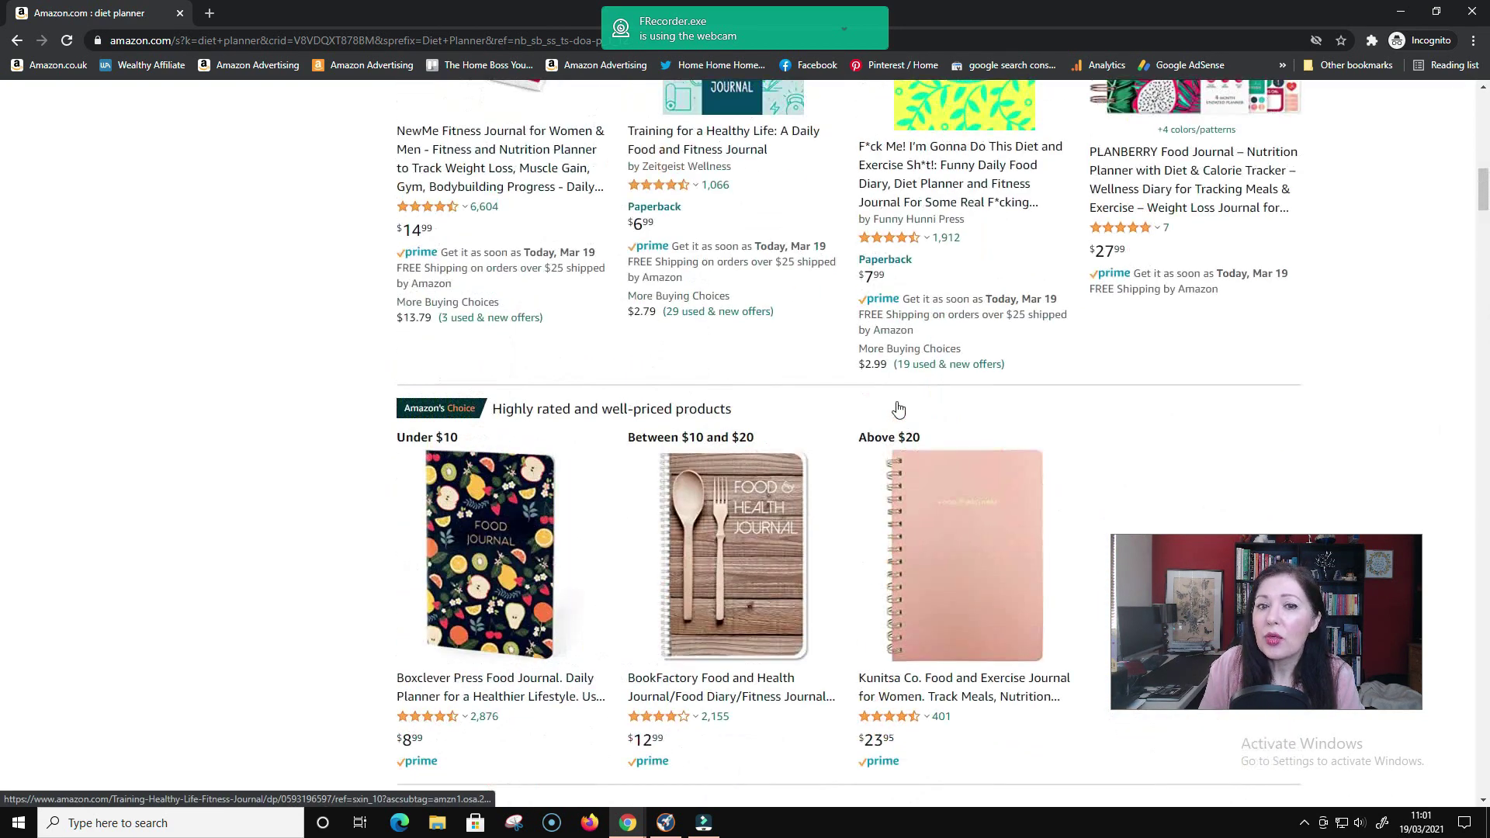
scroll(898, 407, "up", 5)
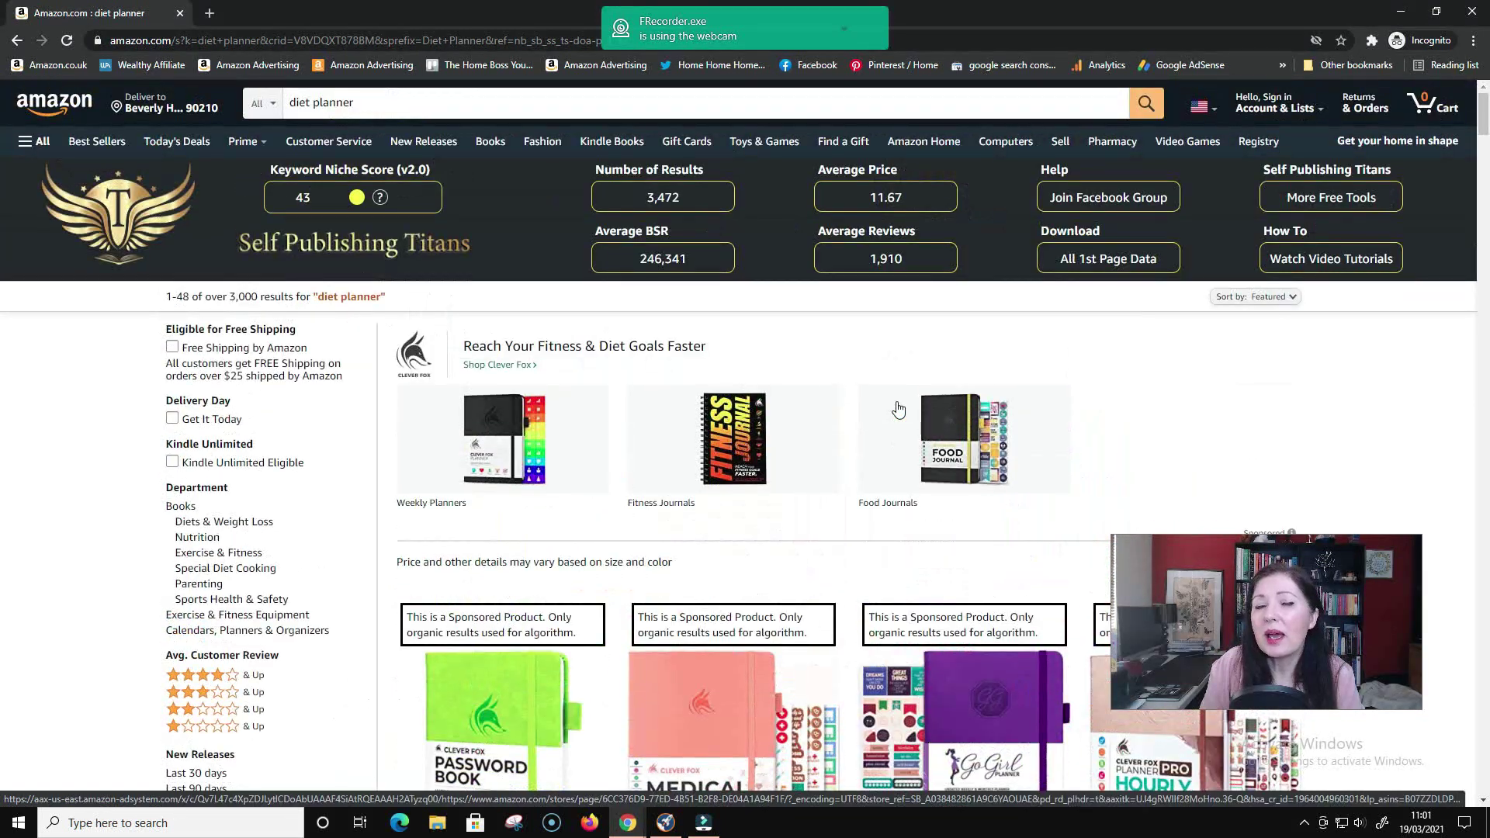
Step: Narrow the search to the suggested keyword "diet planner for weight loss" and check its niche score figures
left_click(373, 113)
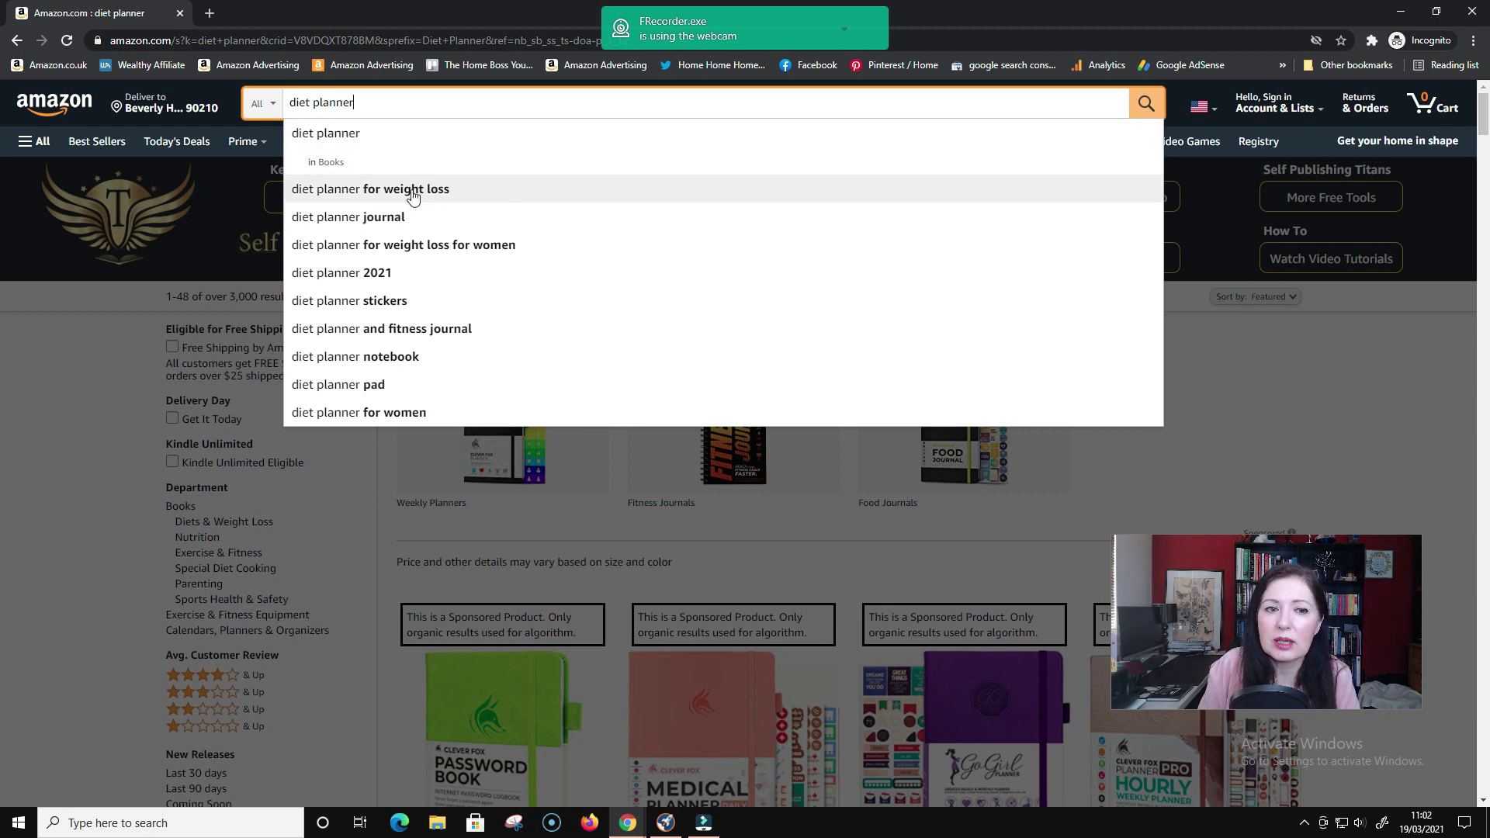
left_click(470, 193)
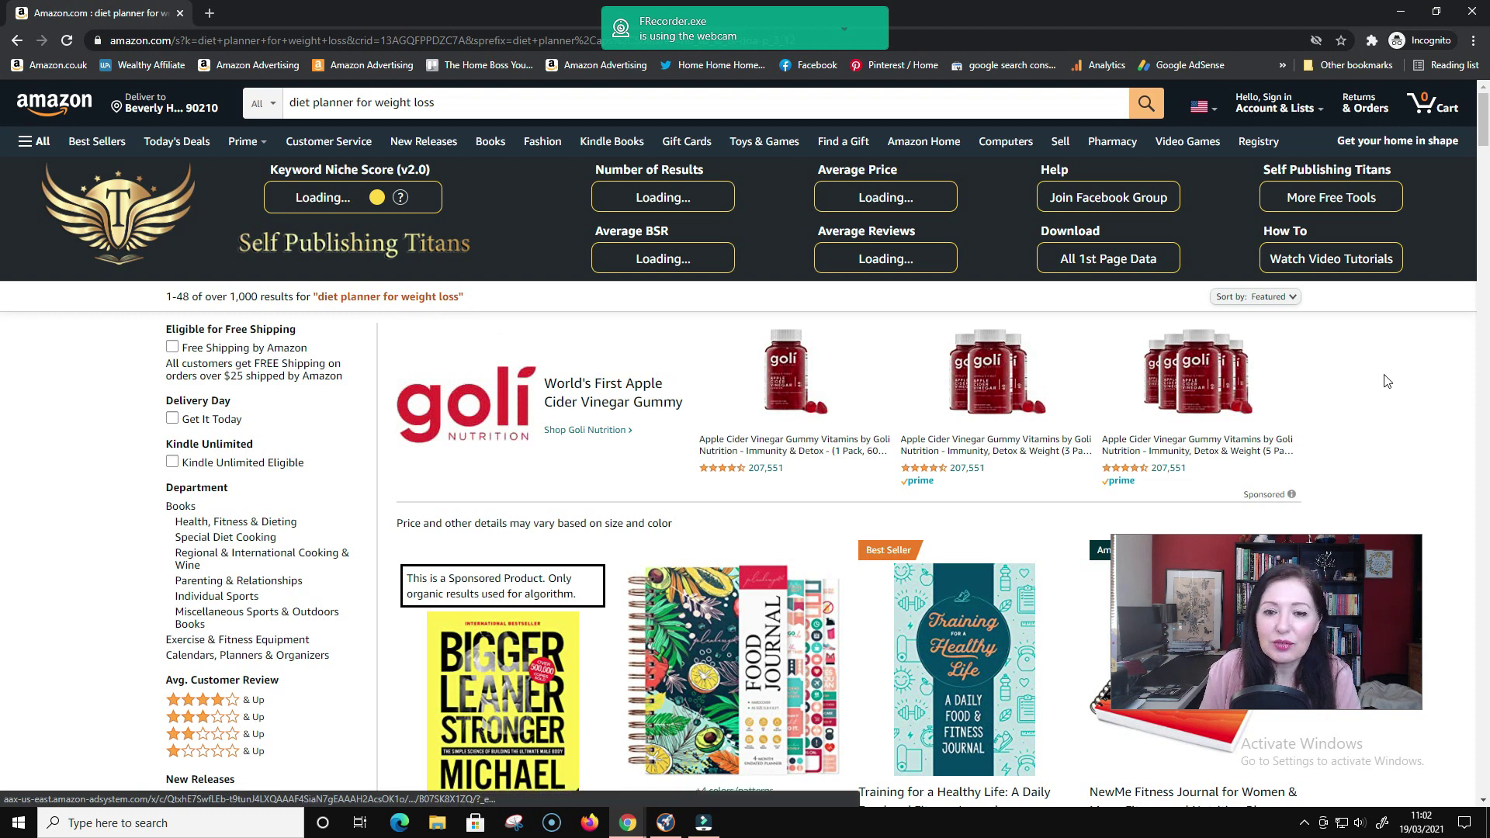
scroll(1381, 374, "down", 2)
scroll(1379, 380, "up", 2)
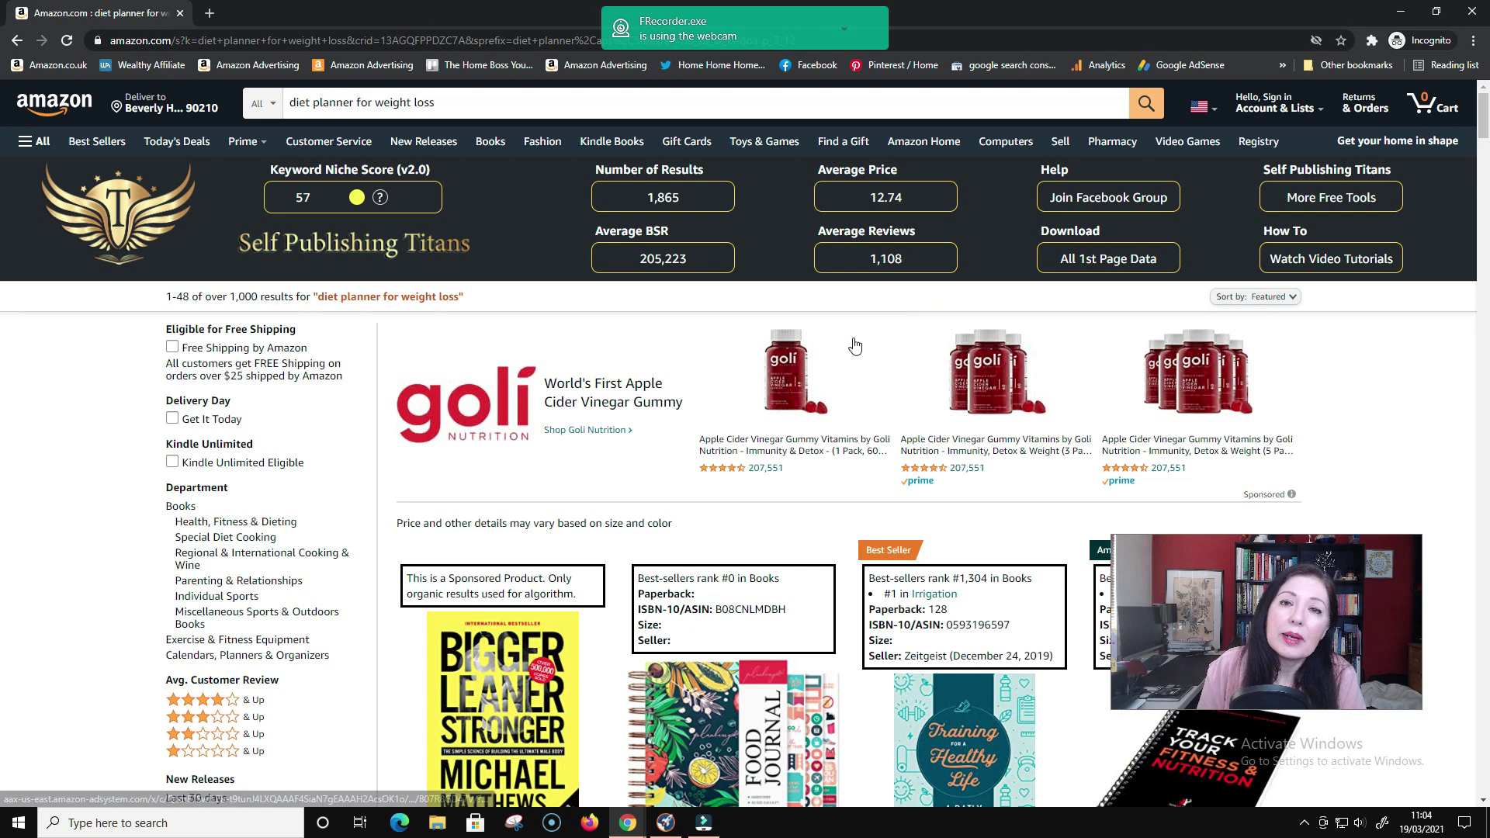
Step: Examine the best-sellers ranks, sellers, prices and reviews of the weight loss diet planner listings
scroll(876, 389, "down", 8)
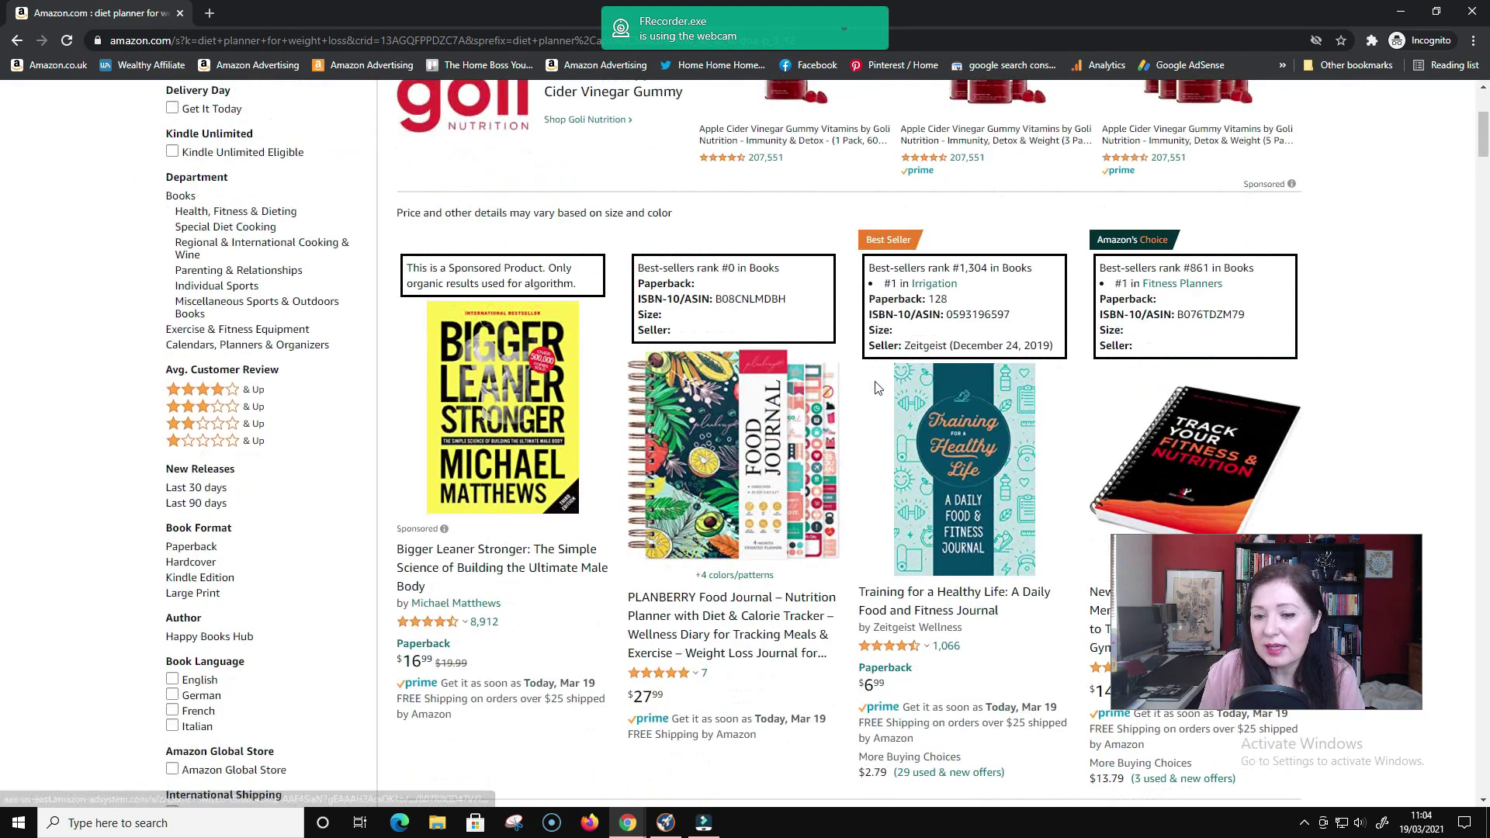
scroll(876, 388, "down", 15)
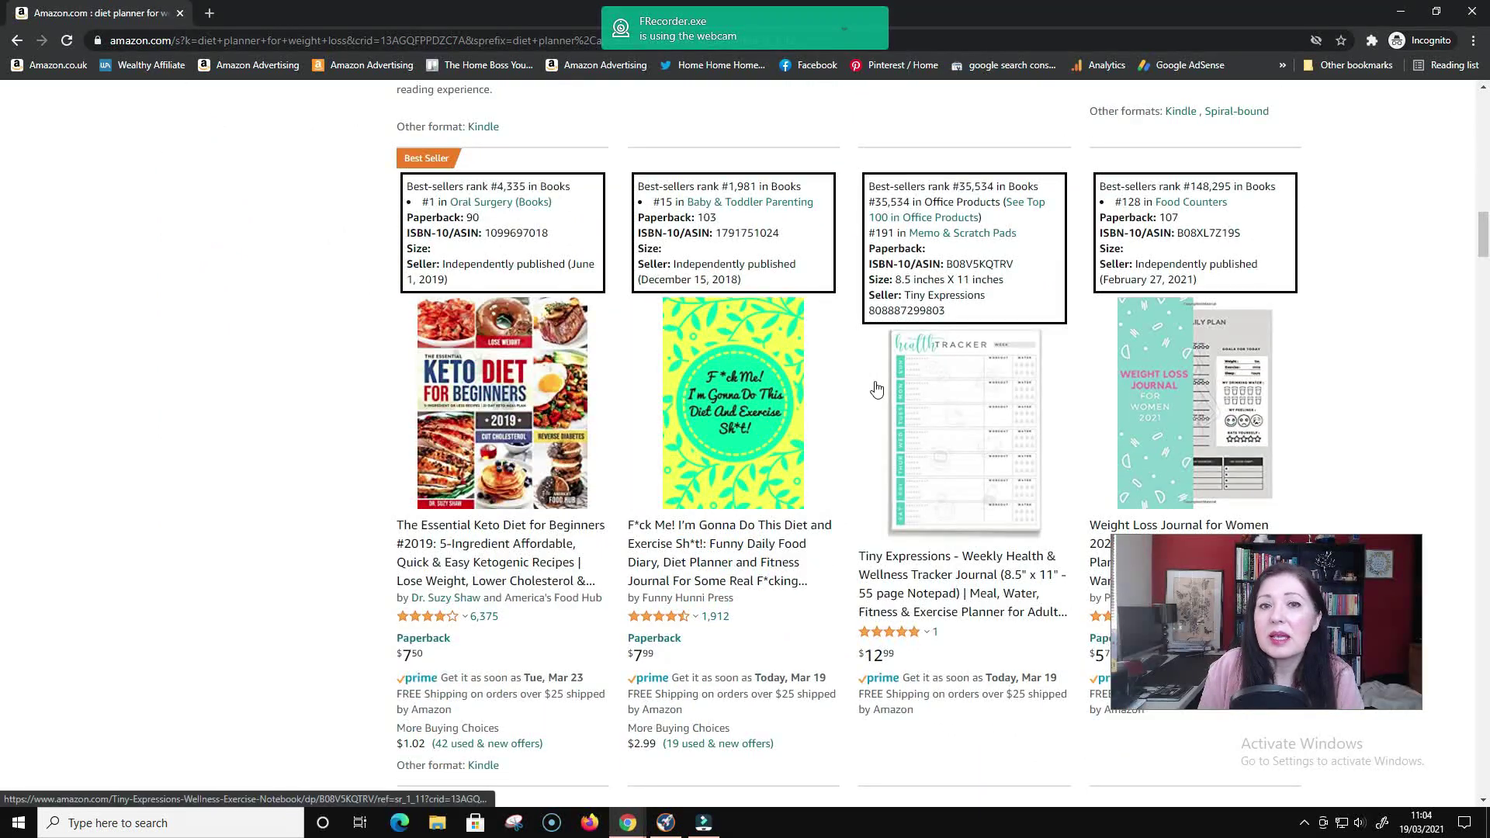
scroll(876, 388, "down", 3)
scroll(854, 408, "down", 5)
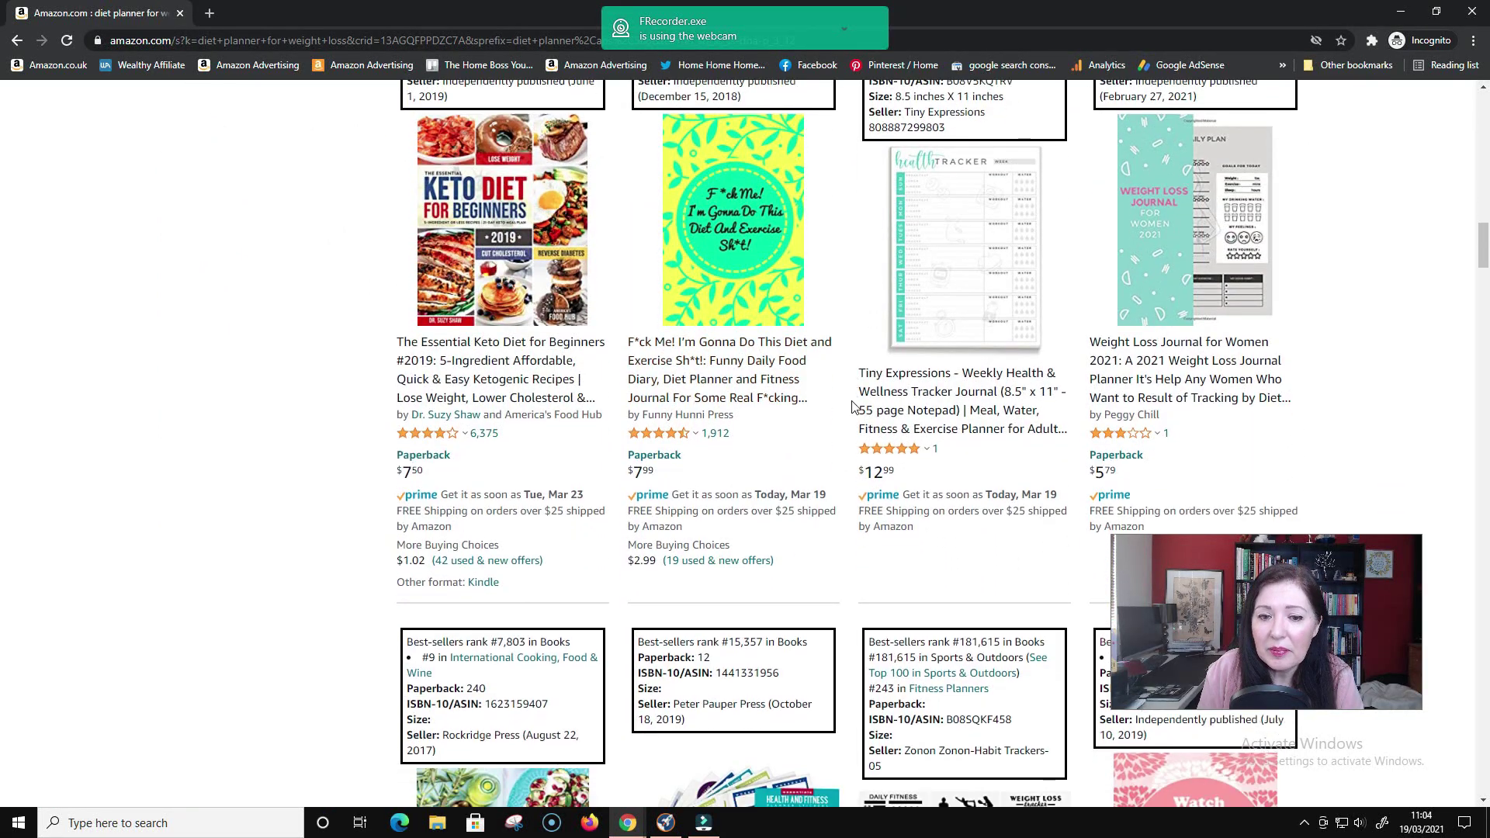
scroll(854, 408, "down", 3)
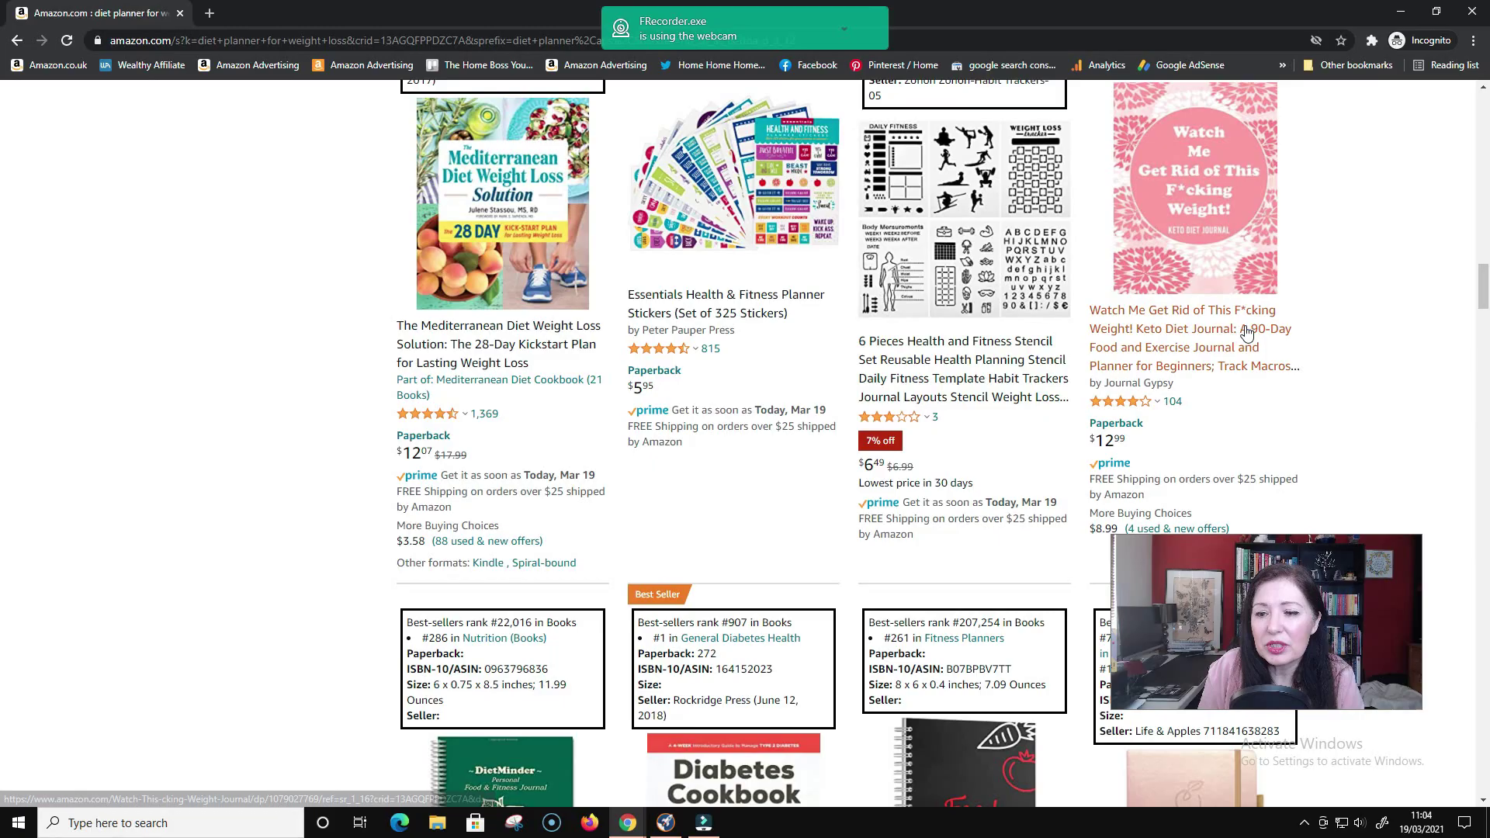
scroll(1264, 329, "down", 11)
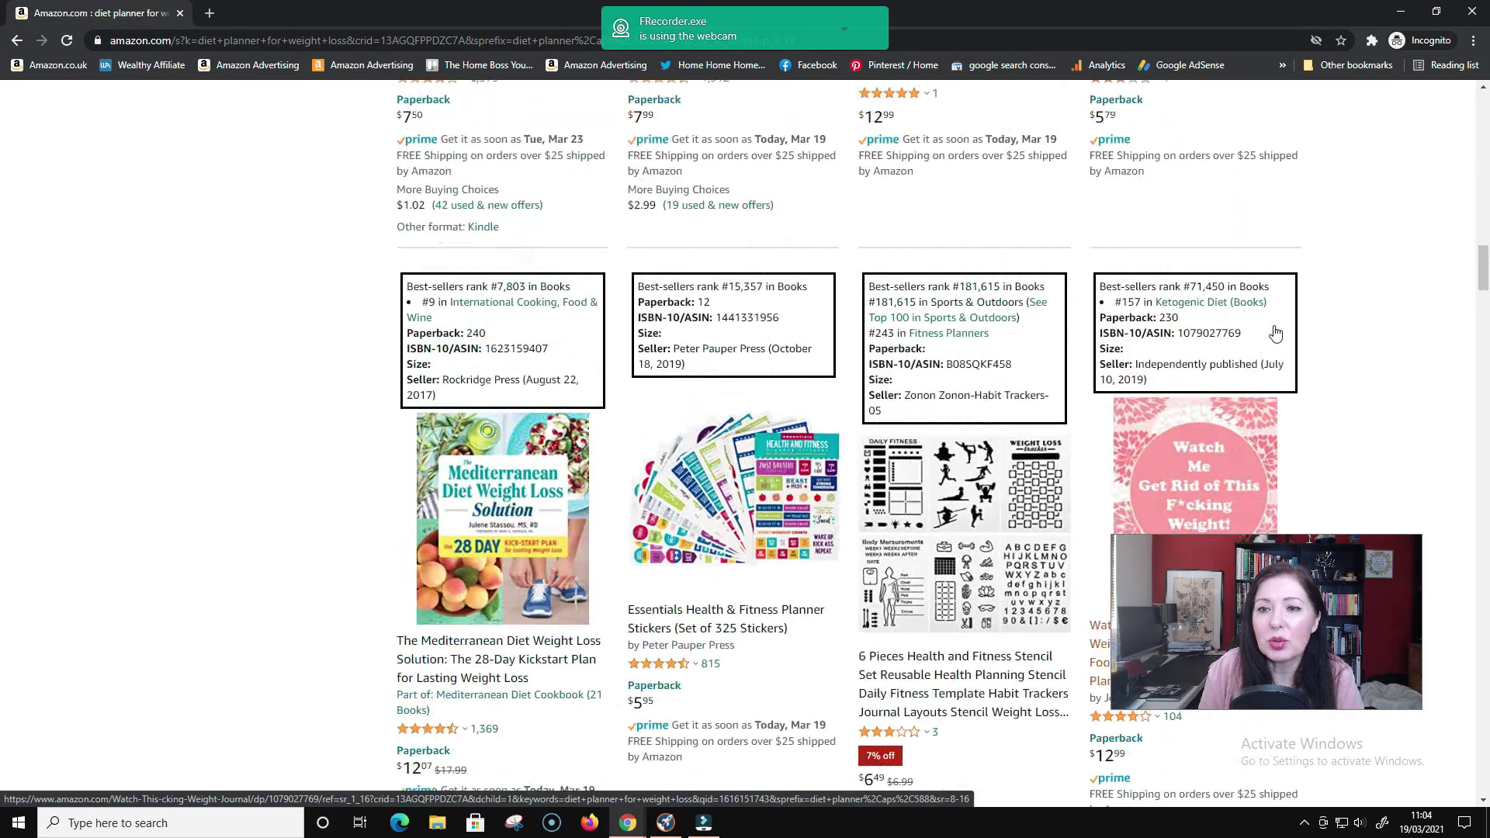
scroll(1276, 327, "up", 20)
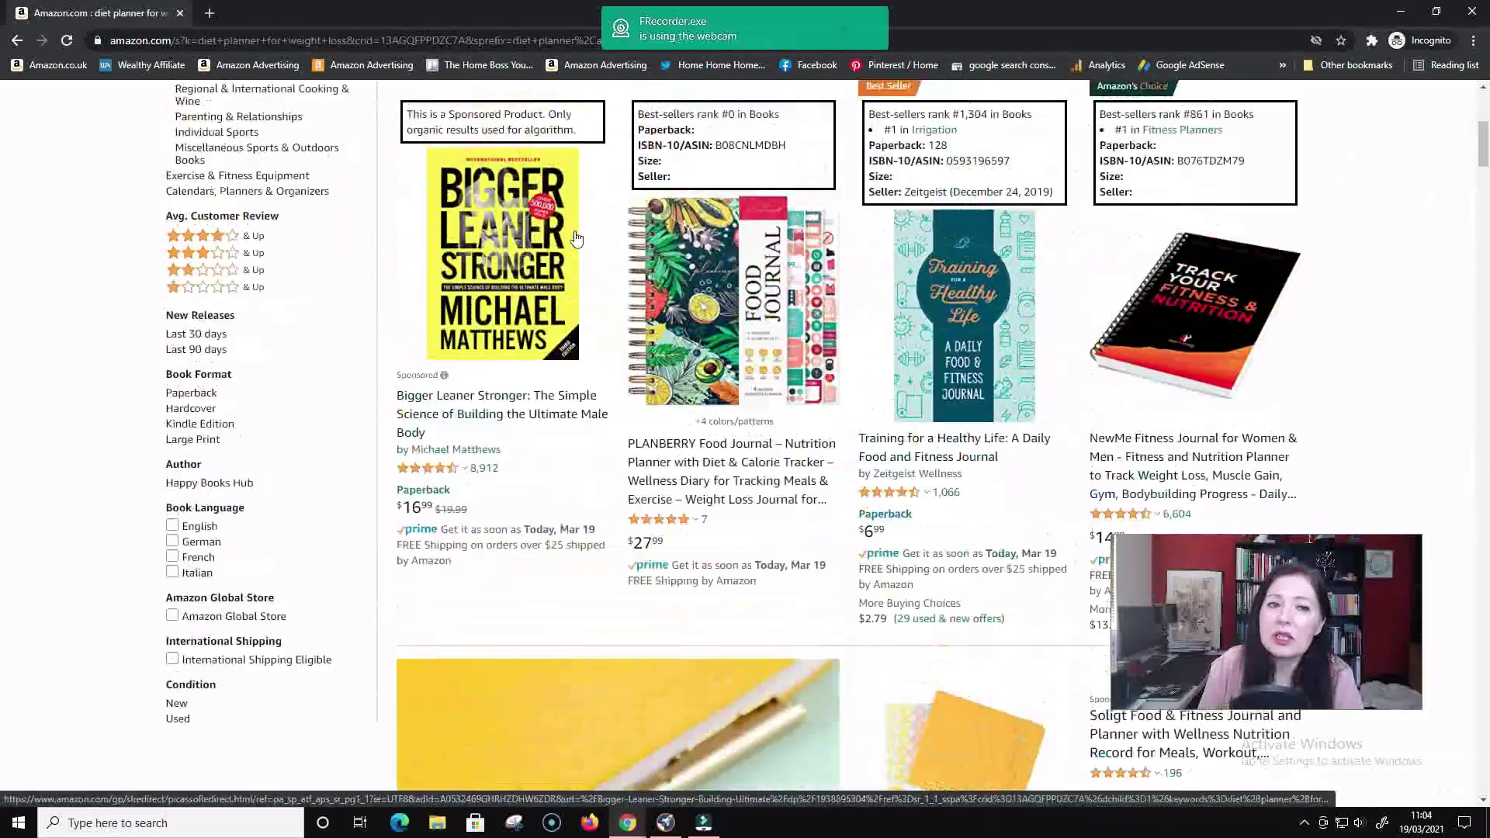
scroll(513, 247, "up", 1)
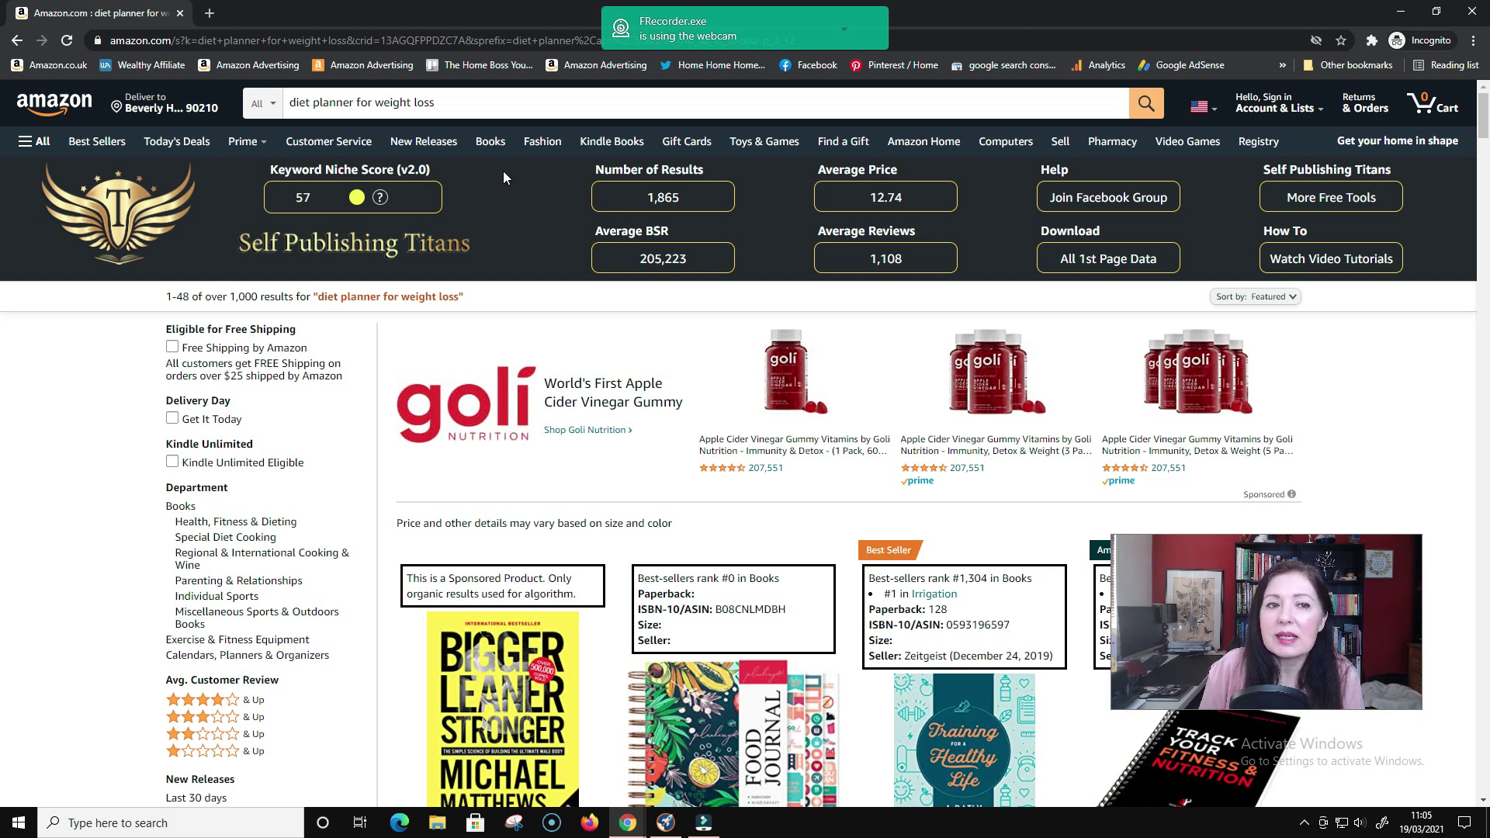
Step: Narrow the search further to the suggested keyword "diet planner for weight loss for men"
left_click(478, 111)
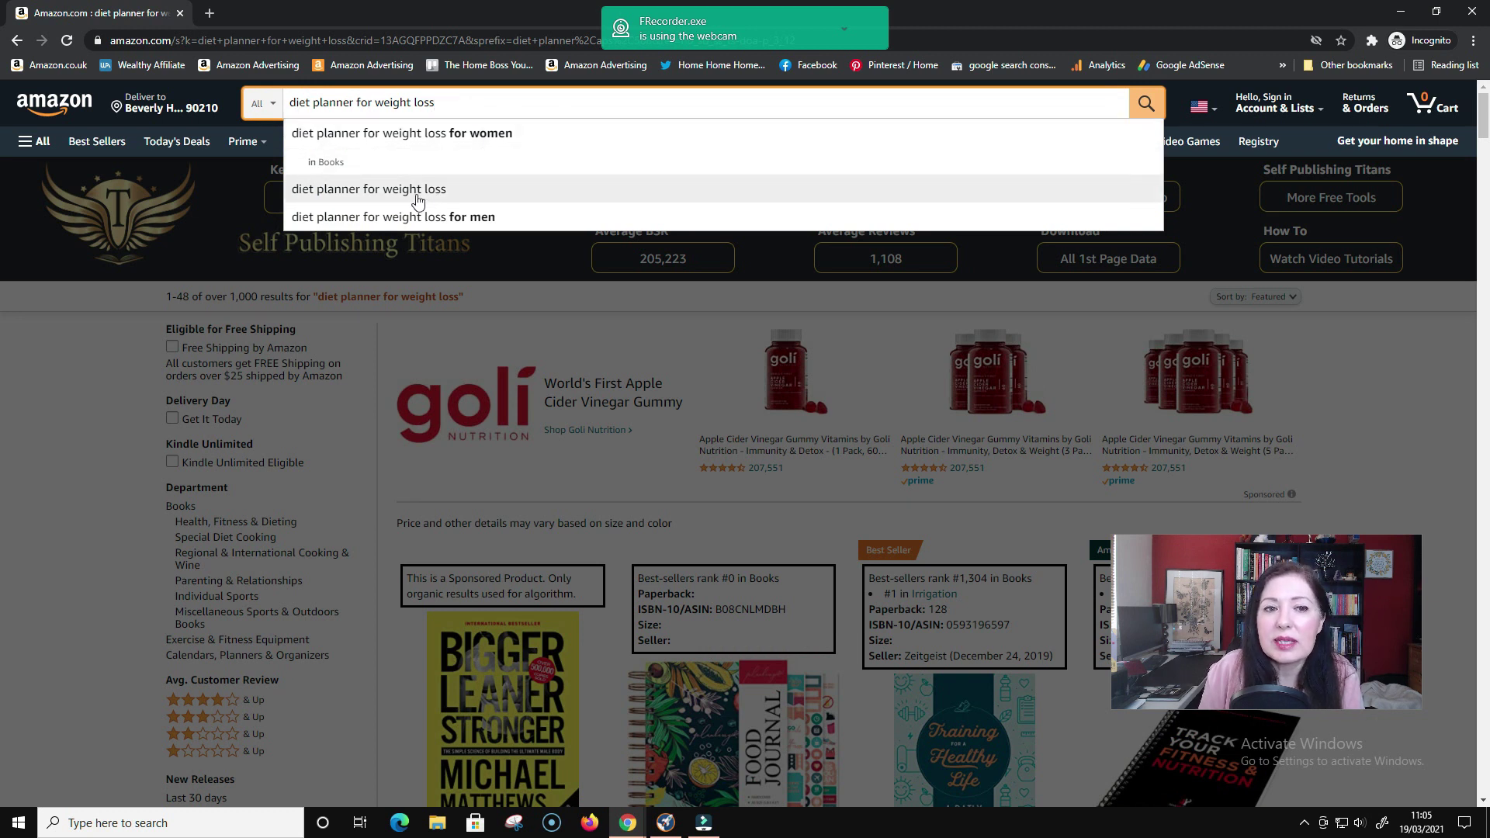
left_click(466, 219)
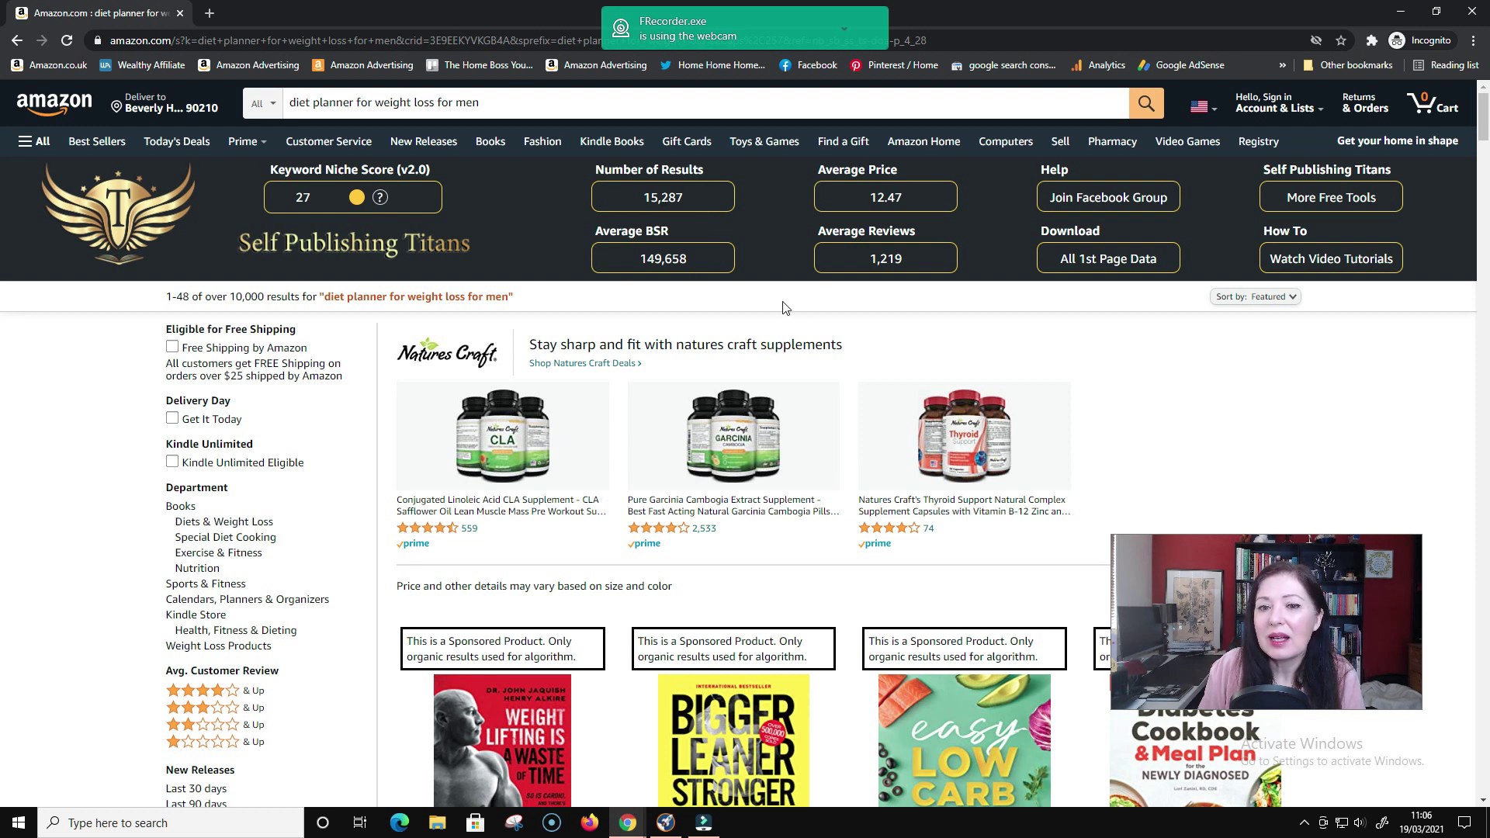
Step: Change the search's target group from men to women and search for "diet planner for weight loss for women"
left_click(489, 102)
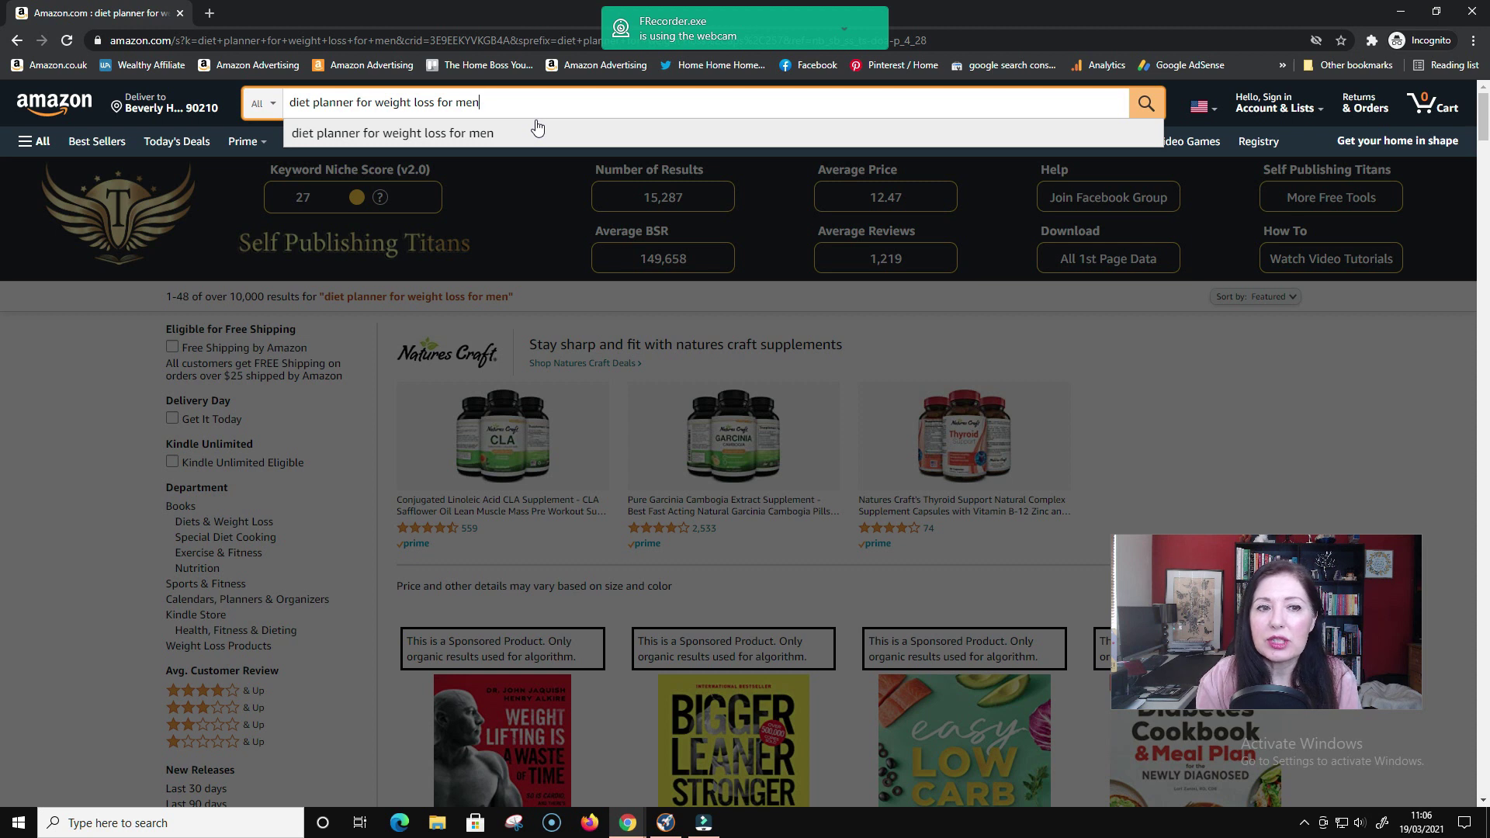
key("BackSpace")
key("BackSpace")
key("BackSpace")
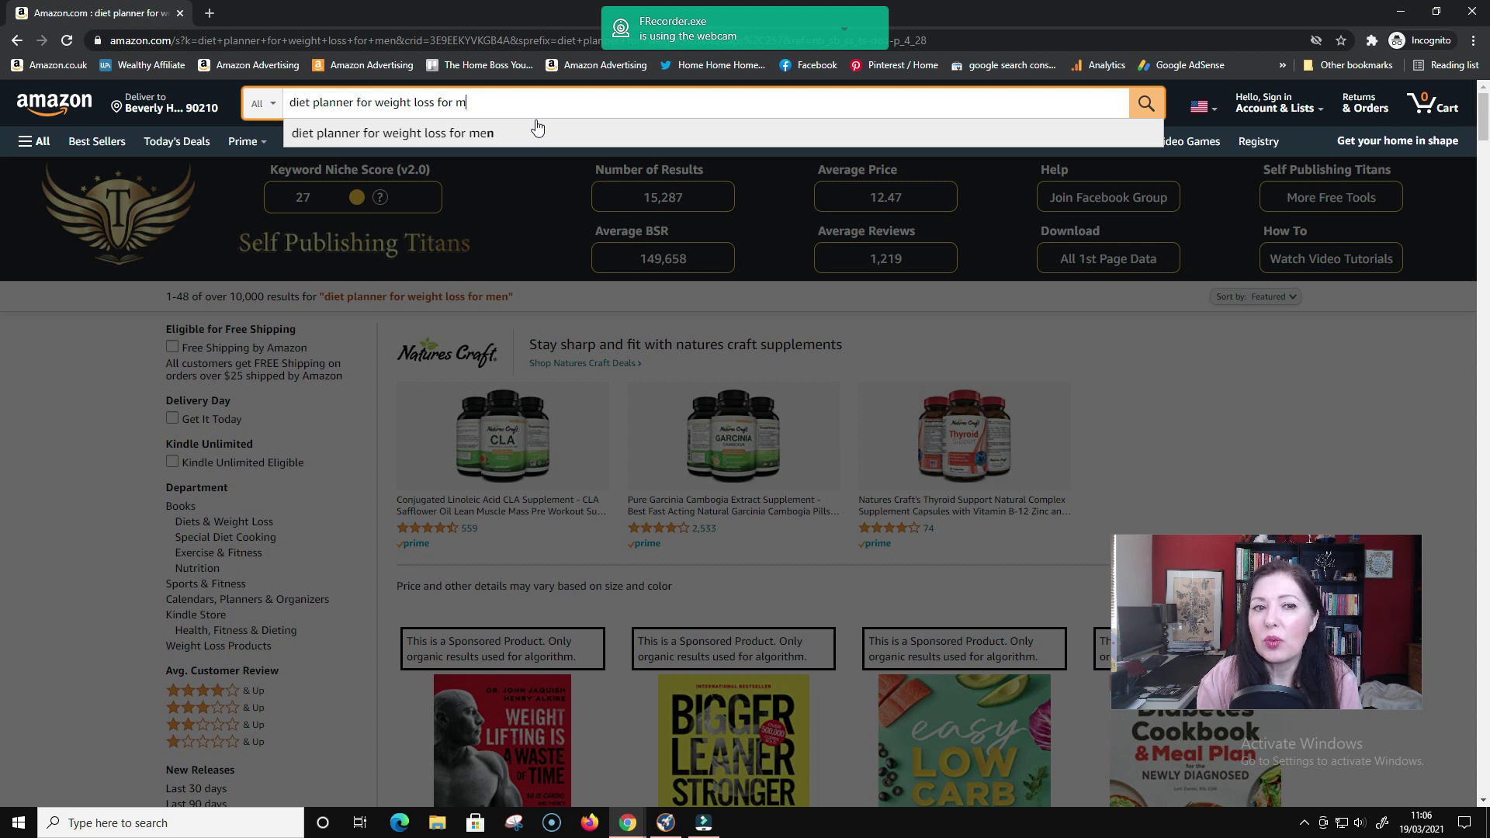
type("women")
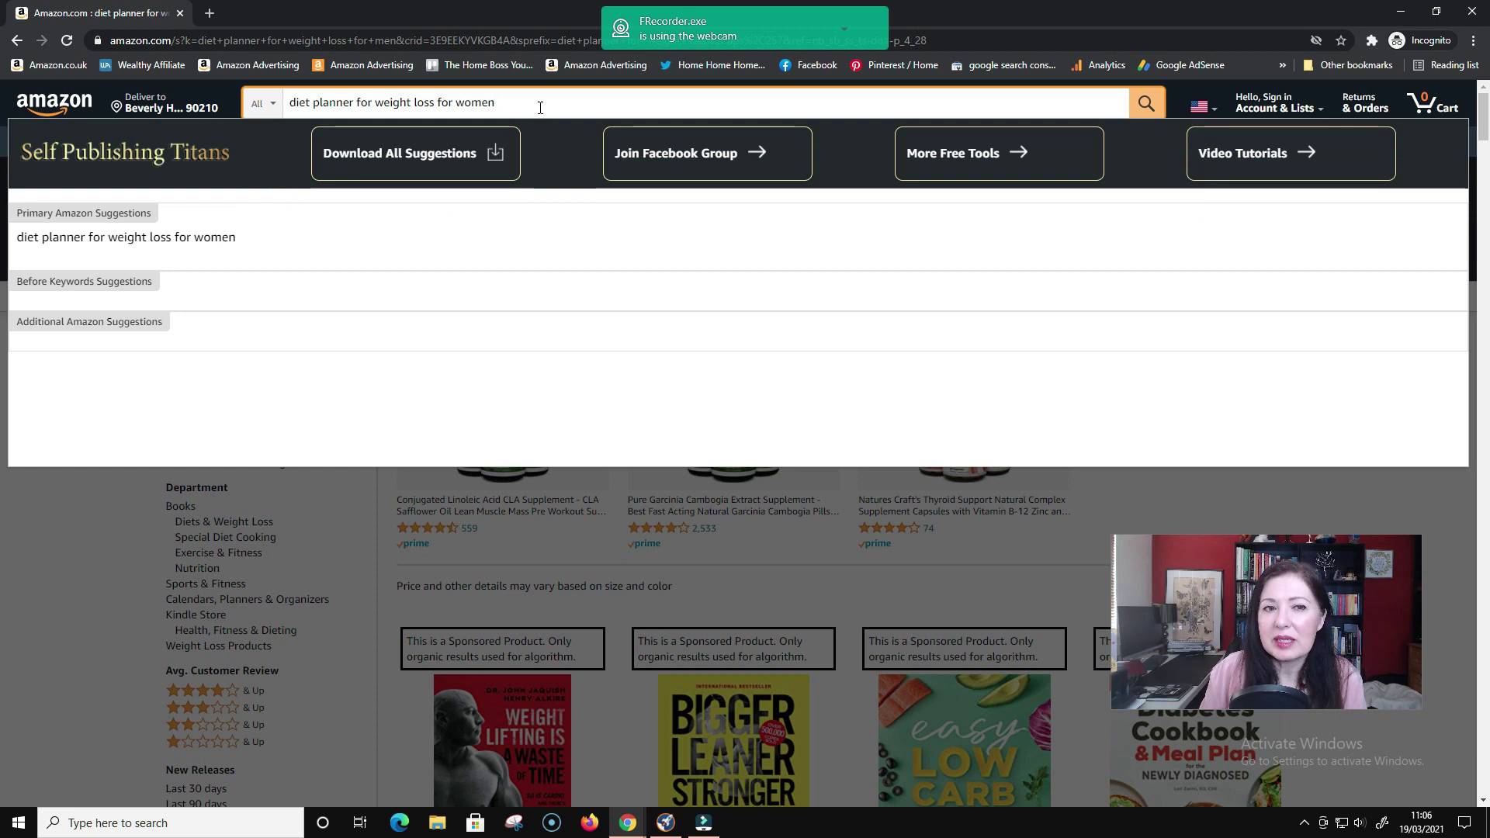
left_click(608, 106)
left_click(1137, 107)
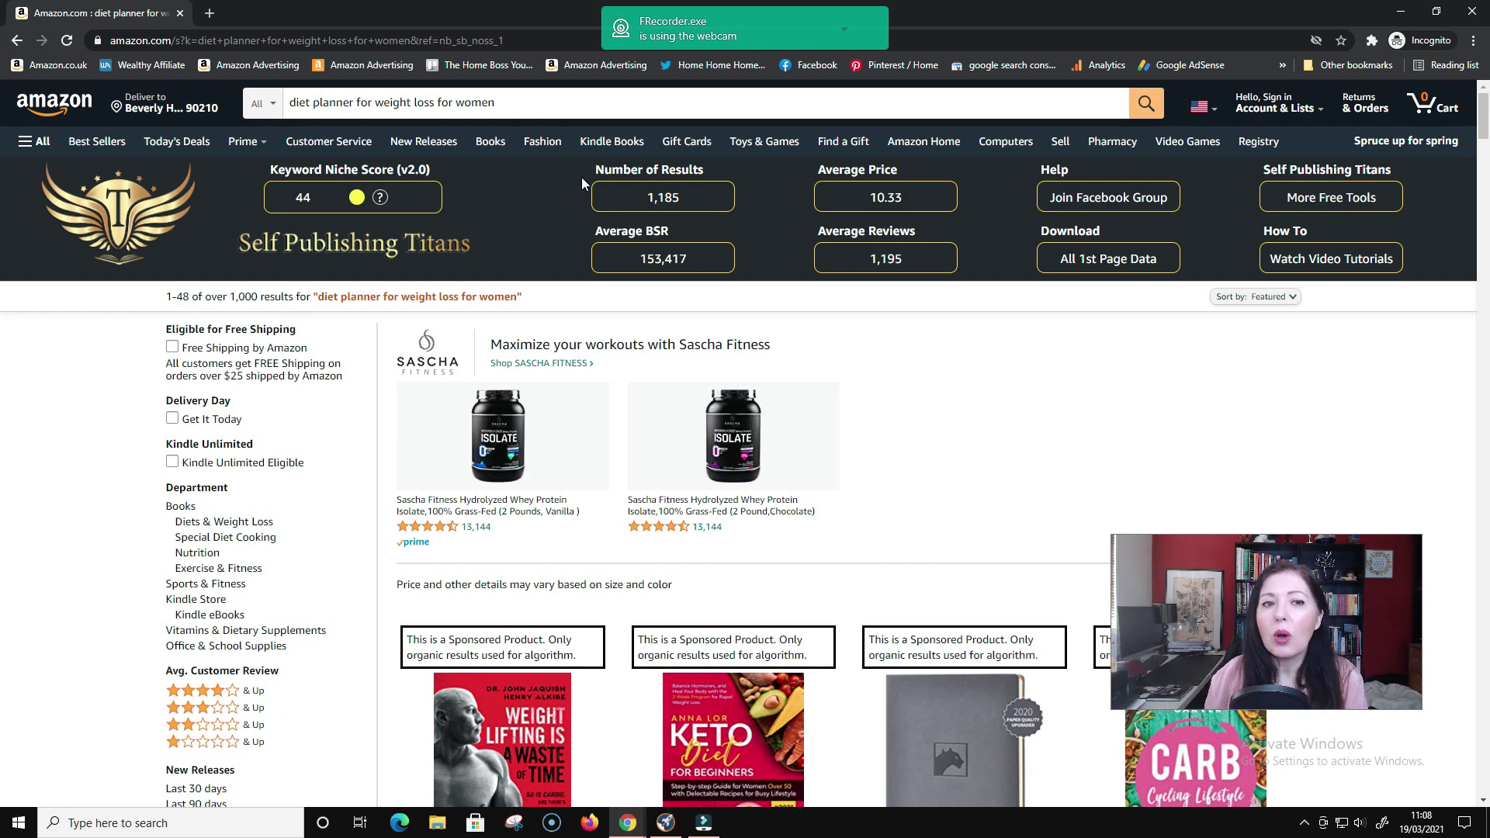
Step: Rework the keyword and search for "diet planner for quick weight loss" to get its niche score
left_click(609, 109)
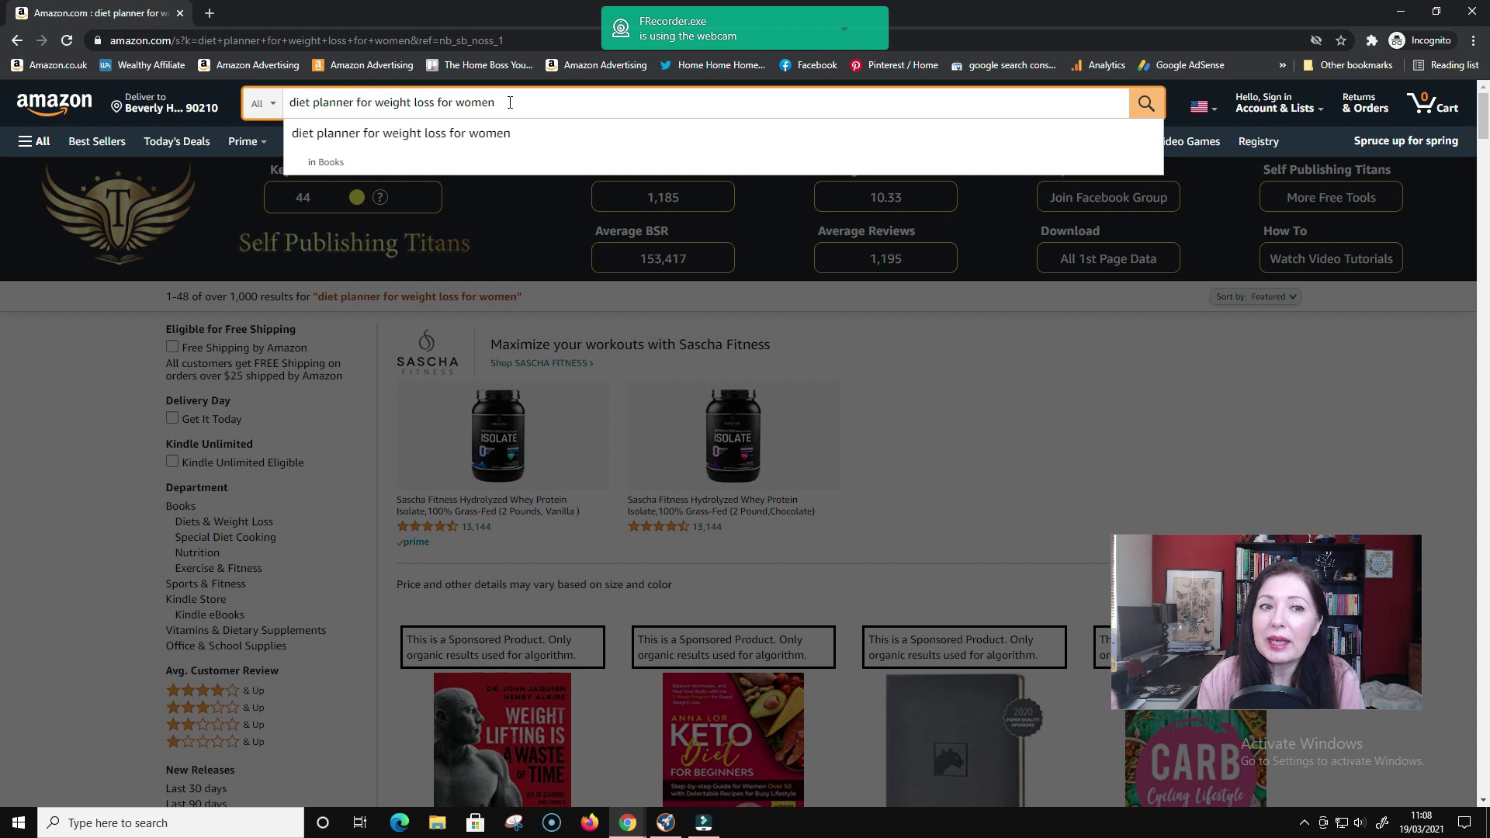
key("BackSpace")
key("BackSpace")
key("BackSpace")
key("BackSpace")
key("BackSpace")
key("BackSpace")
key("BackSpace")
key("BackSpace")
key("BackSpace")
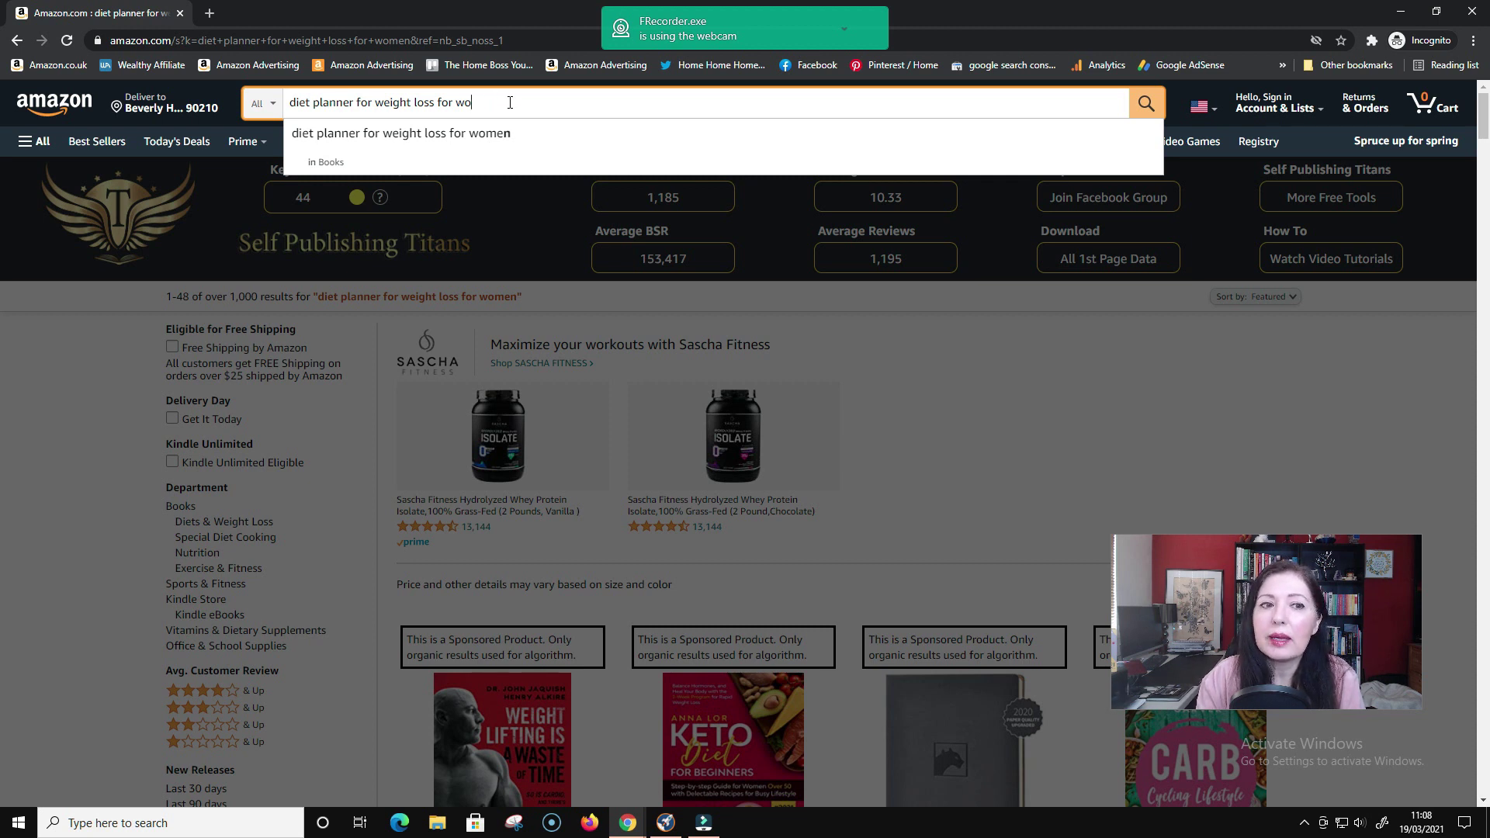
key("BackSpace")
key("BackSpace")
key("BackSpace")
key("BackSpace")
key("BackSpace")
key("BackSpace")
key("BackSpace")
key("BackSpace")
key("BackSpace")
key("BackSpace")
key("BackSpace")
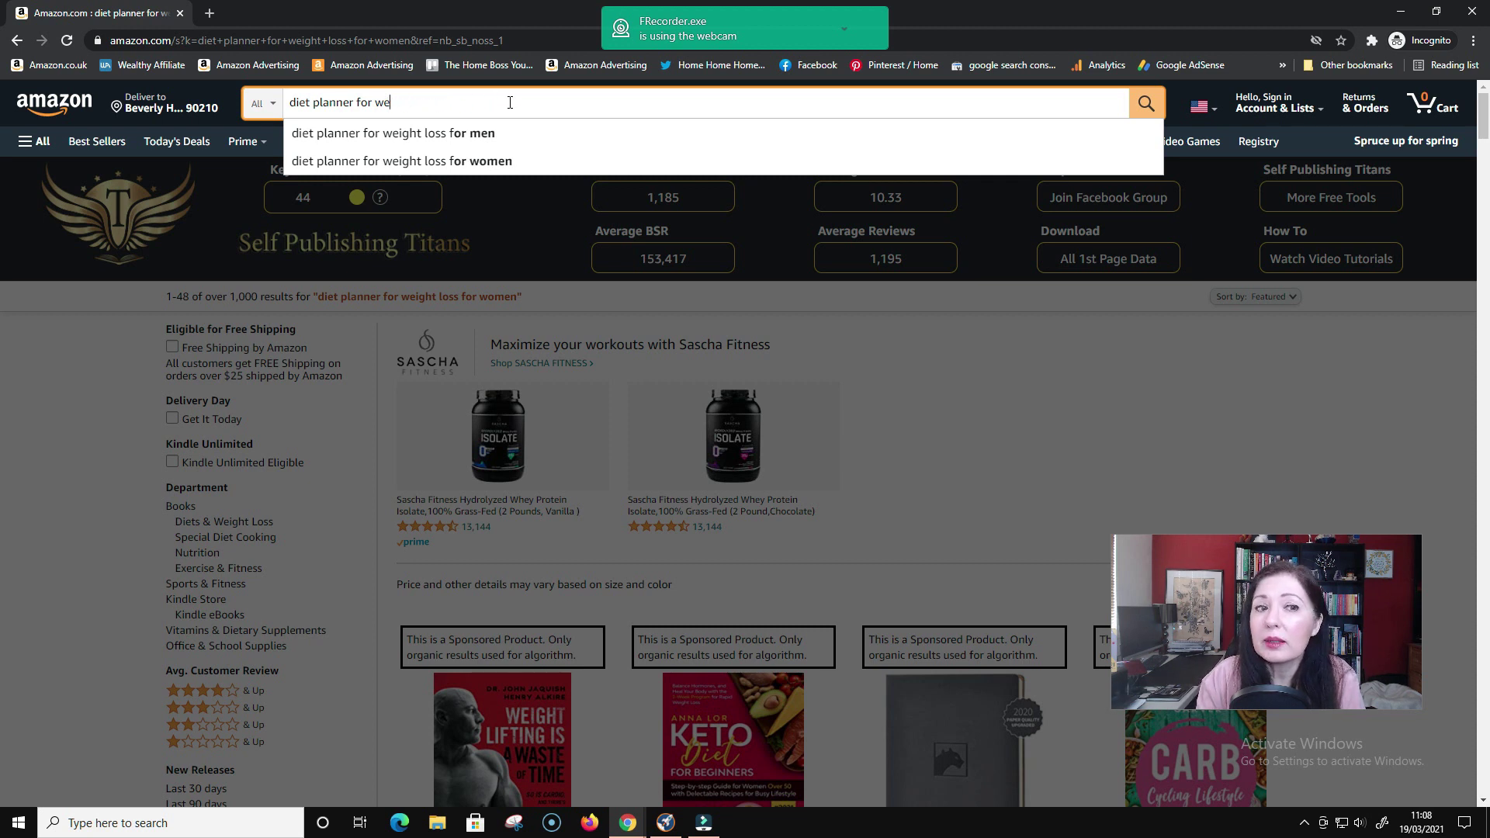
type("qui")
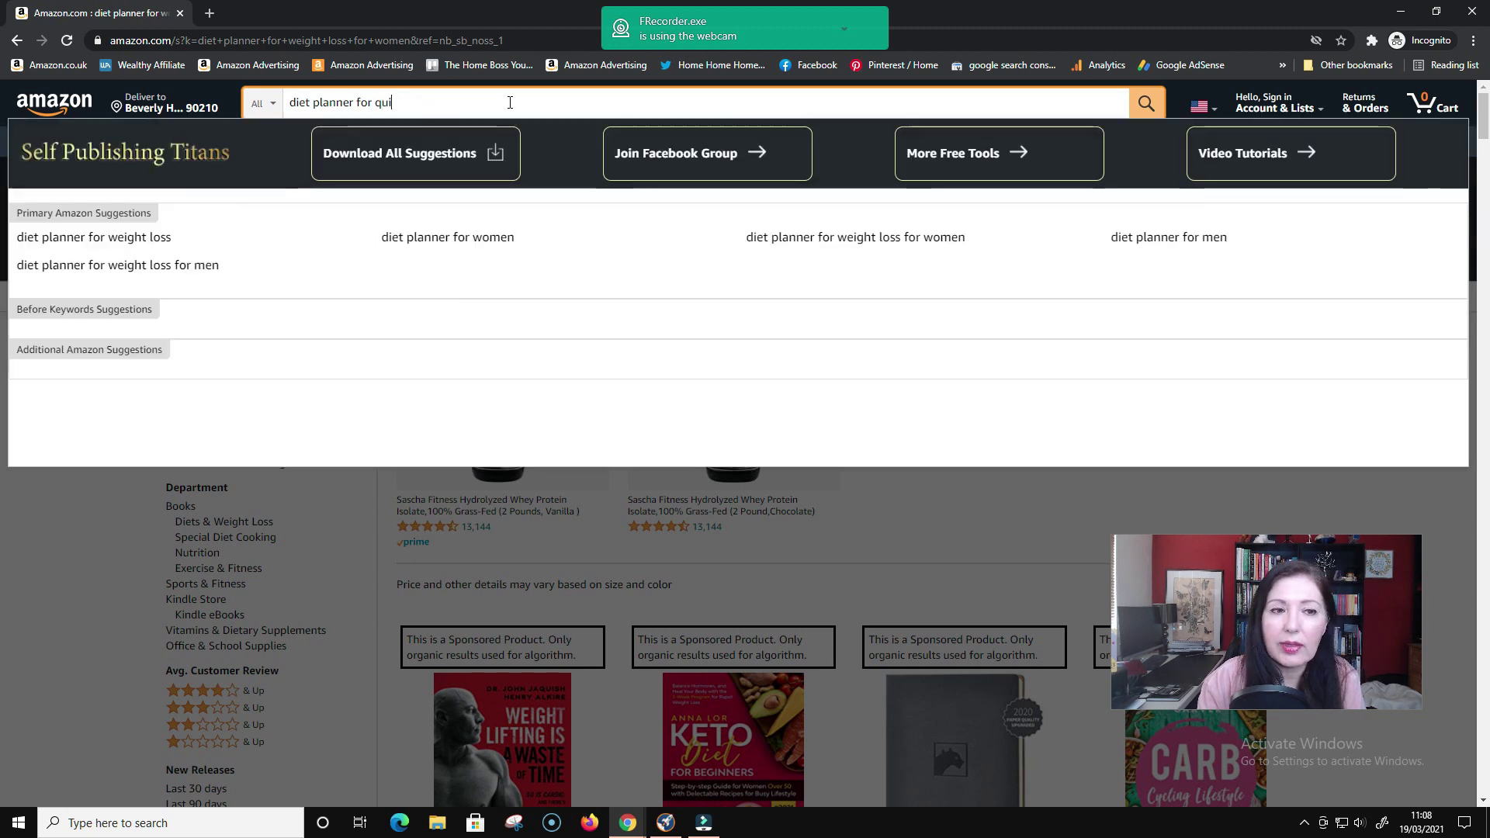
type("ck weight loss")
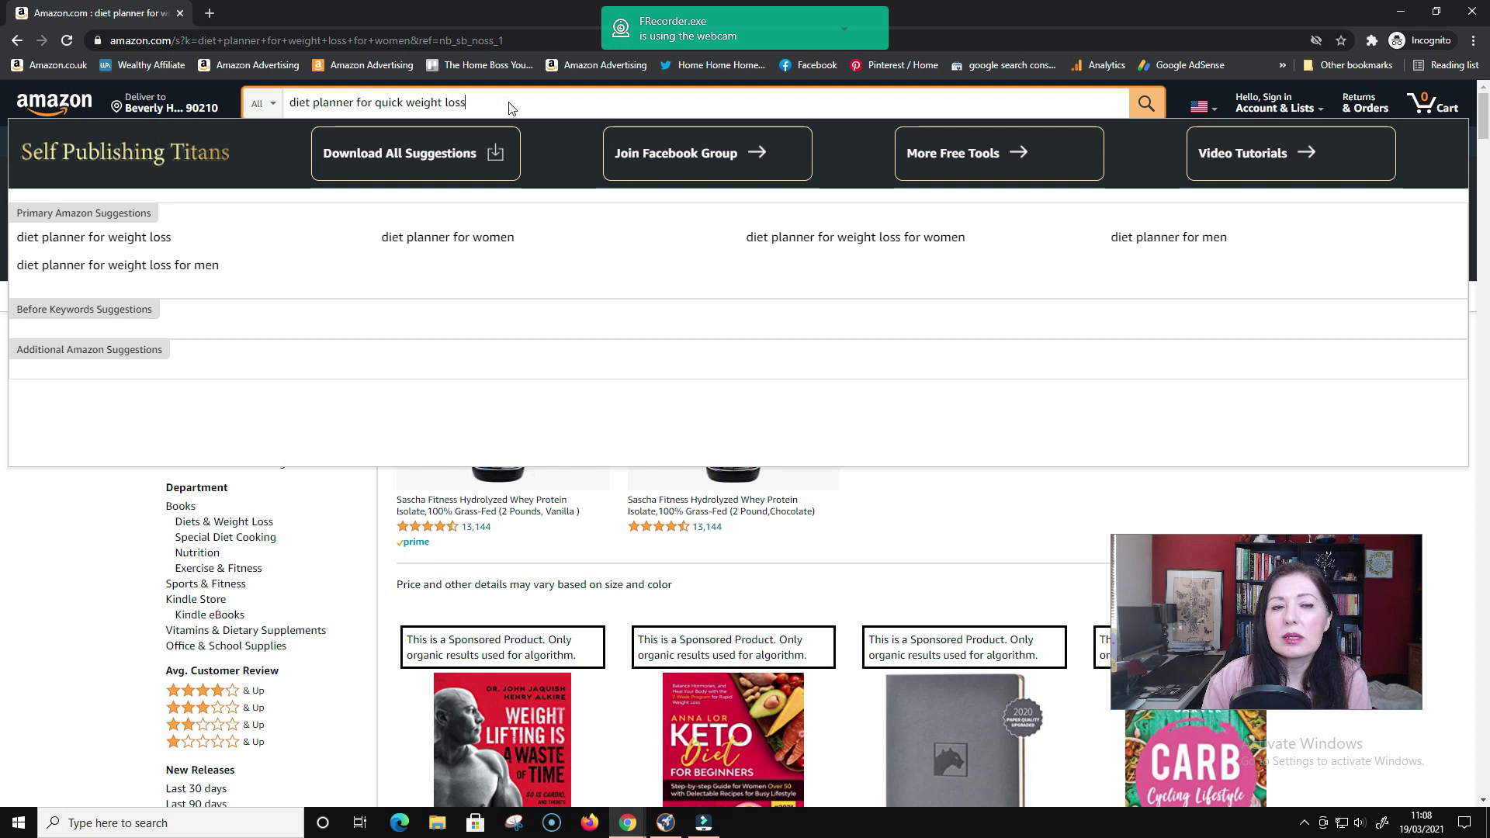
key("Return")
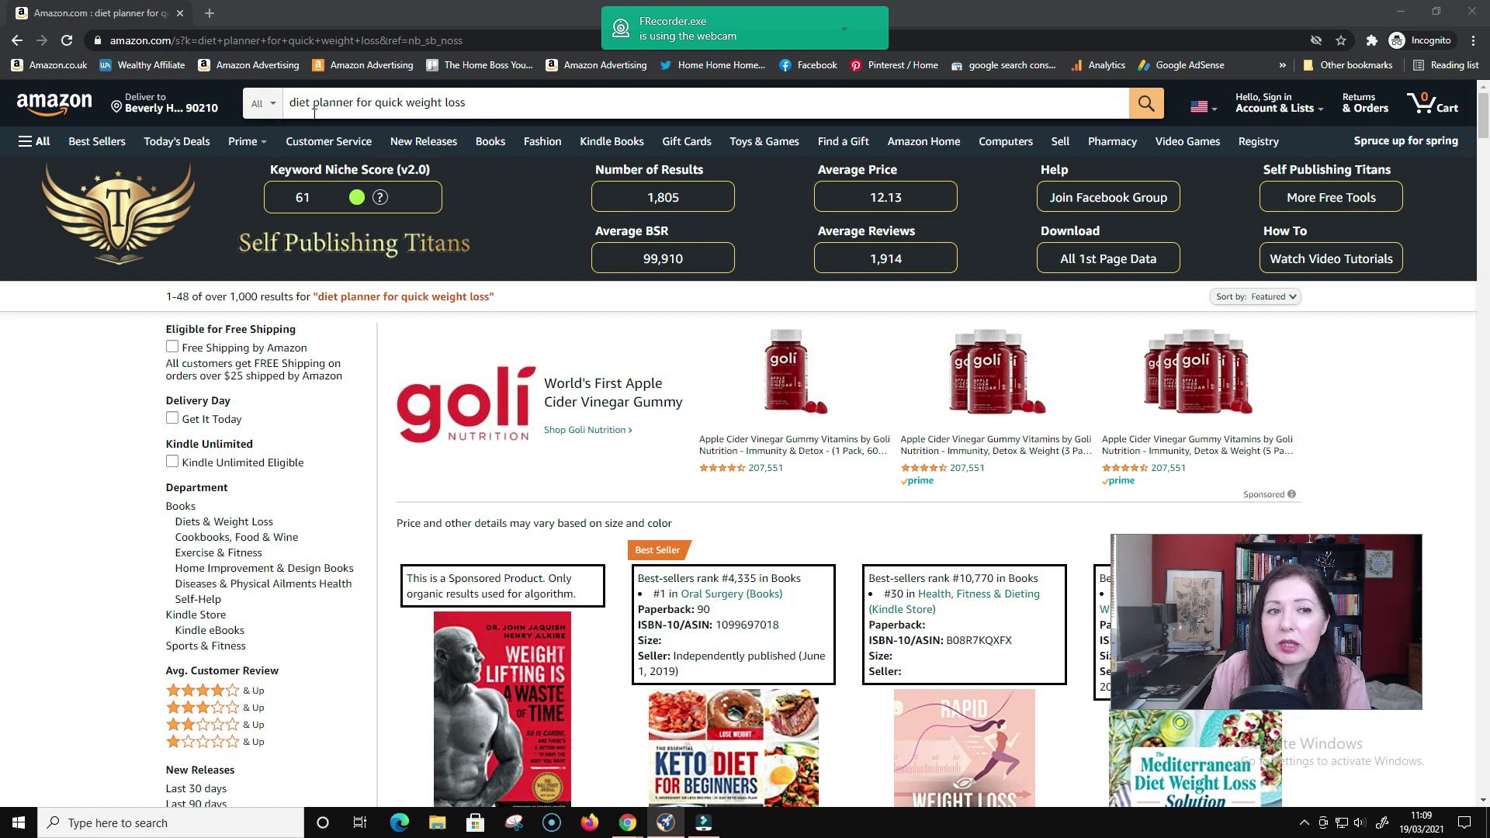
Step: Replace "quick" with "healthy" in the keyword and search for "diet planner for healthy weight loss"
left_click(404, 103)
key("BackSpace")
key("BackSpace")
key("BackSpace")
key("BackSpace")
key("BackSpace")
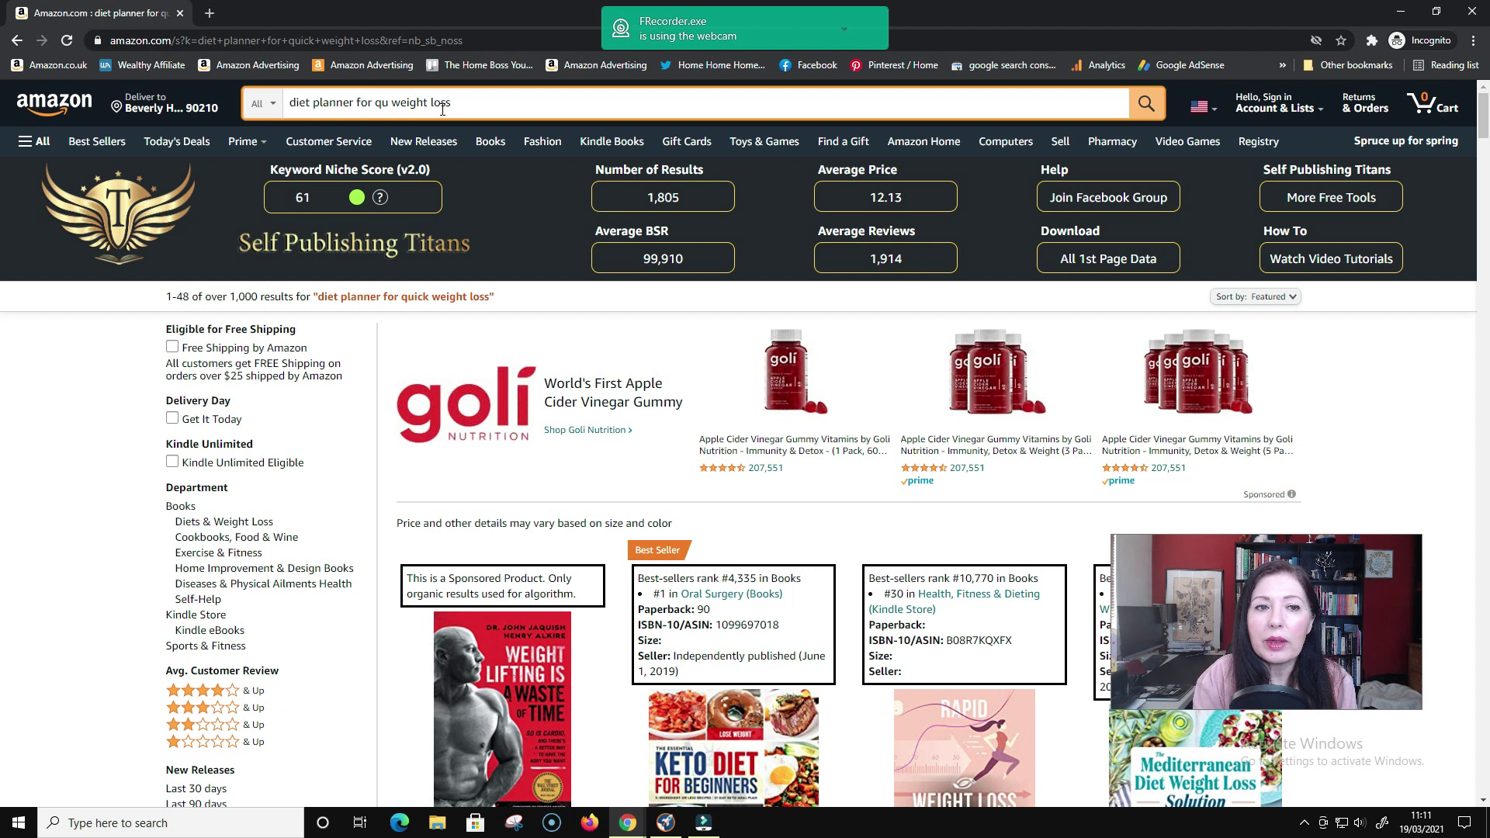
type("healthy")
key("Return")
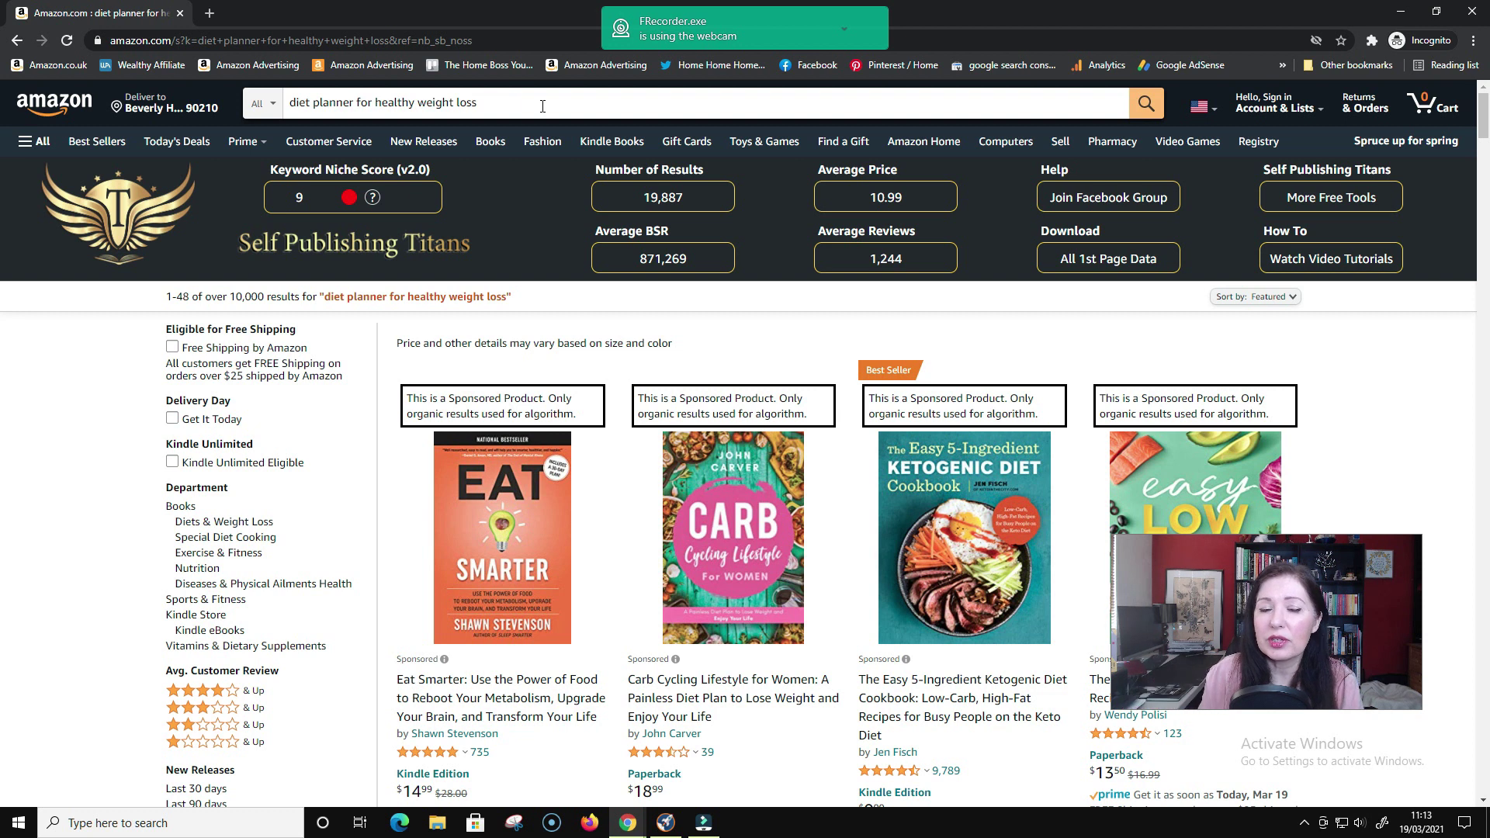
Step: Enter the new niche "blank comic book" and search its suggested keyword "blank comic book draw your own comics for kids"
left_click(414, 105)
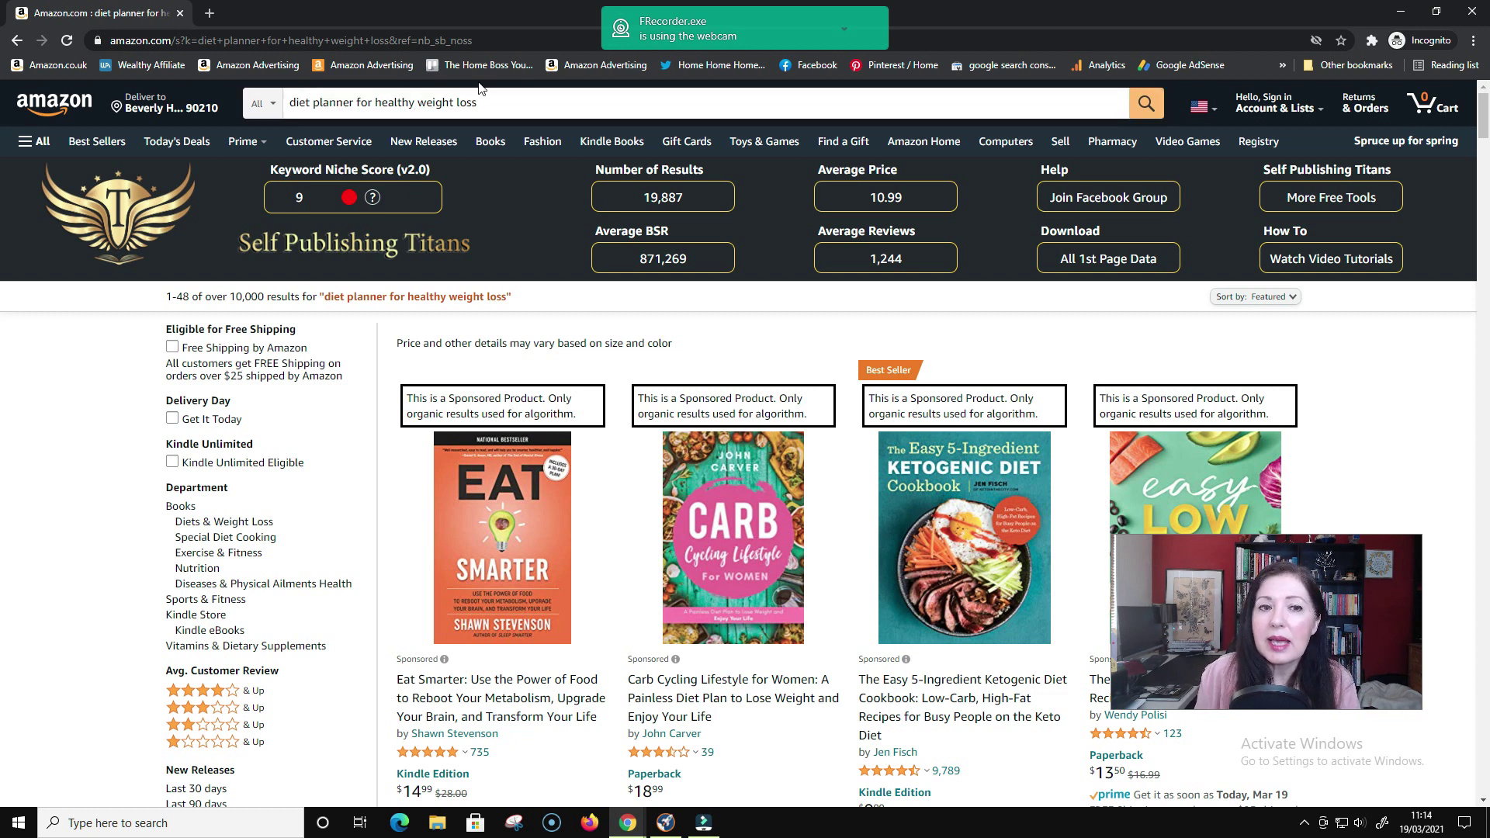
left_click_drag(482, 101, 227, 109)
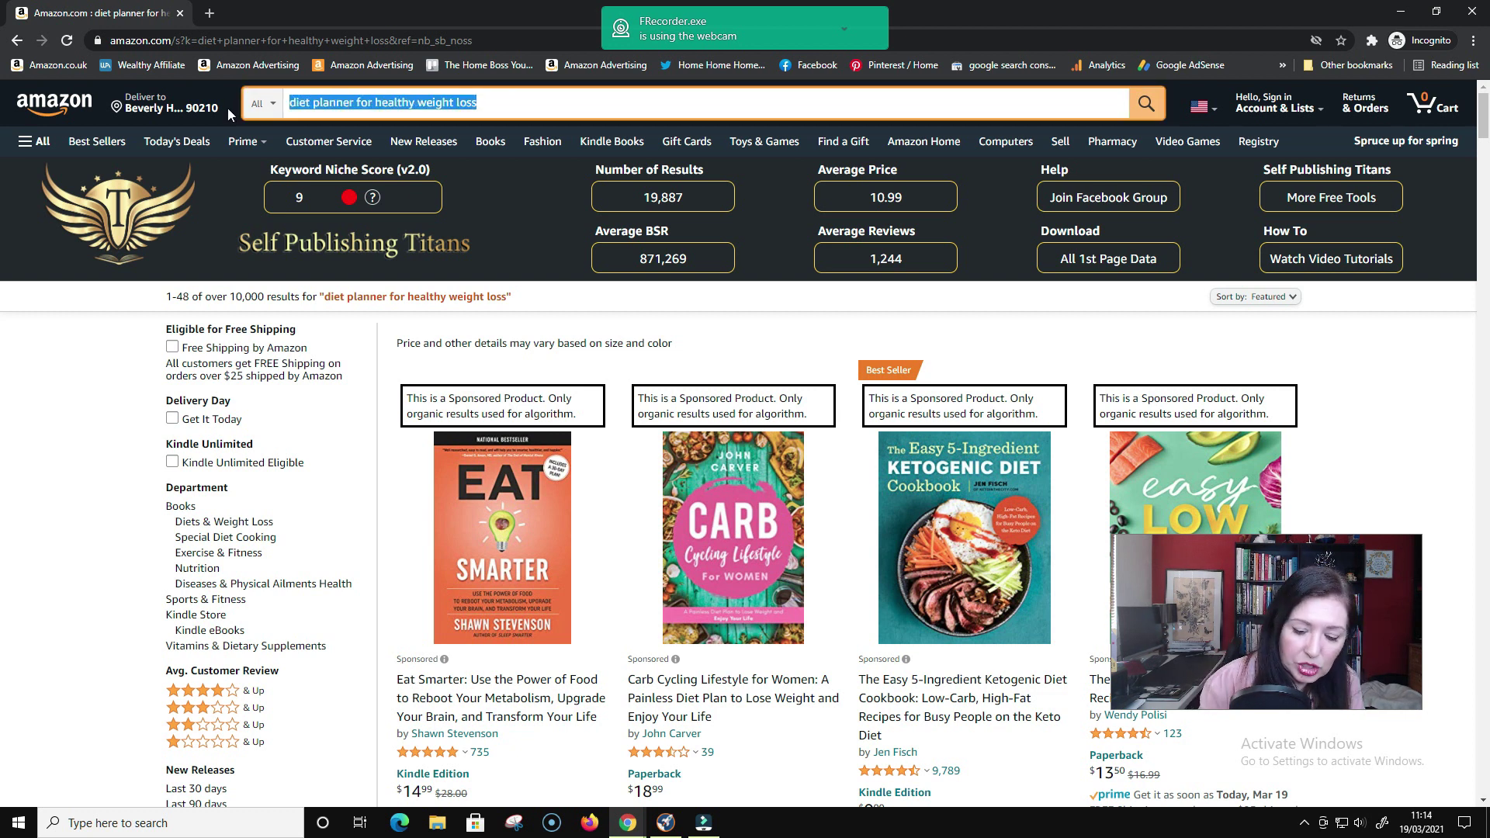
type("blank comic book")
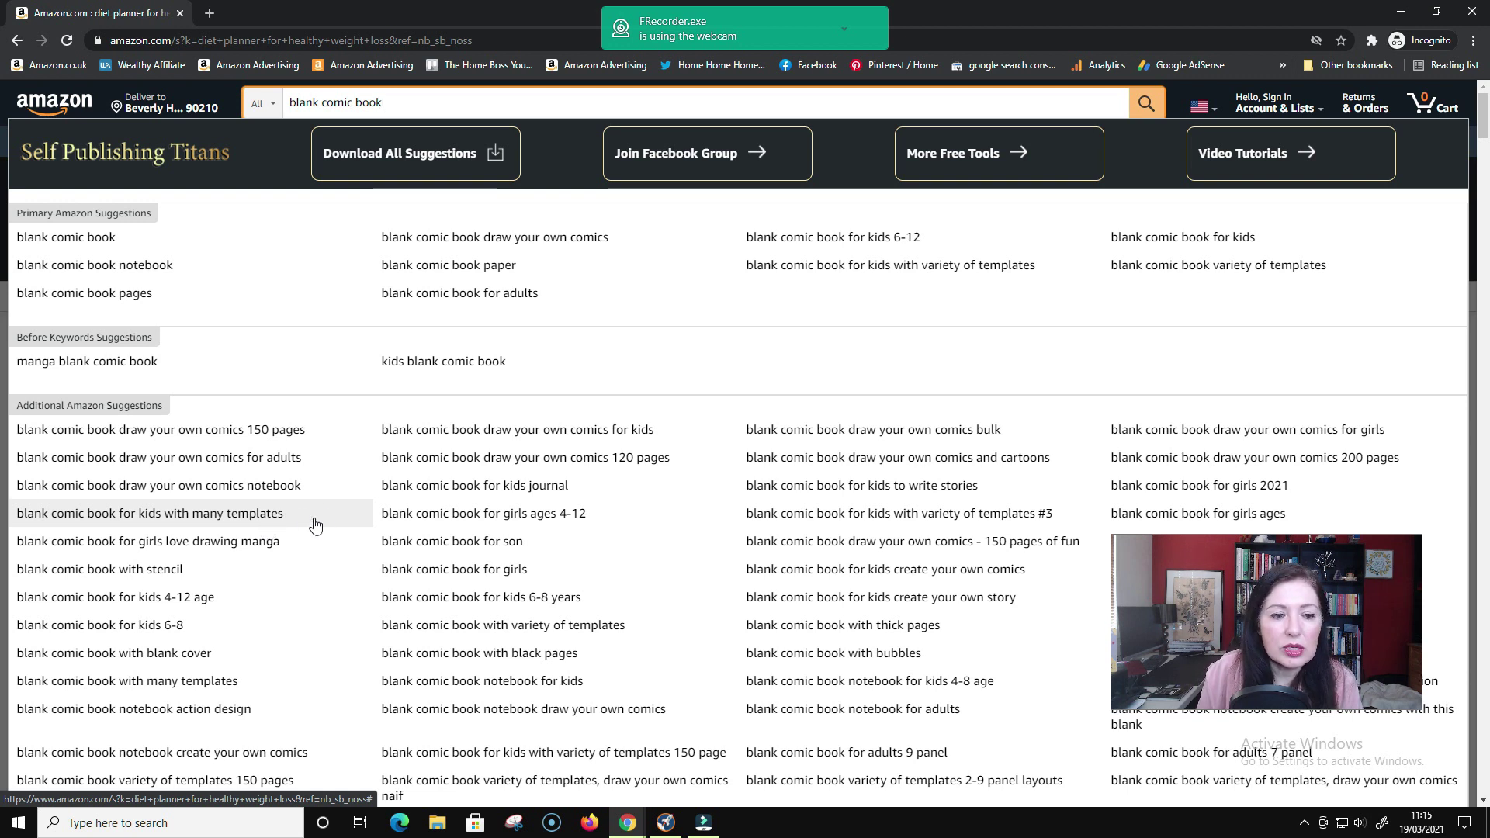
left_click(546, 432)
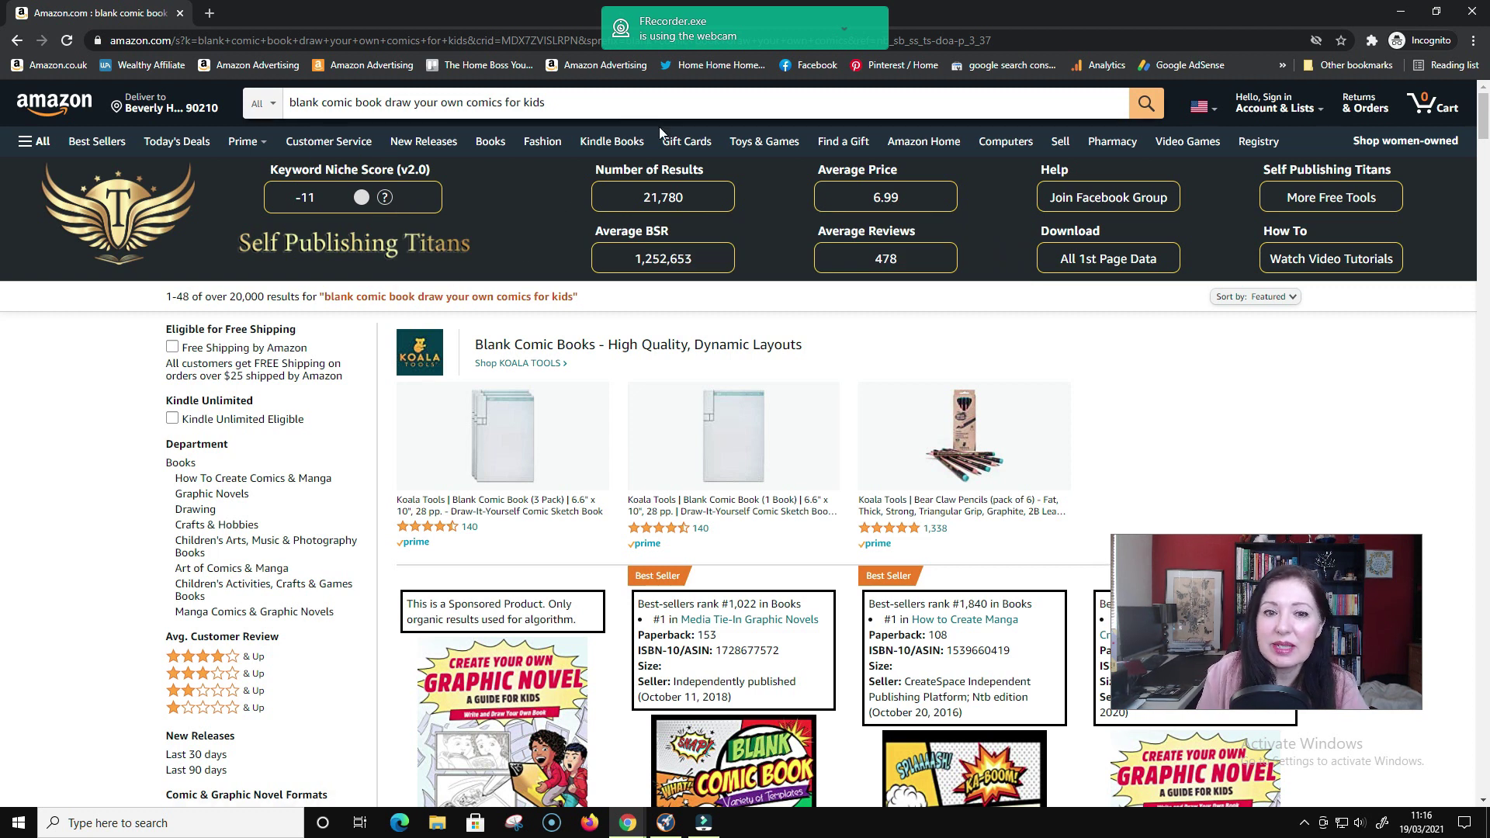
Step: Shorten the keyword to "blank comic book", add "for girls", and run the search
left_click(572, 99)
key("BackSpace")
key("BackSpace")
key("BackSpace")
key("BackSpace")
key("BackSpace")
key("BackSpace")
key("BackSpace")
key("BackSpace")
key("BackSpace")
key("BackSpace")
key("BackSpace")
key("BackSpace")
key("BackSpace")
key("BackSpace")
key("BackSpace")
key("BackSpace")
key("BackSpace")
key("BackSpace")
key("BackSpace")
key("BackSpace")
key("BackSpace")
key("BackSpace")
key("BackSpace")
key("BackSpace")
key("BackSpace")
key("BackSpace")
key("BackSpace")
key("BackSpace")
key("BackSpace")
key("BackSpace")
key("BackSpace")
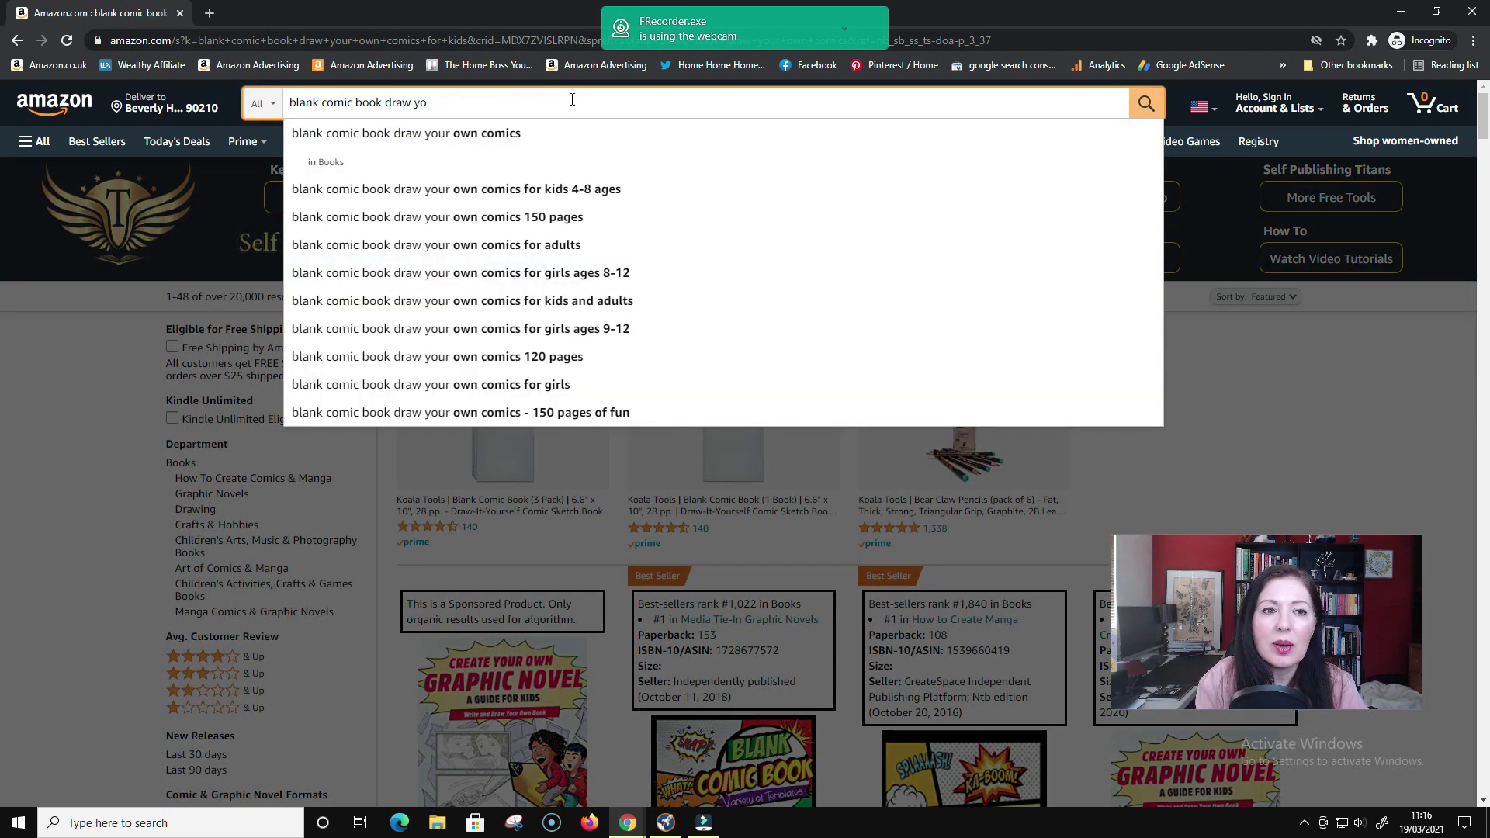
type("k")
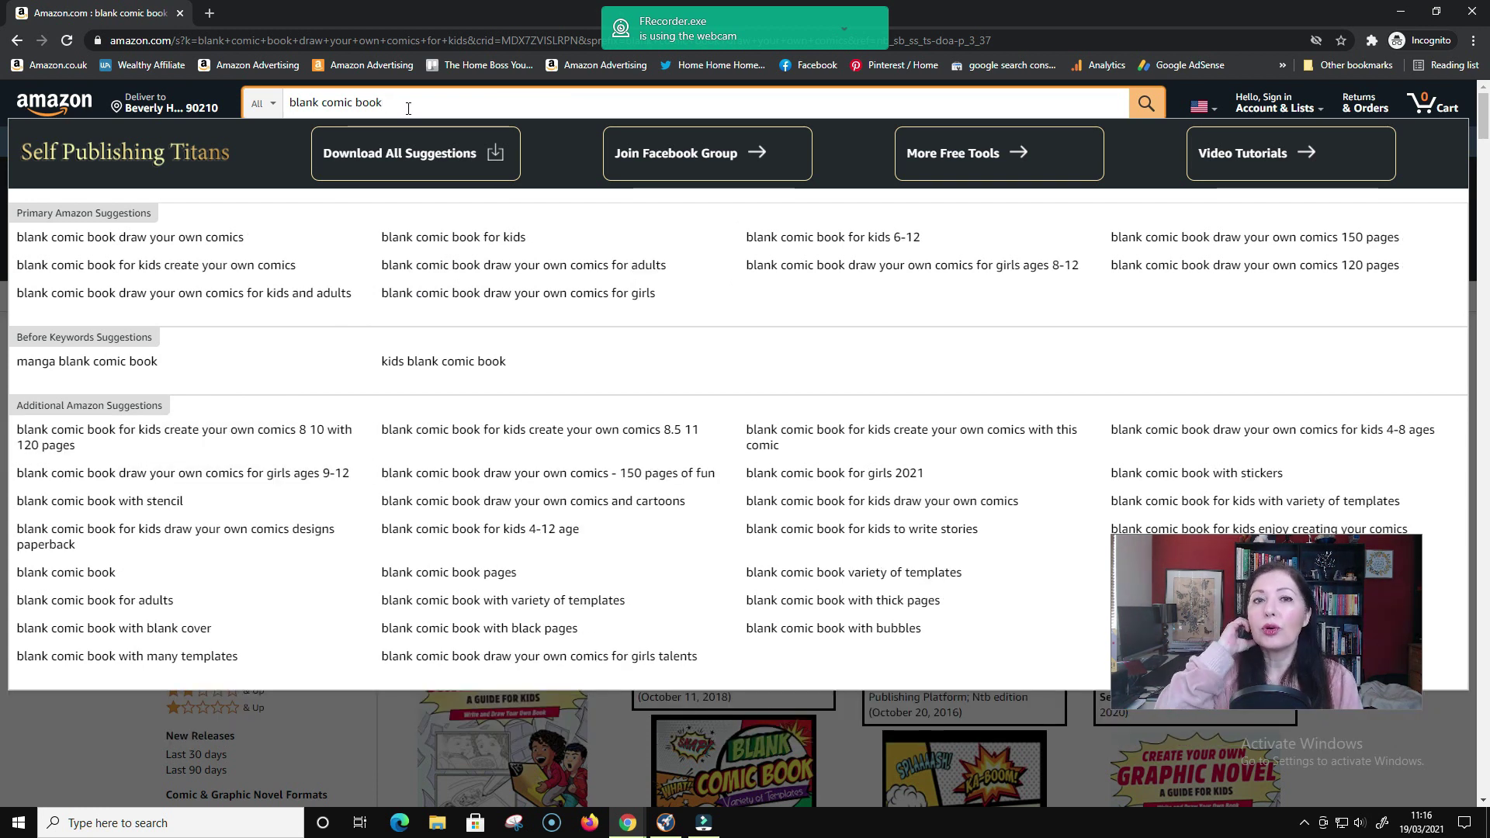
type(" for girls")
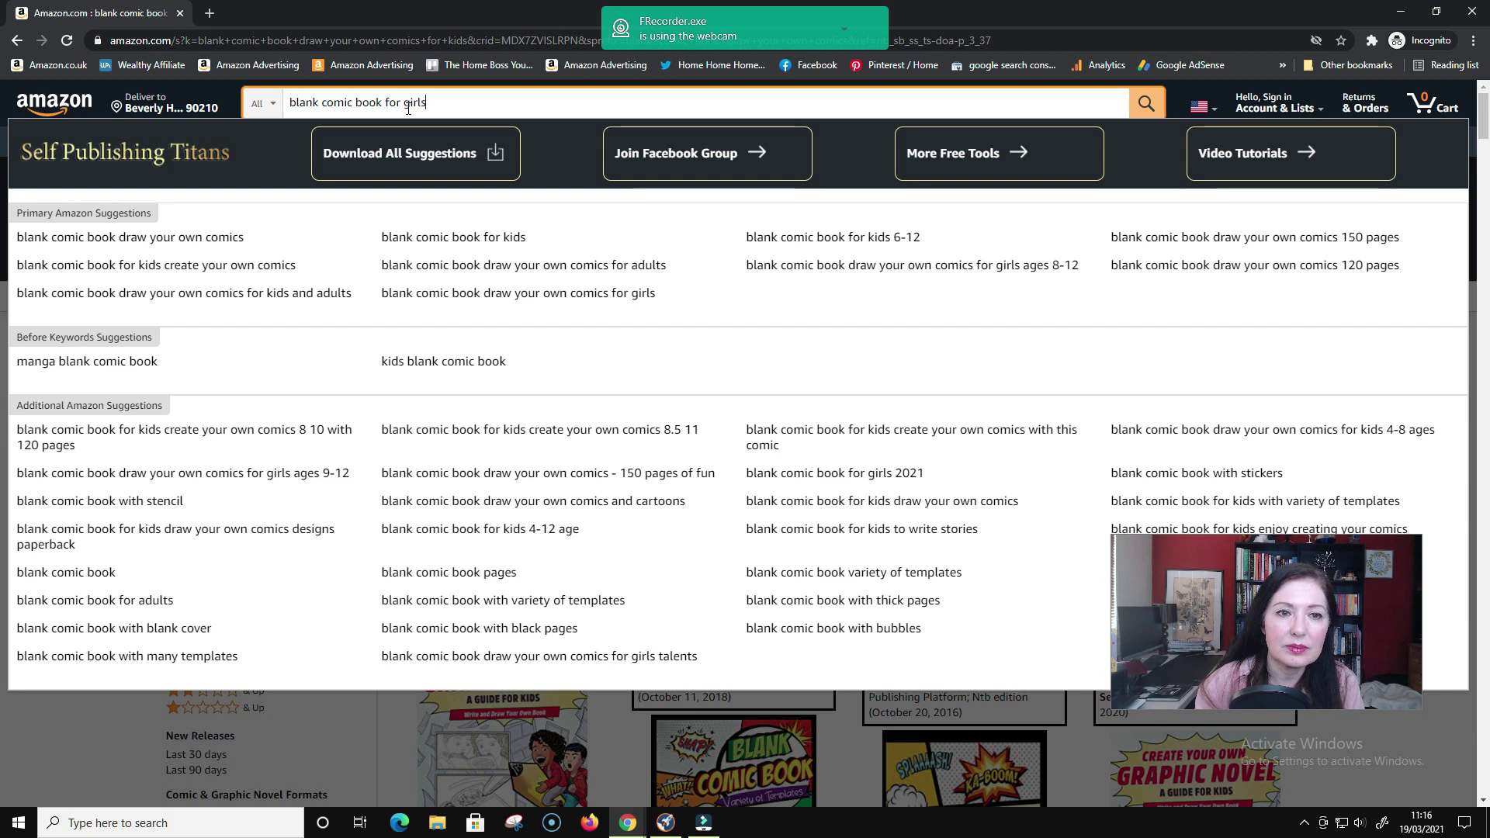
key("Return")
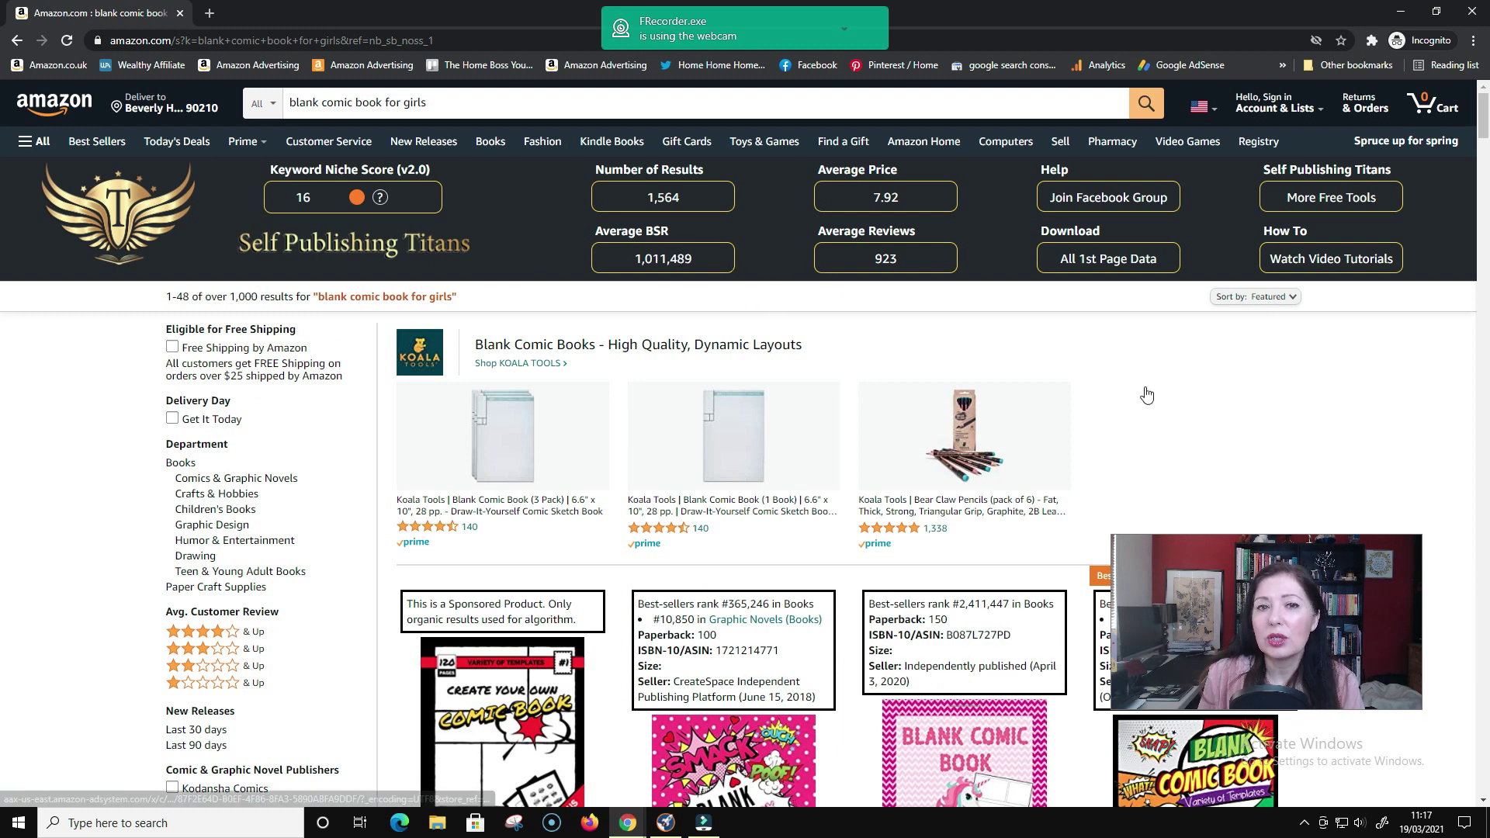
Step: Examine the best-sellers ranks, sellers, prices and review counts of the blank comic book for girls listings, plus the niche score figures
scroll(1447, 460, "down", 9)
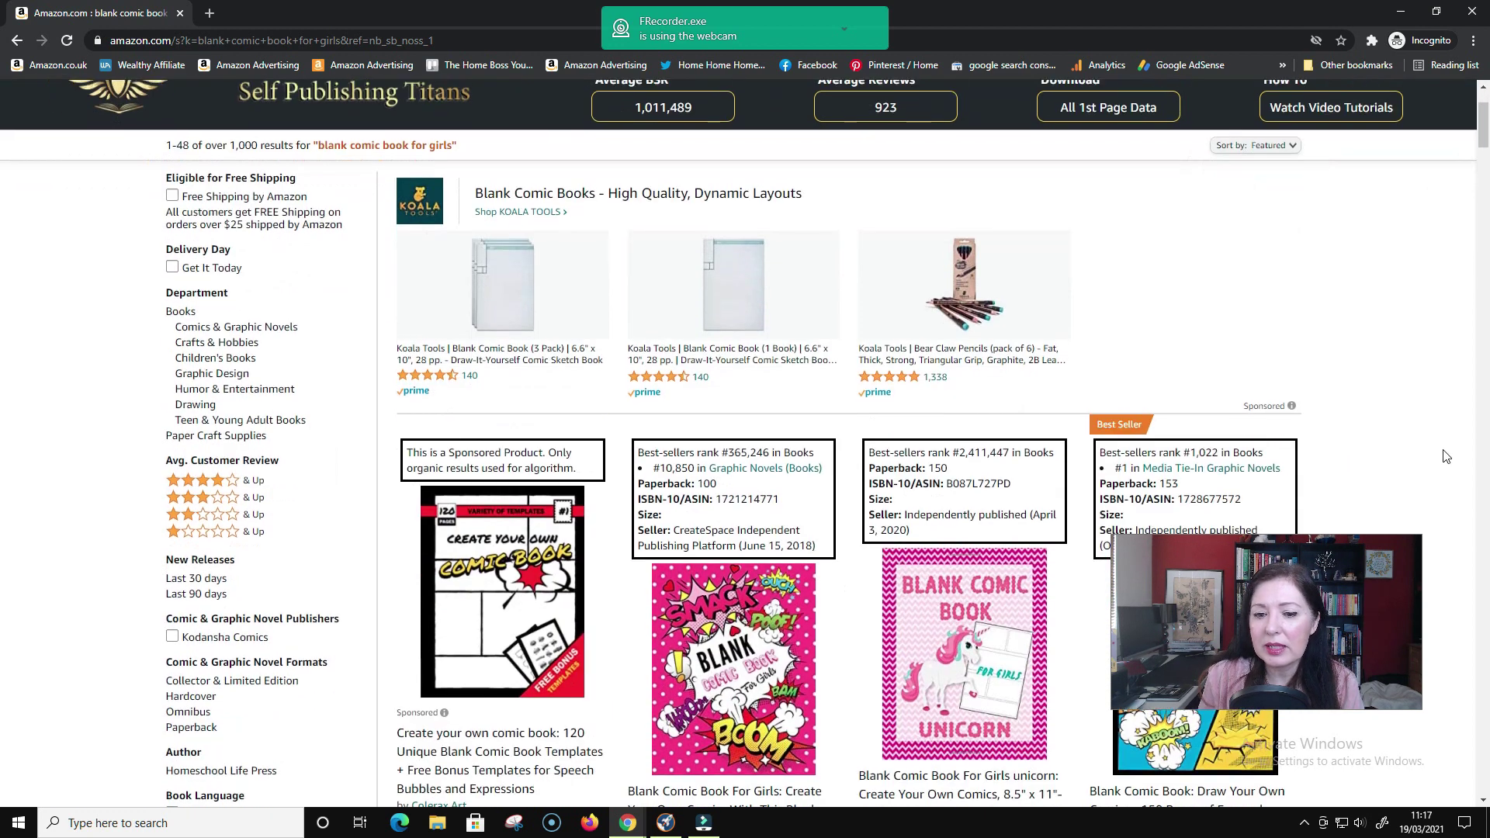
scroll(1447, 456, "down", 6)
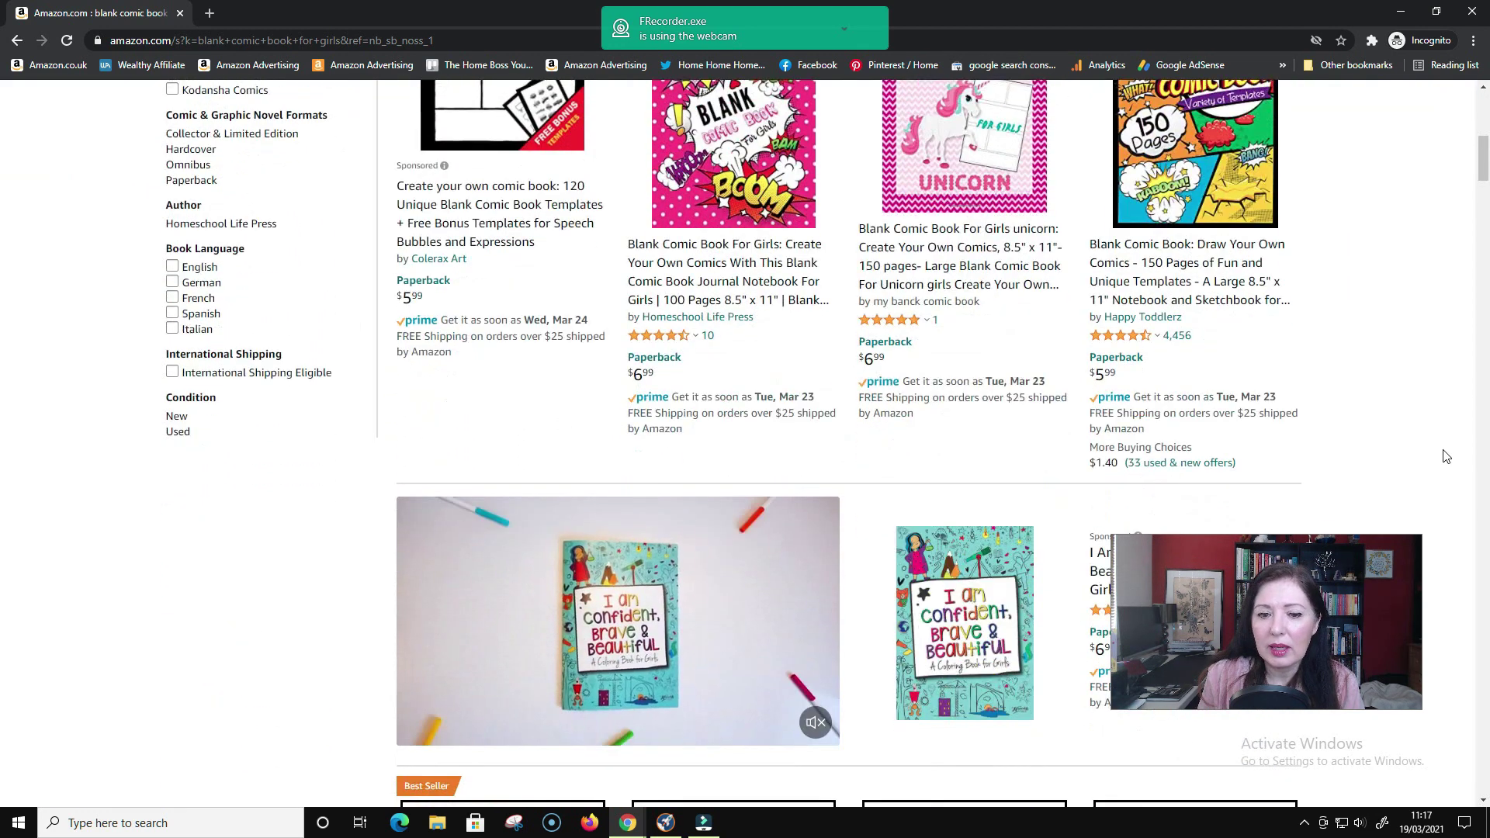
scroll(1447, 456, "down", 3)
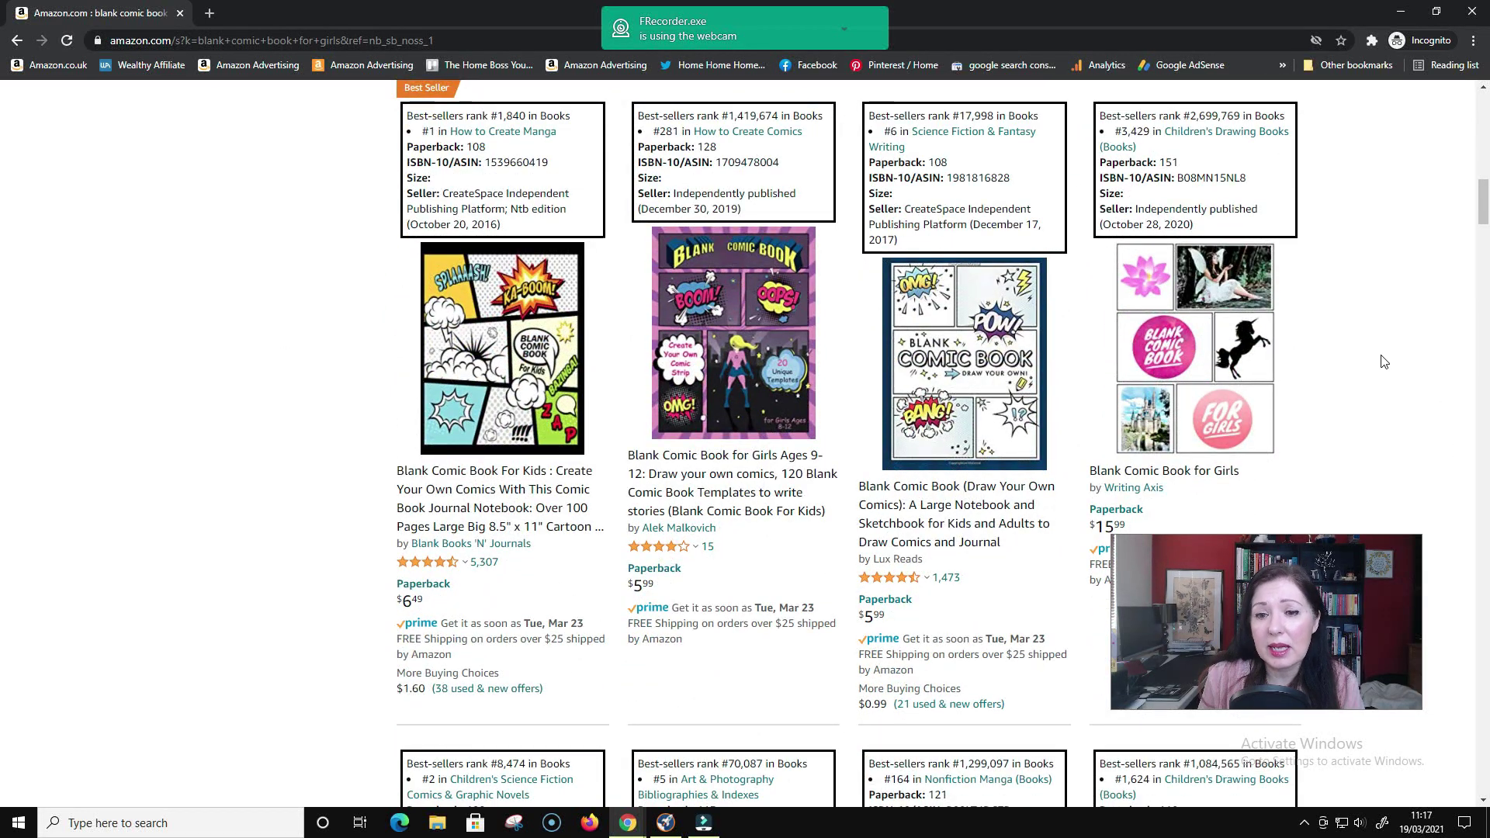
scroll(1377, 357, "up", 6)
scroll(1144, 278, "up", 6)
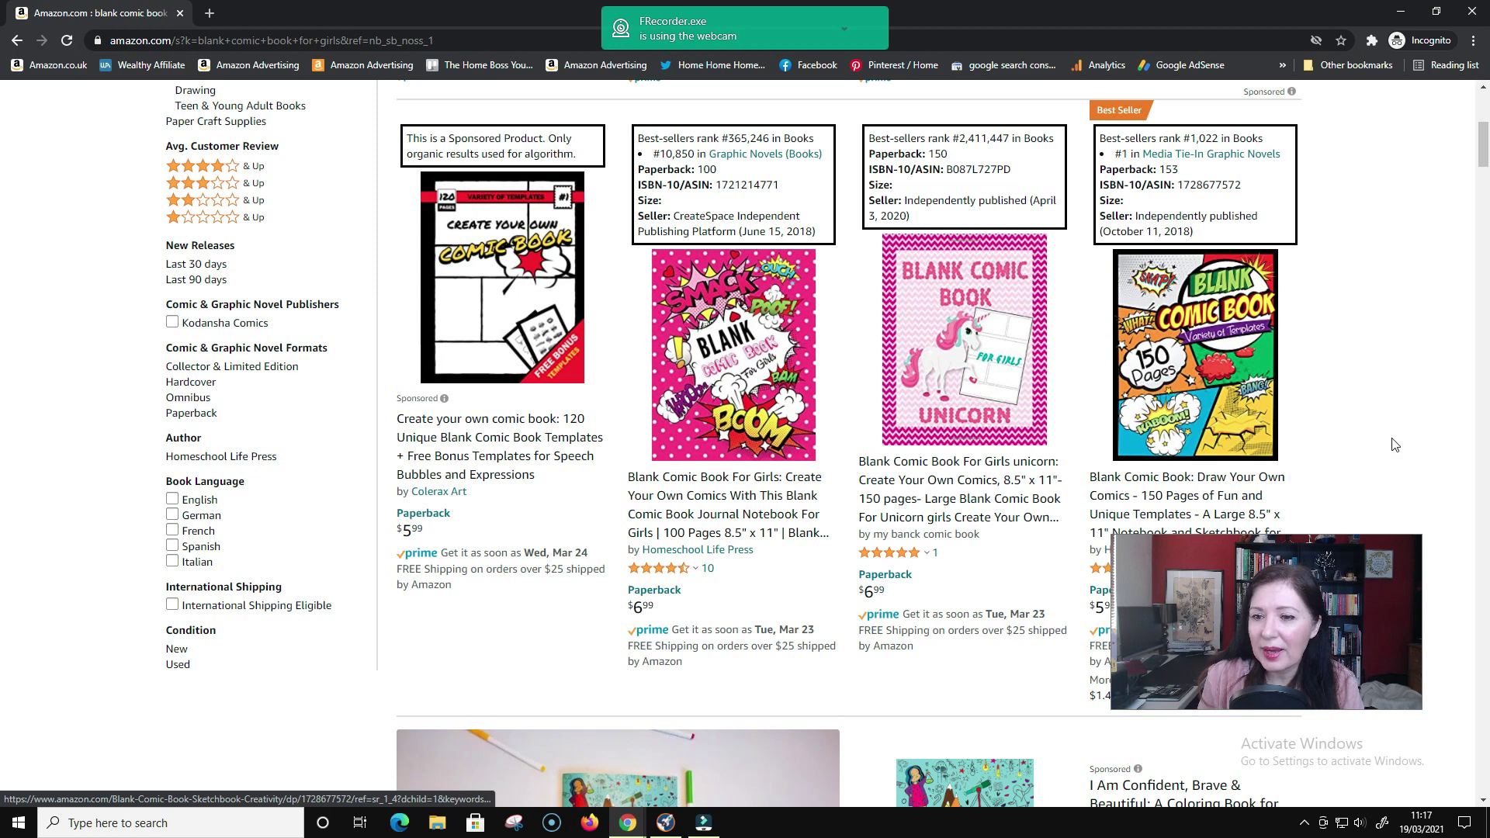
scroll(1396, 422, "down", 11)
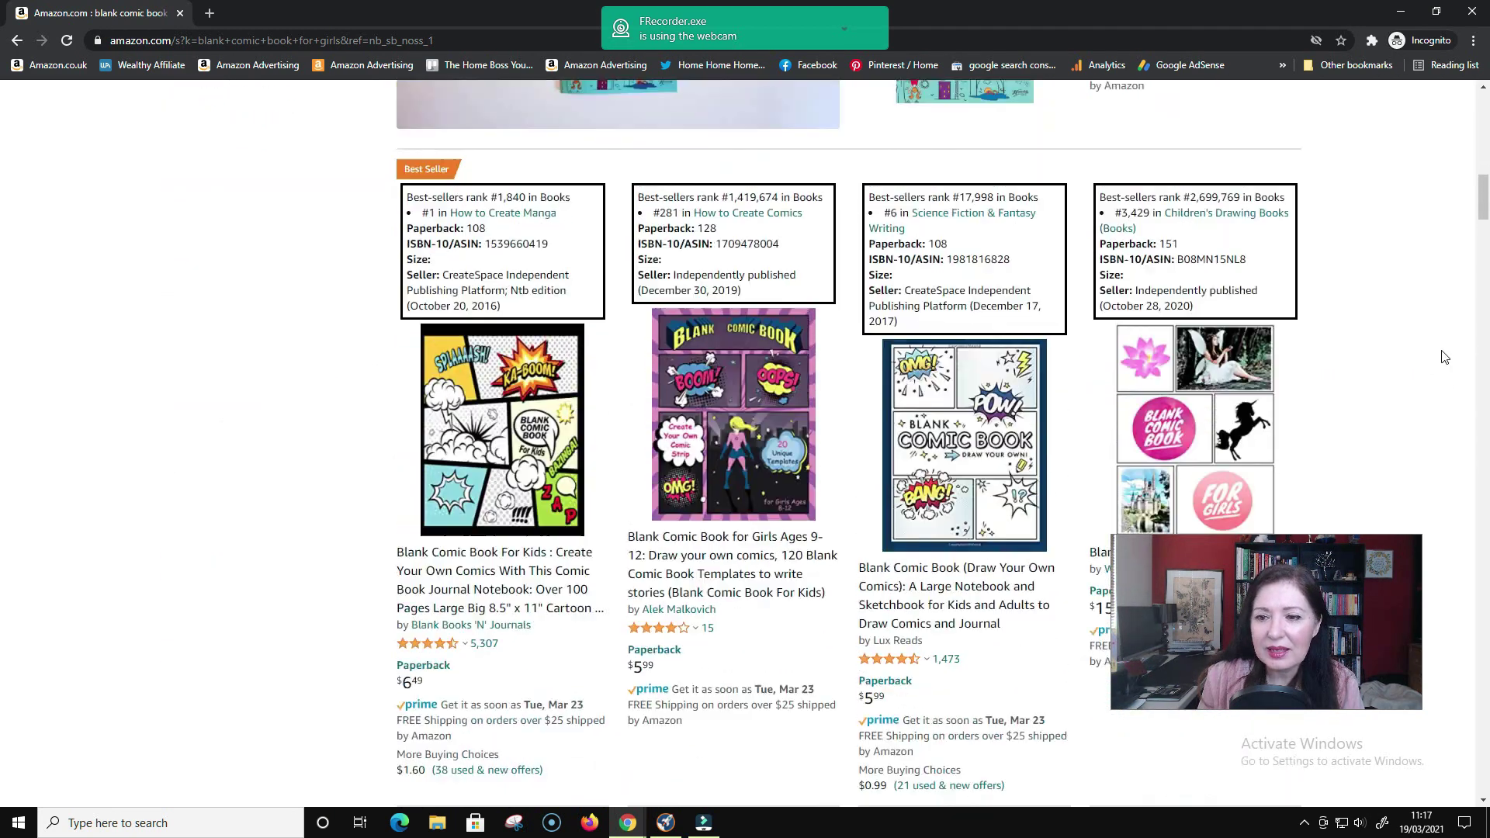
scroll(1440, 357, "up", 10)
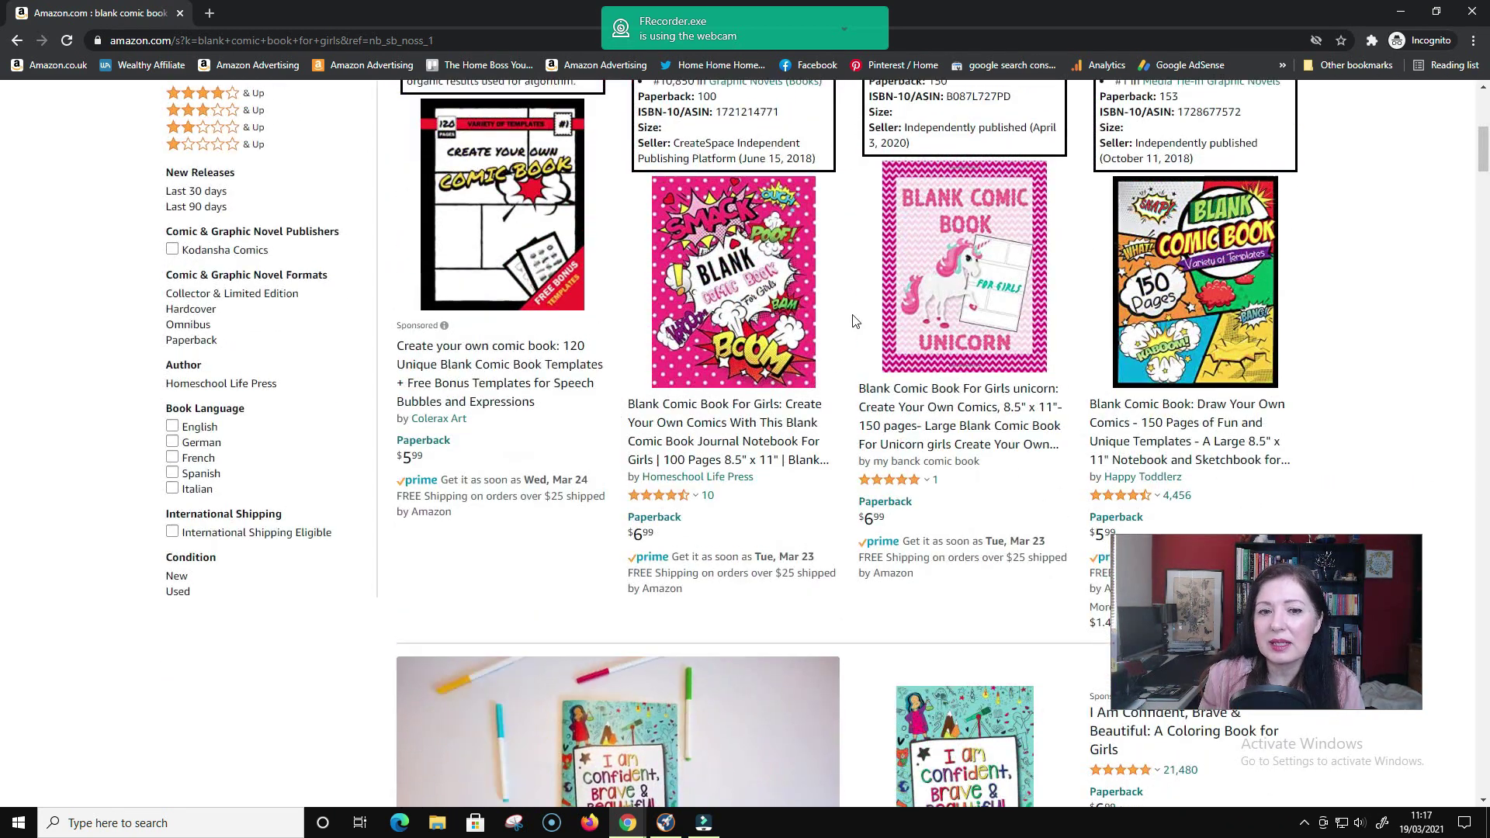
scroll(768, 314, "up", 1)
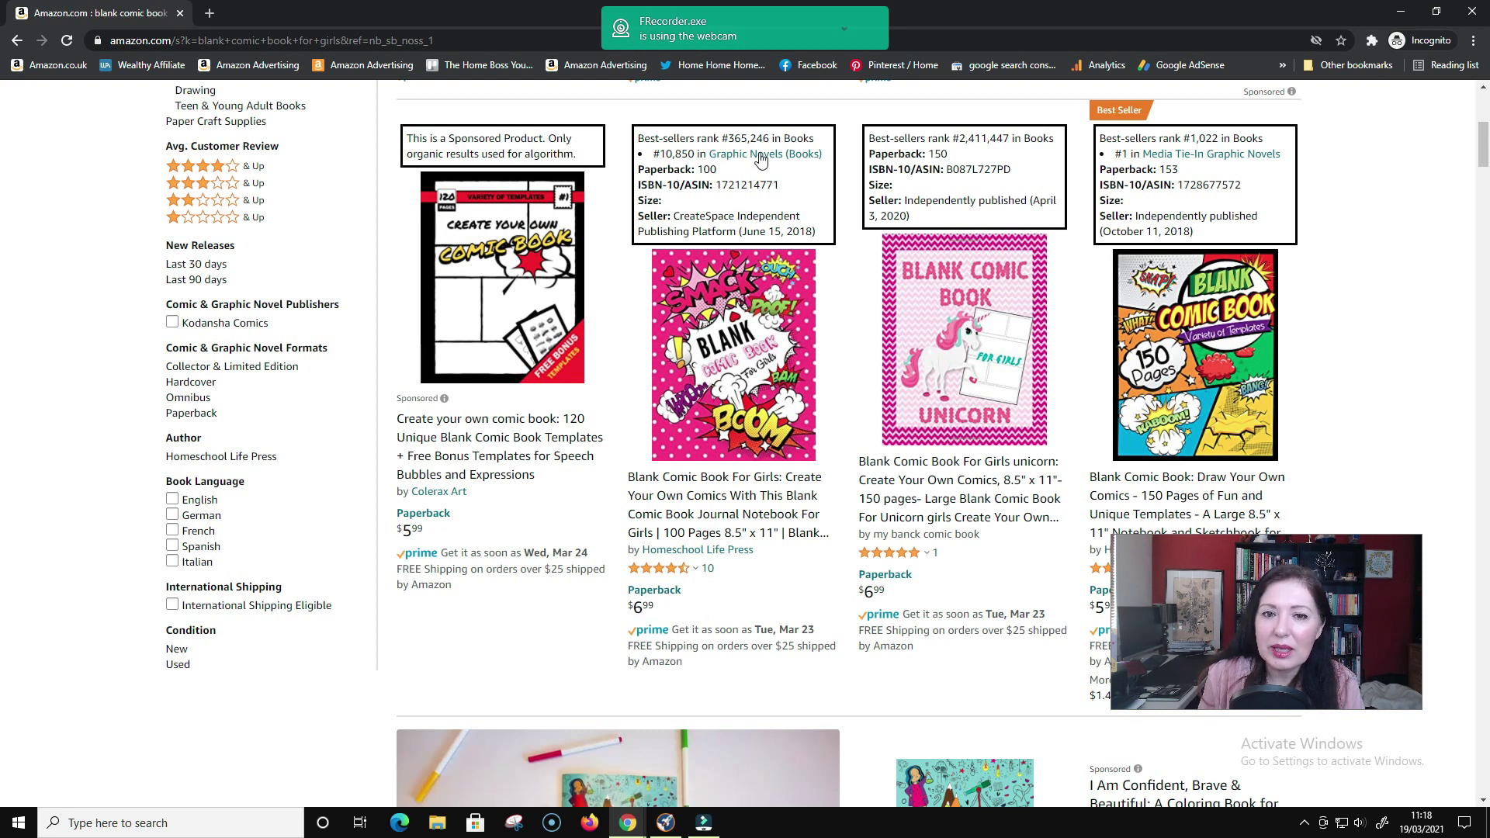
scroll(745, 174, "up", 2)
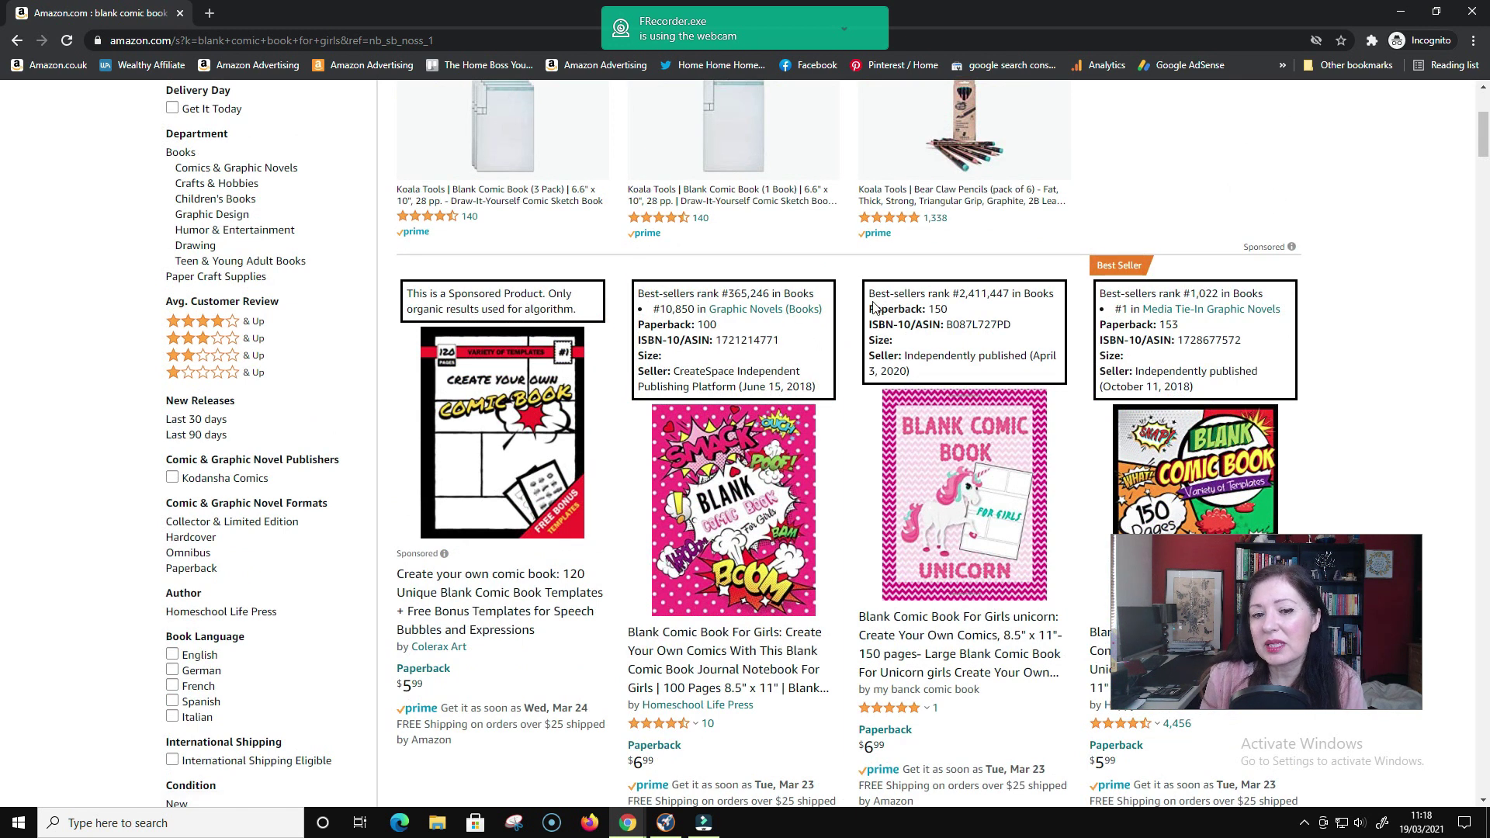
scroll(757, 371, "up", 4)
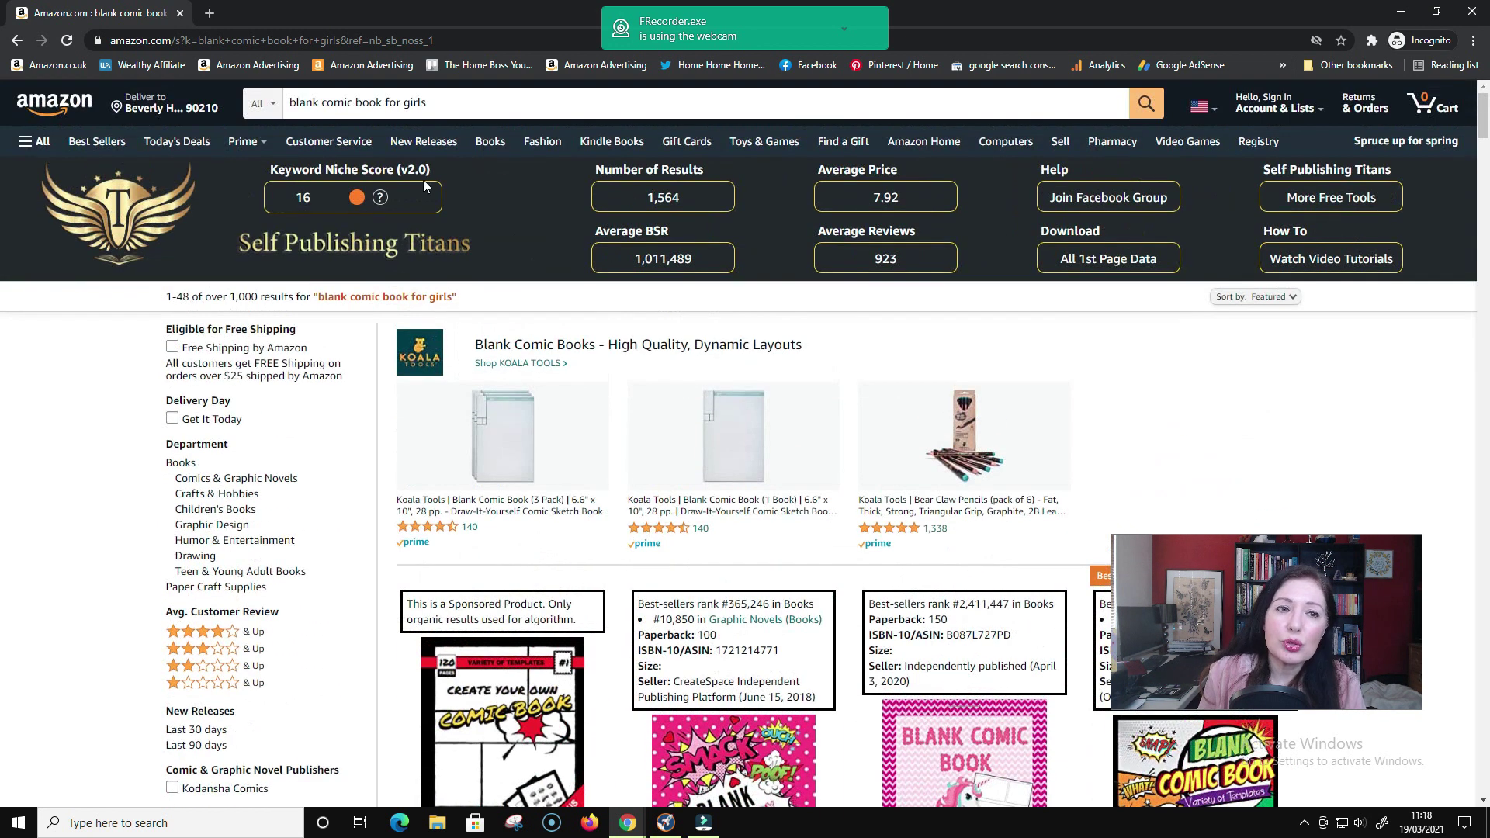
Step: Replace "girls" with "manga" in the keyword and search for "blank comic book for manga"
left_click(456, 114)
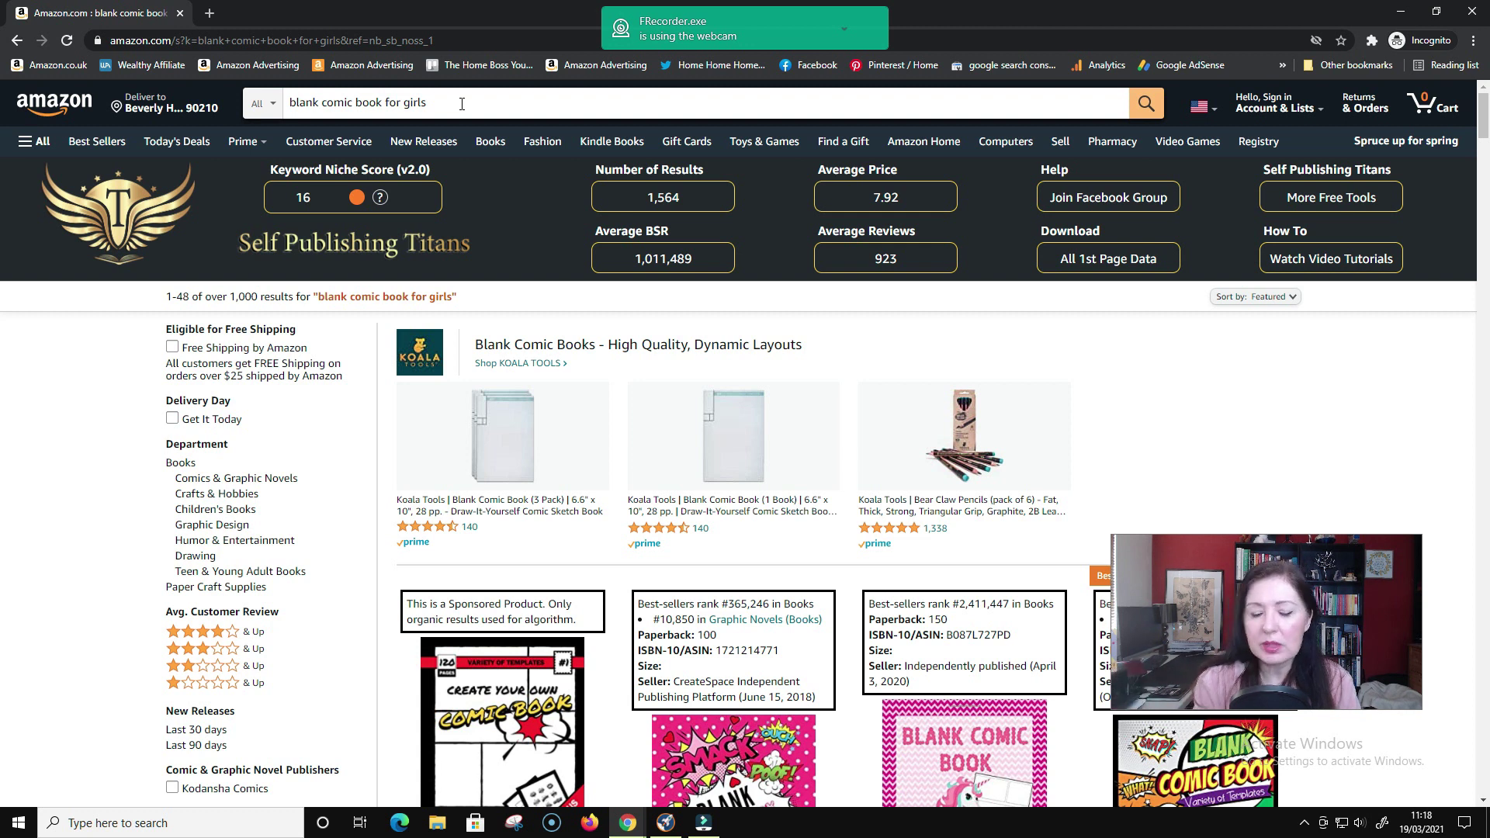
left_click(461, 103)
key("BackSpace")
key("BackSpace")
key("BackSpace")
key("BackSpace")
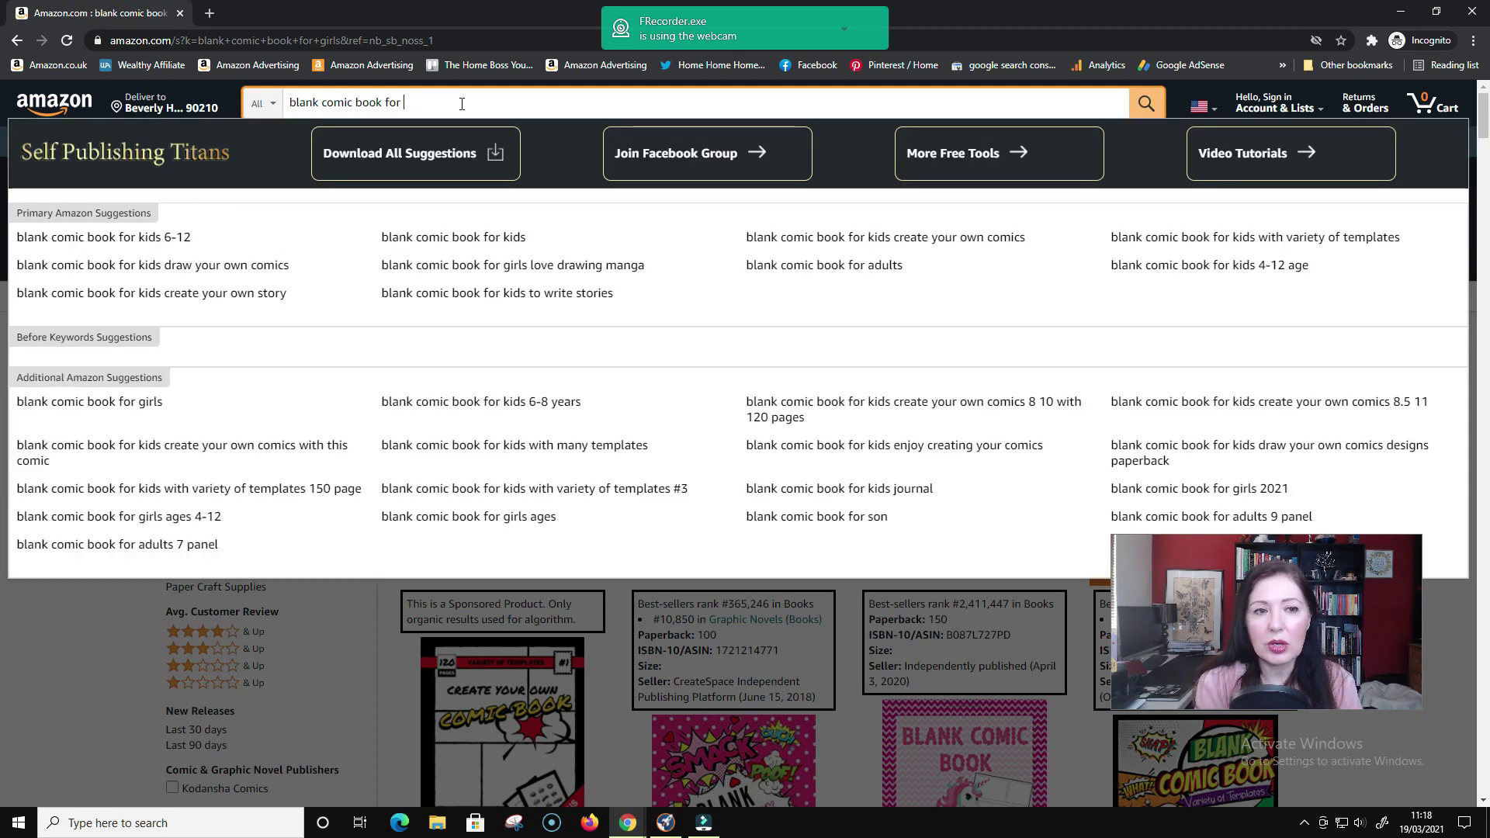
type("manga")
key("Return")
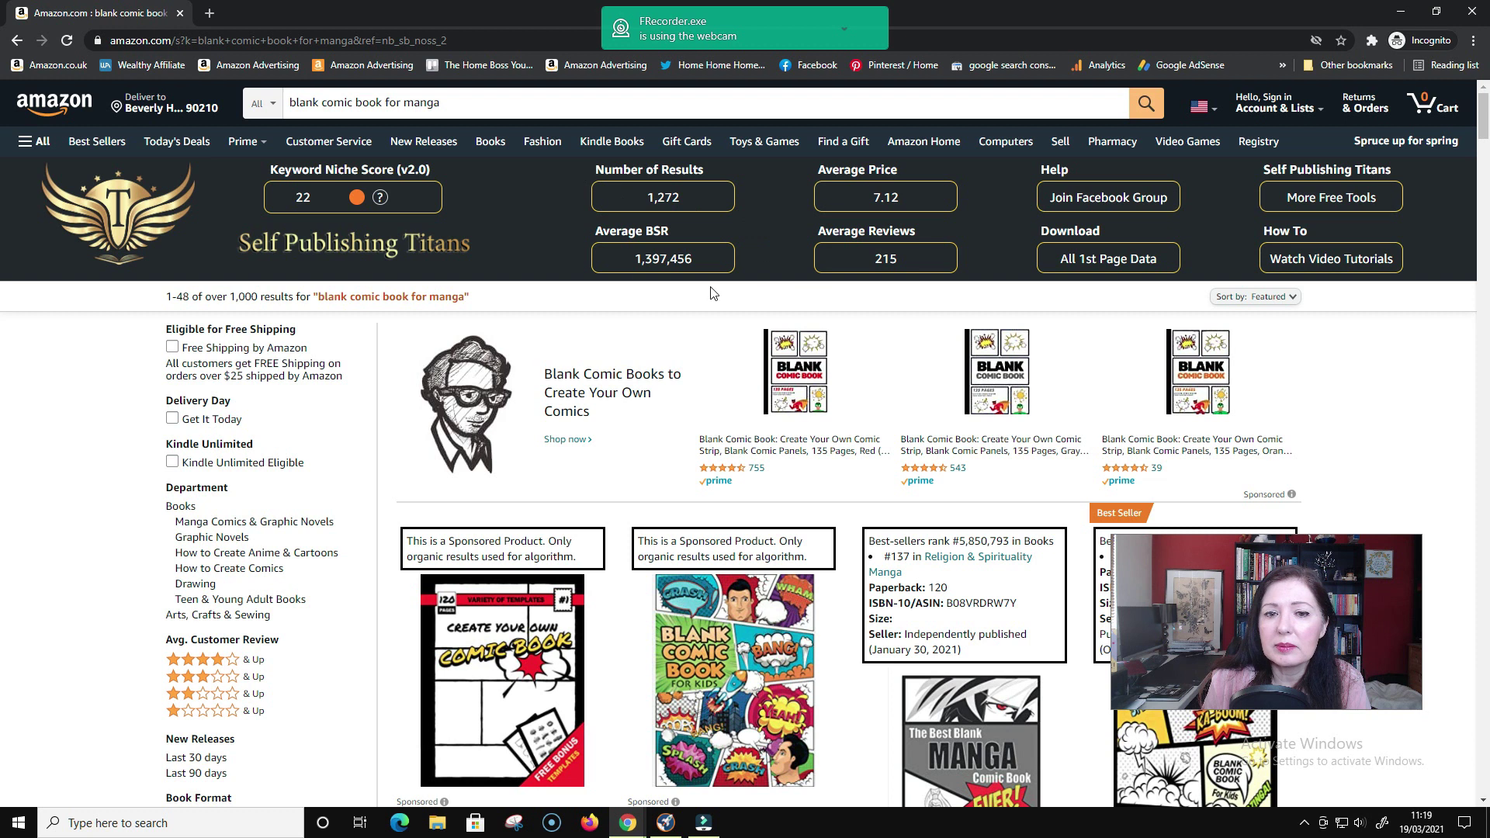
Step: Replace the Amazon search keyword with "manga blank comic book" and run the search
left_click(485, 103)
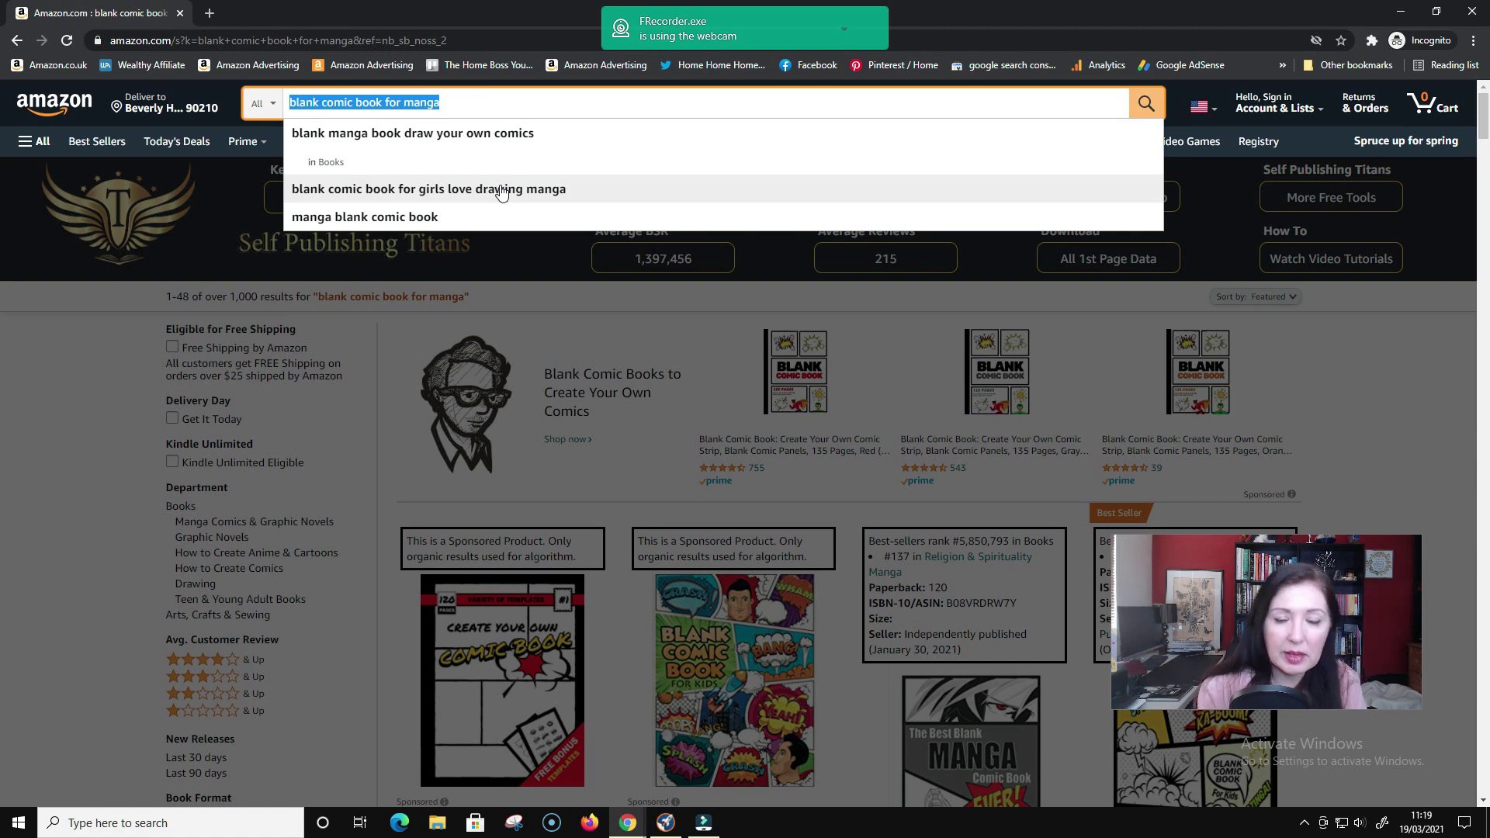
type("man")
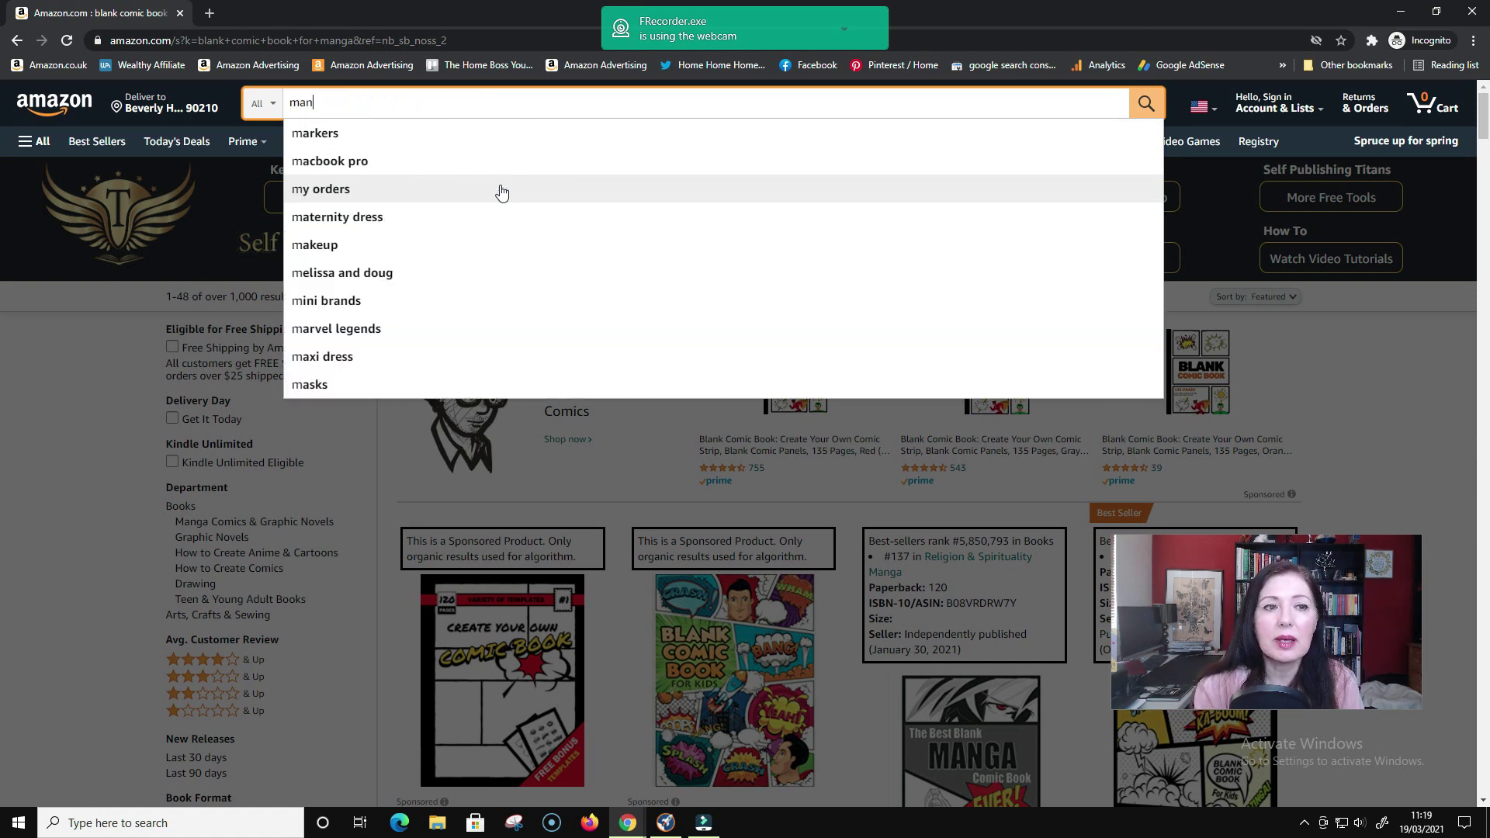
type("ga blank")
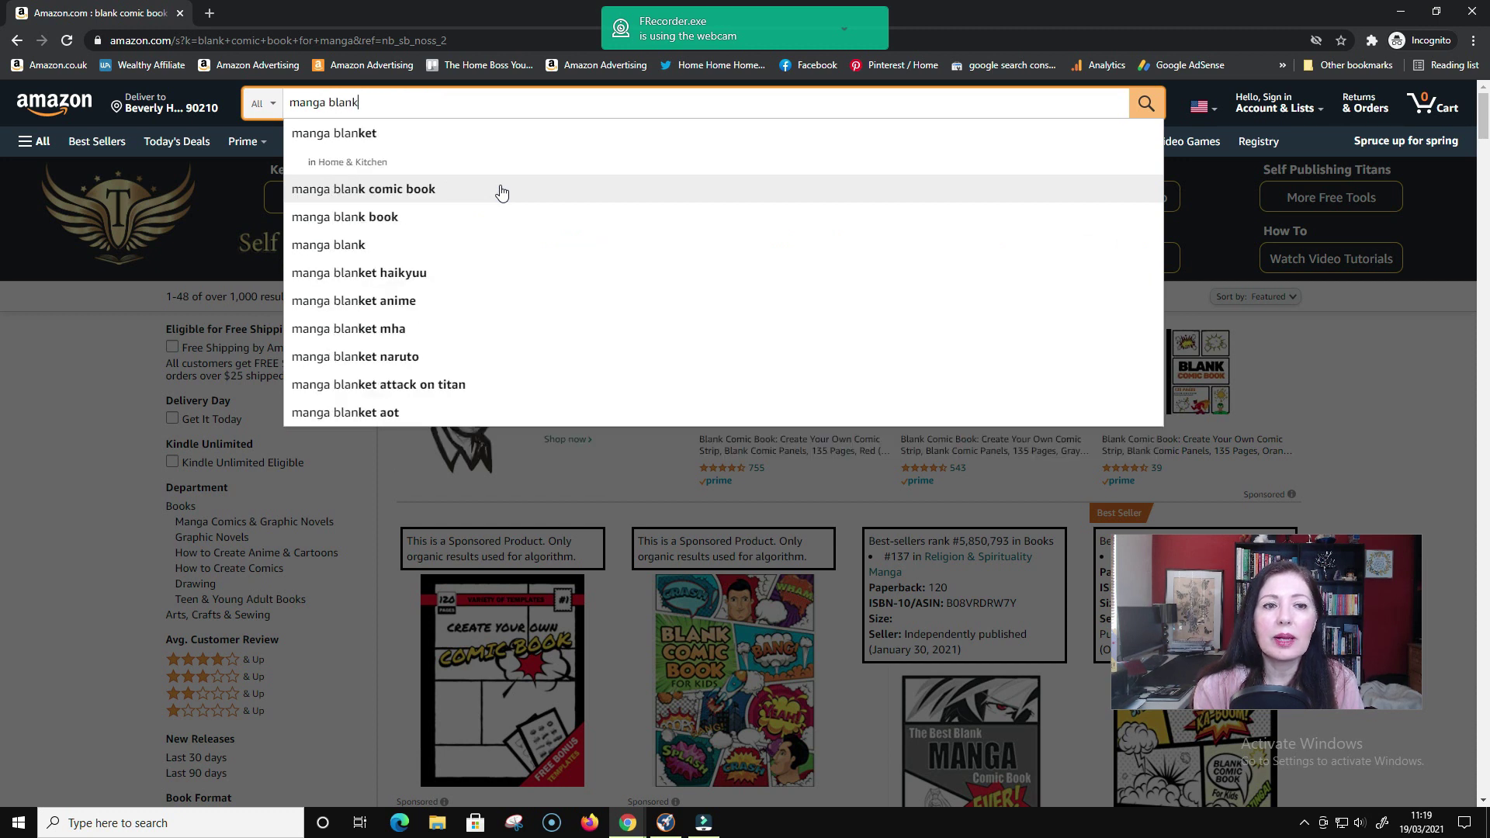
type(" comic book")
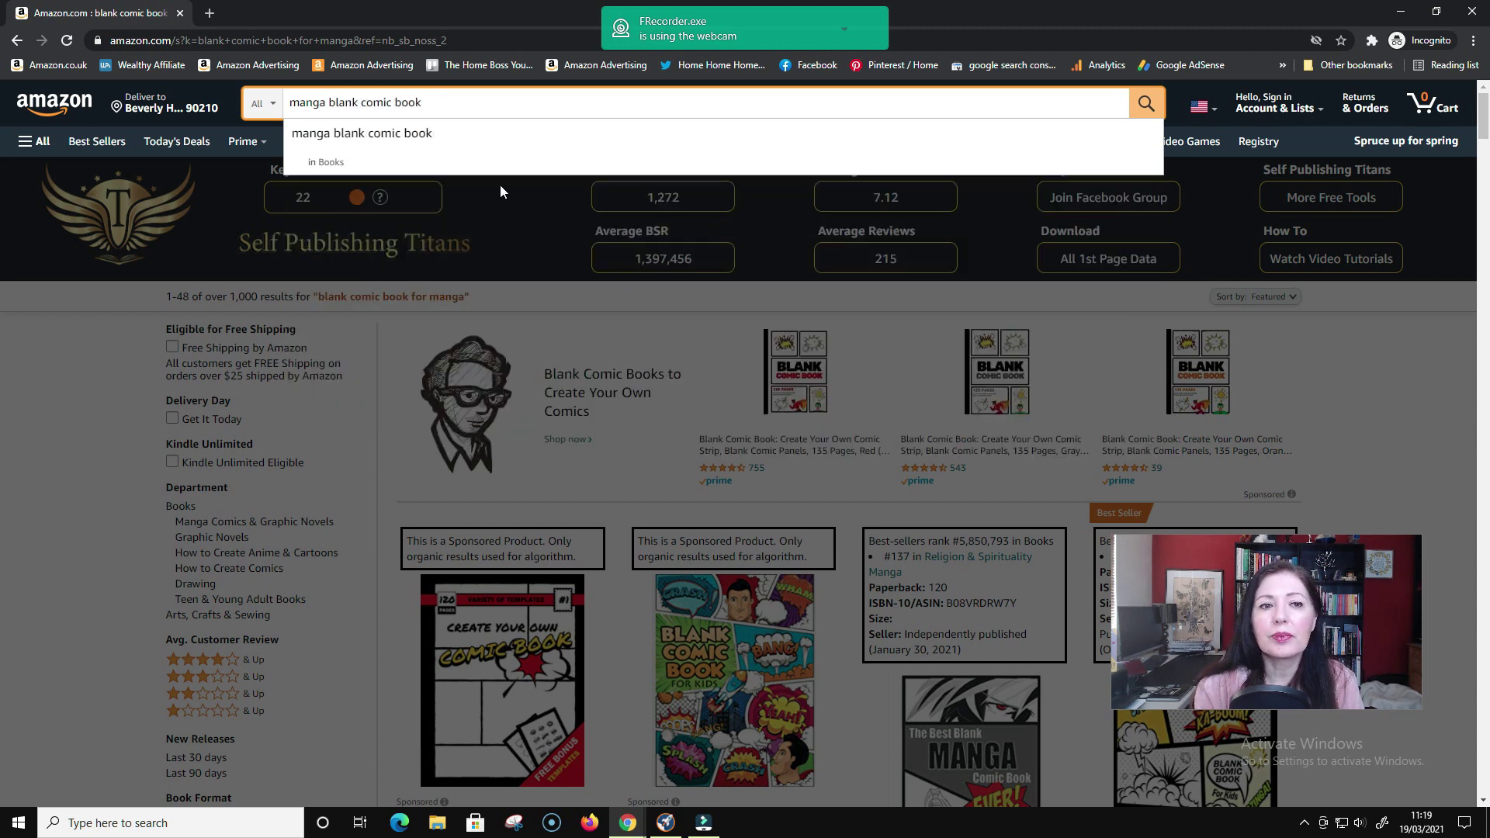
key("Return")
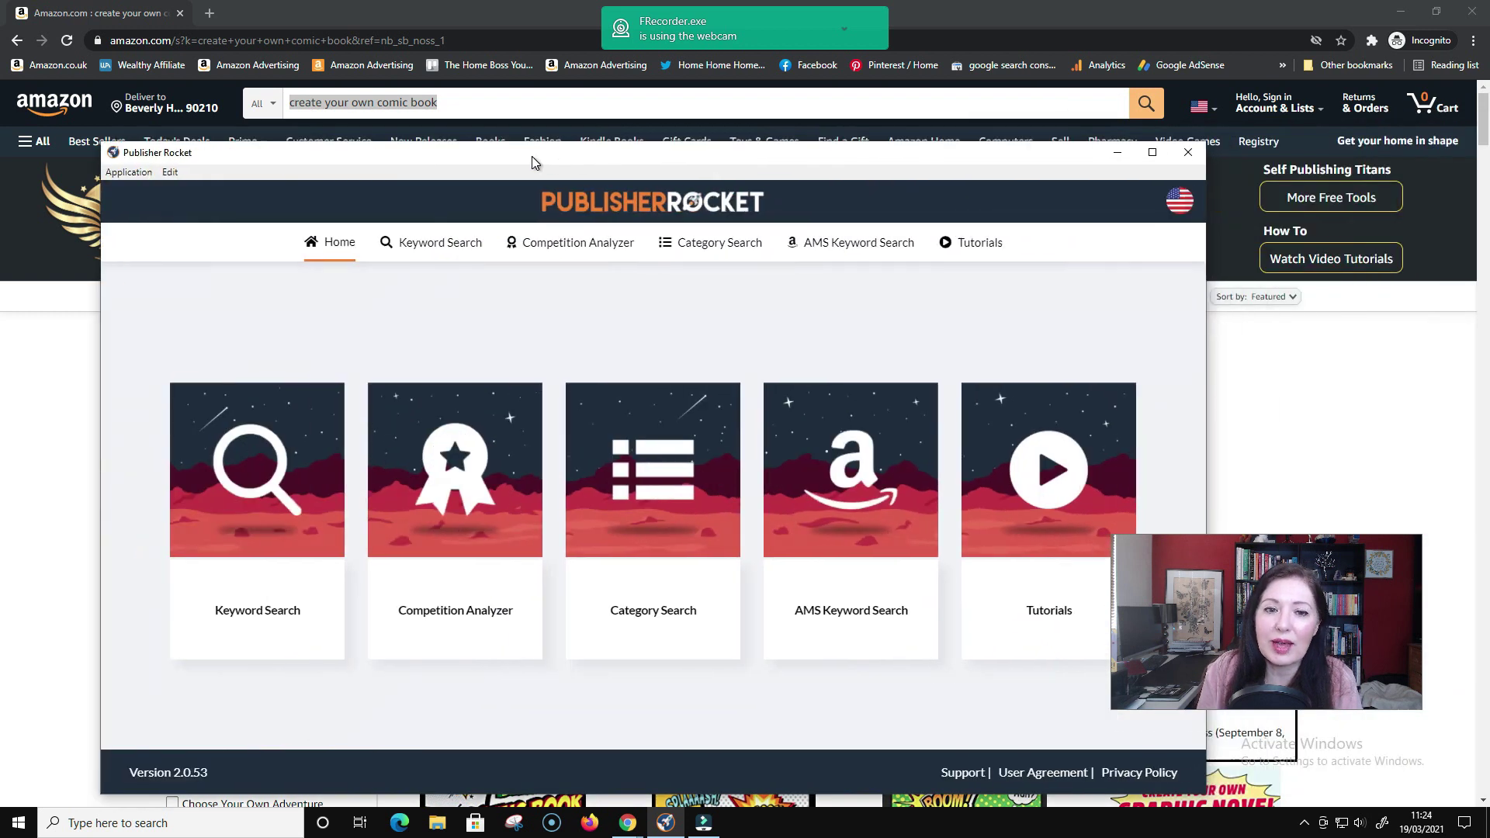
Step: In Publisher Rocket, run a book keyword search for "blank comic book"
left_click_drag(532, 156, 599, 108)
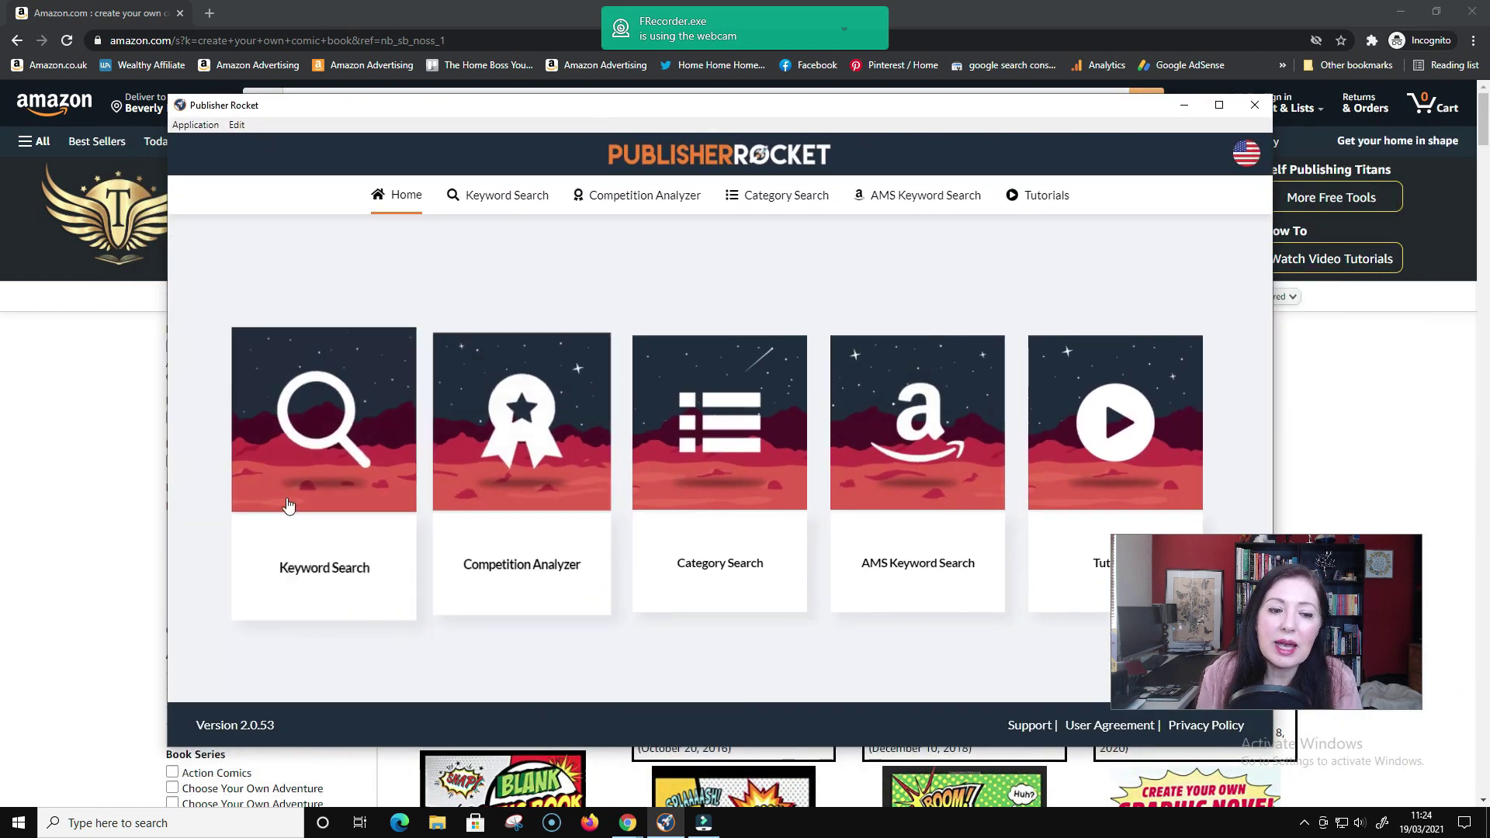
left_click(314, 487)
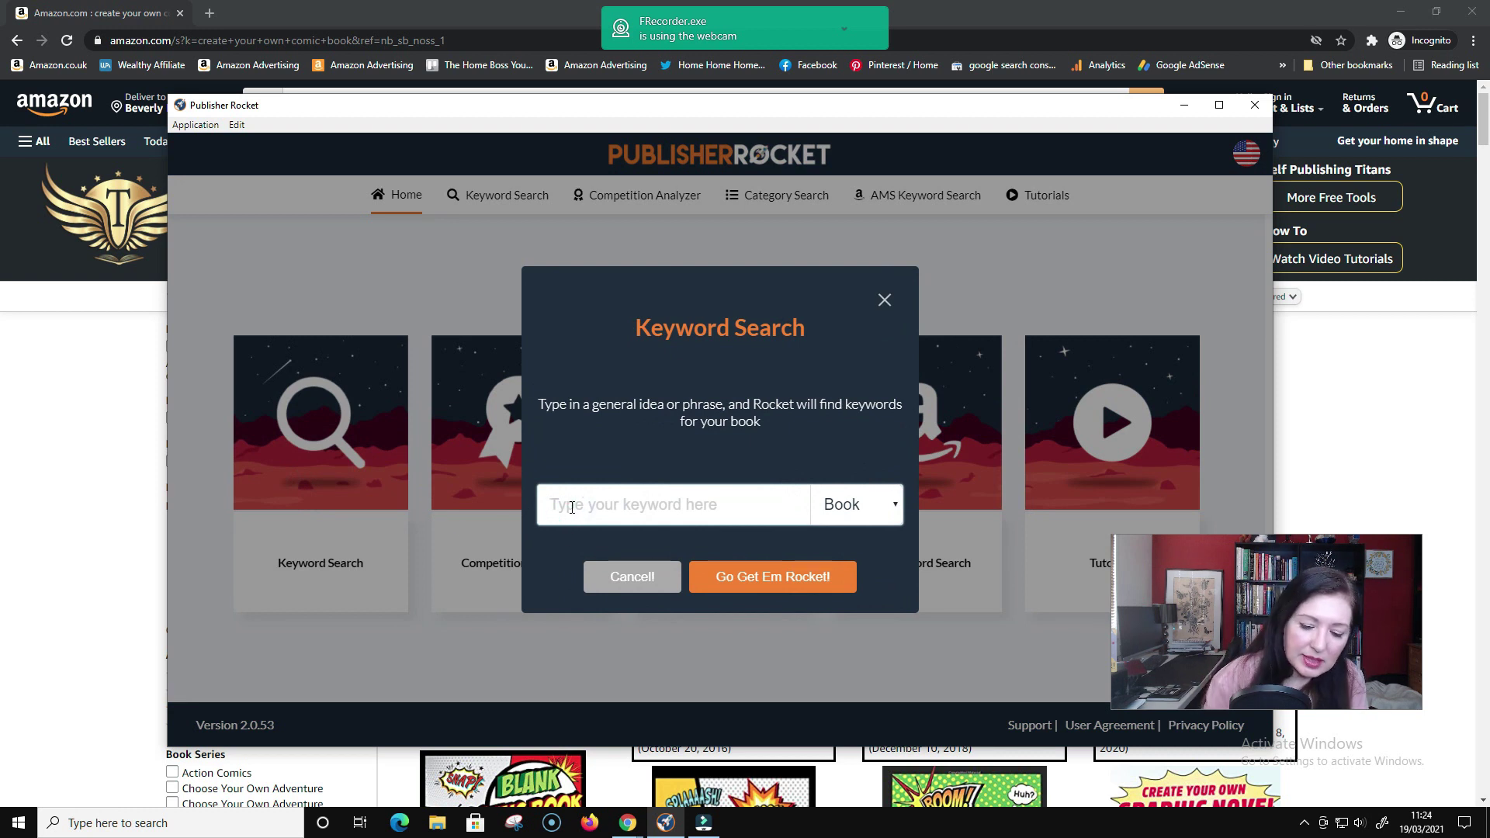
type("blank comi")
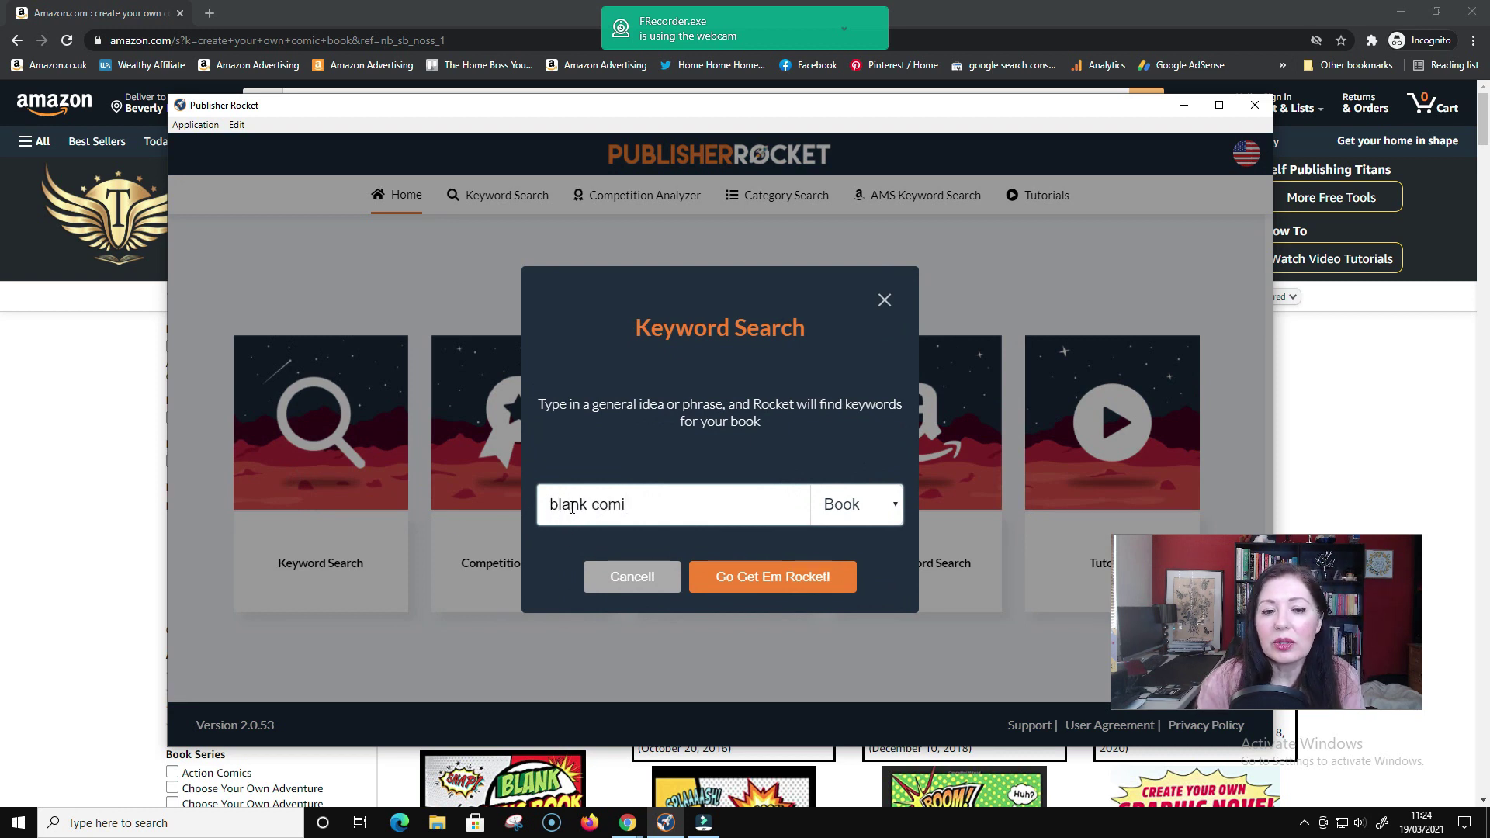
type("c book")
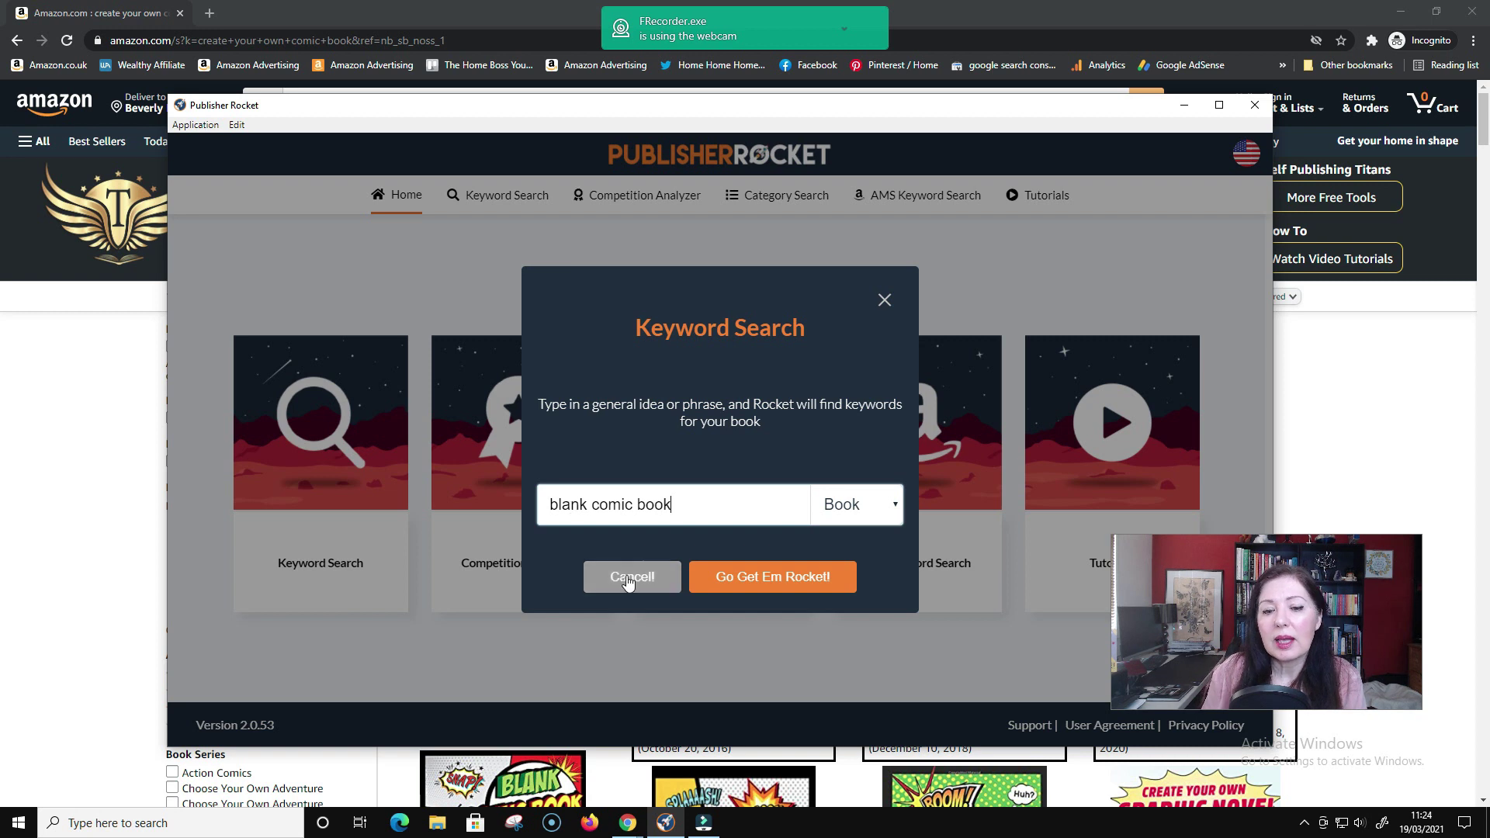
left_click(702, 580)
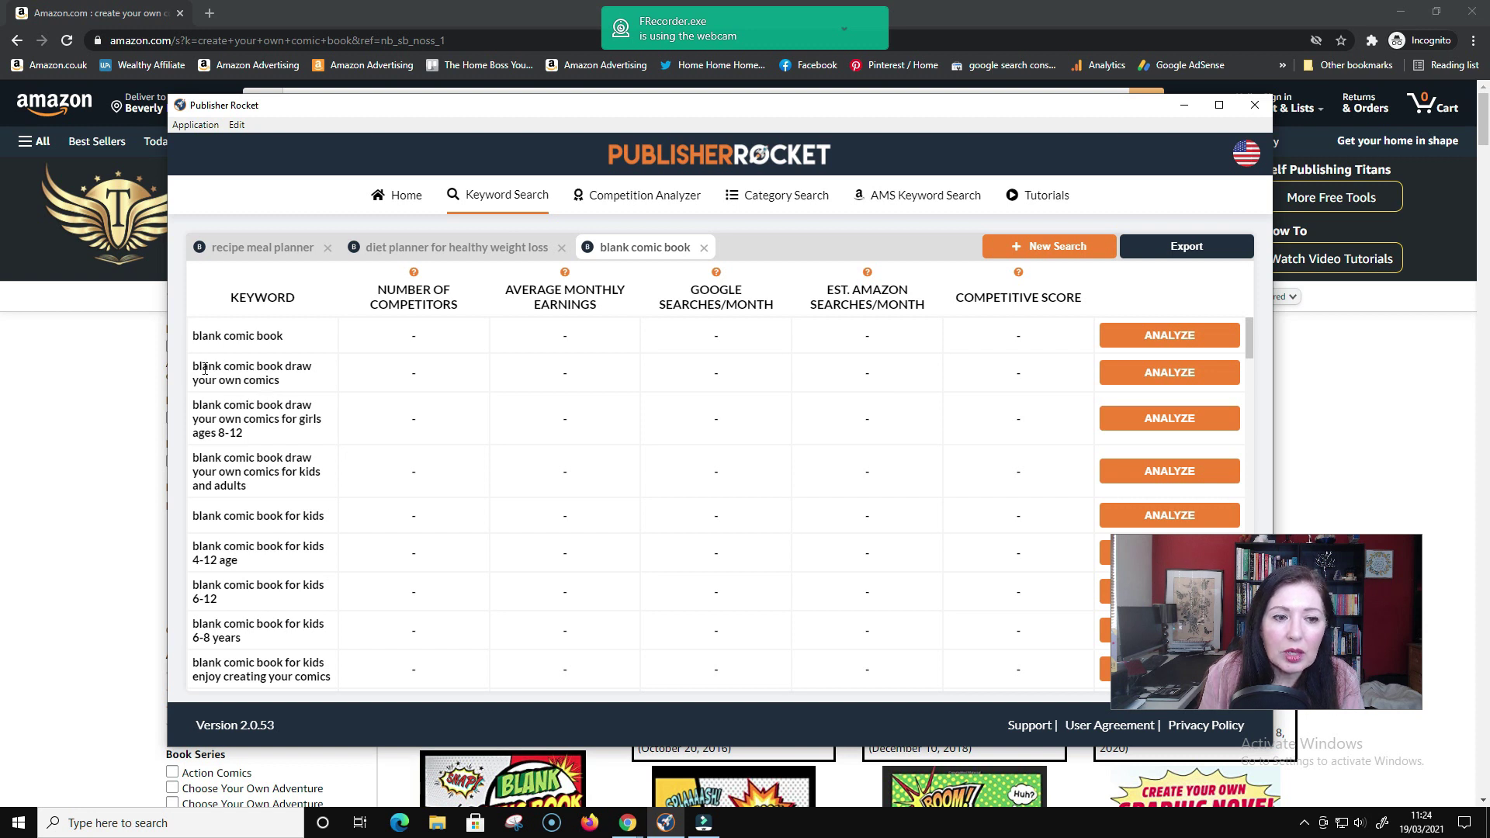
Step: Analyze "blank comic book draw your own comics", its "for girls ages 8-12" and "for kids and adults" variants, and "blank comic book for kids"
left_click(1146, 373)
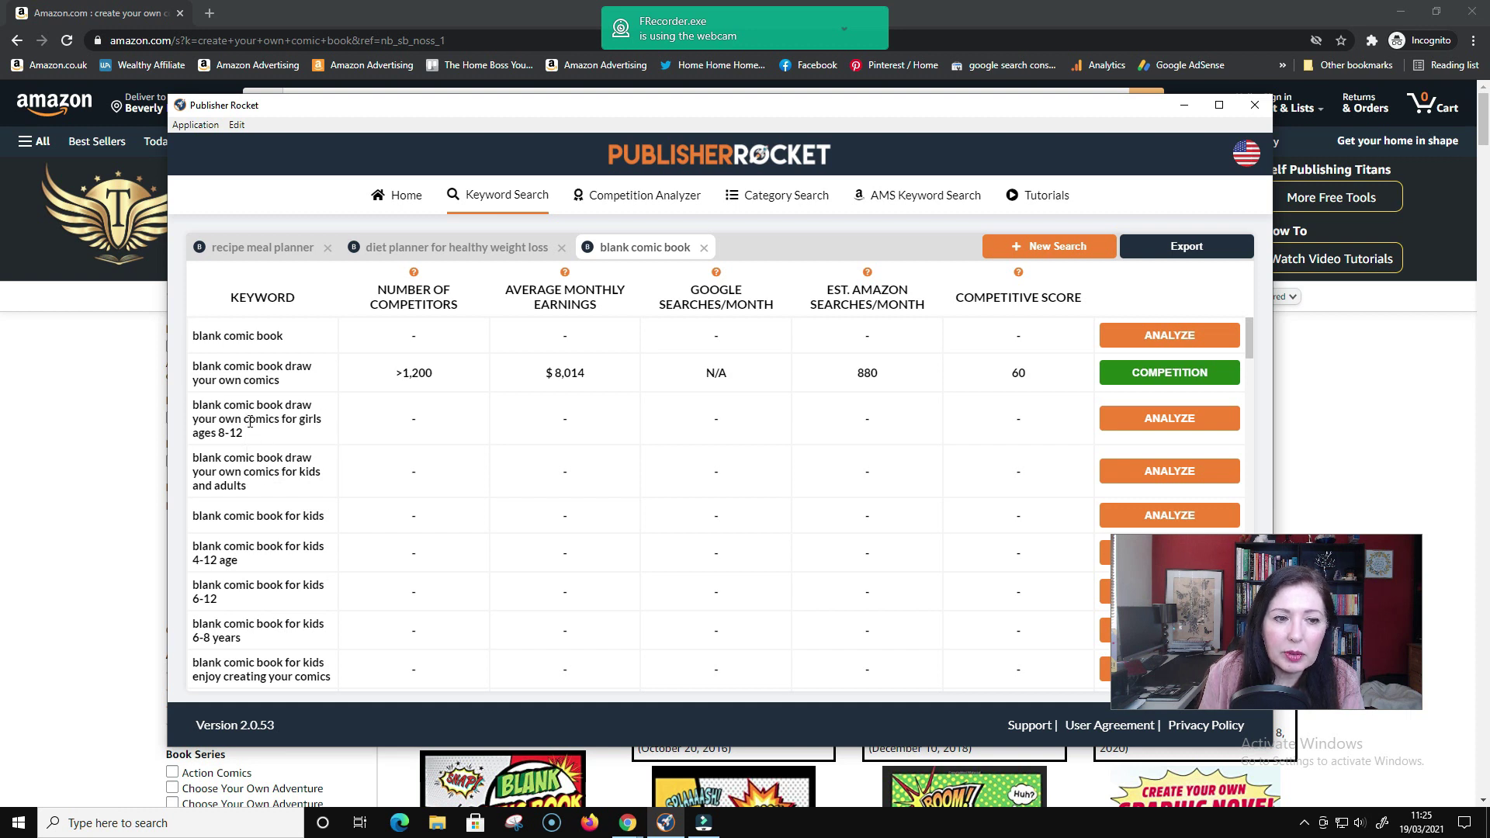
left_click(1179, 419)
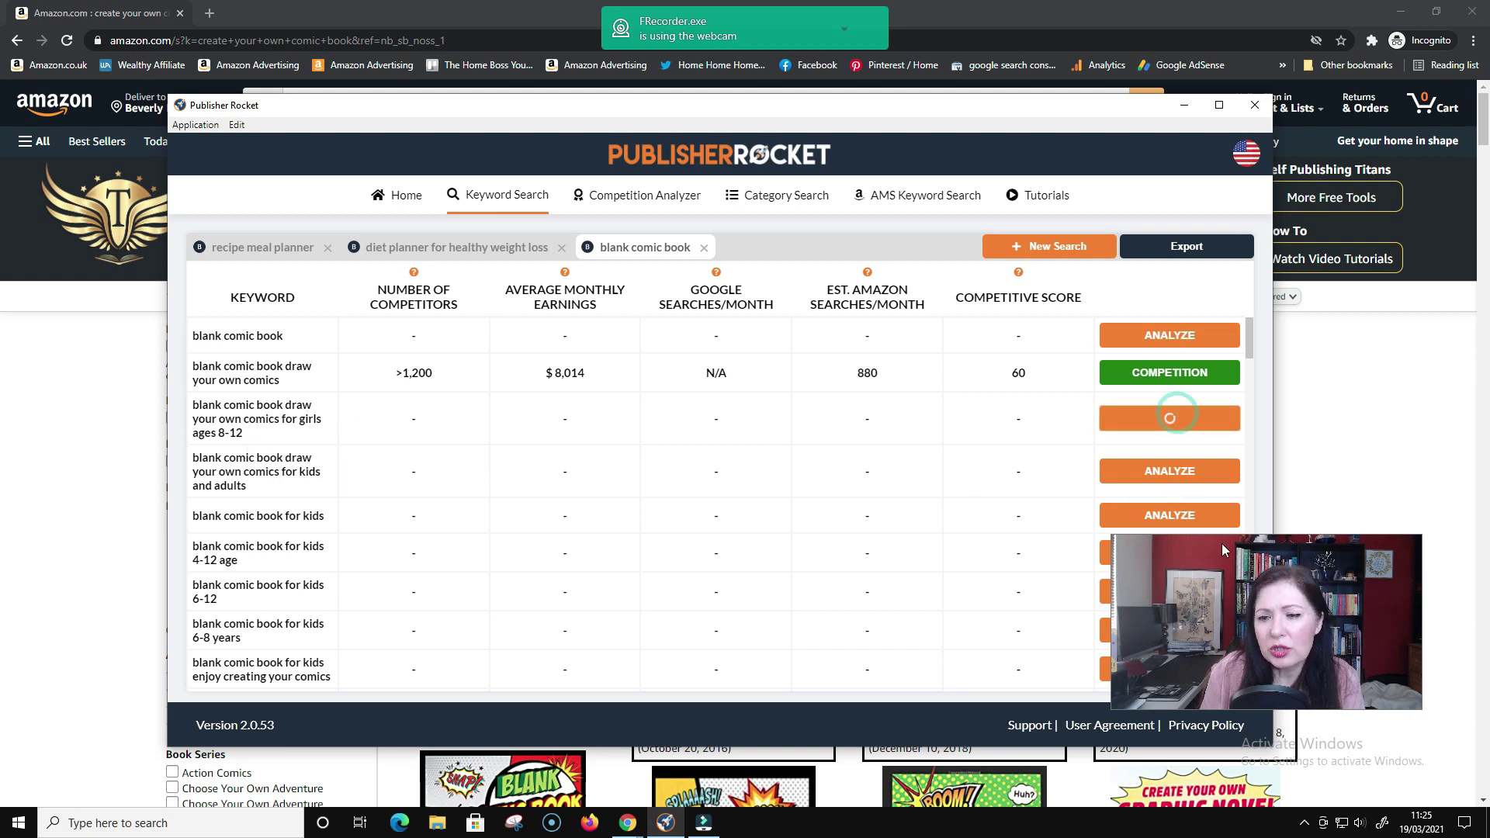
left_click(1161, 481)
left_click(1169, 515)
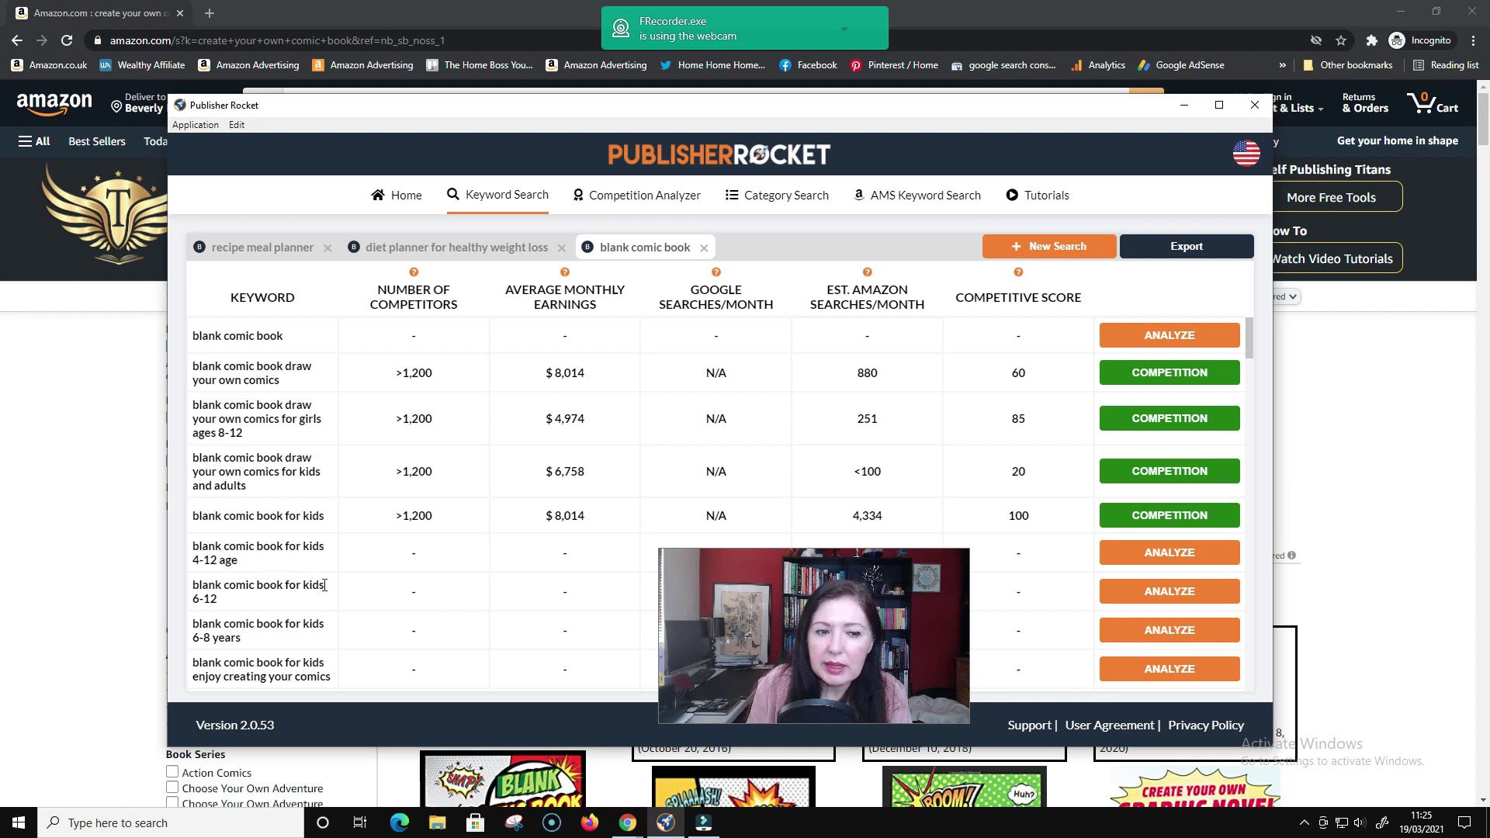
Step: Analyze the "blank comic book for kids" keywords ending in "4-12 age", "6-12" and "6-8 years"
left_click(1153, 557)
left_click(1154, 594)
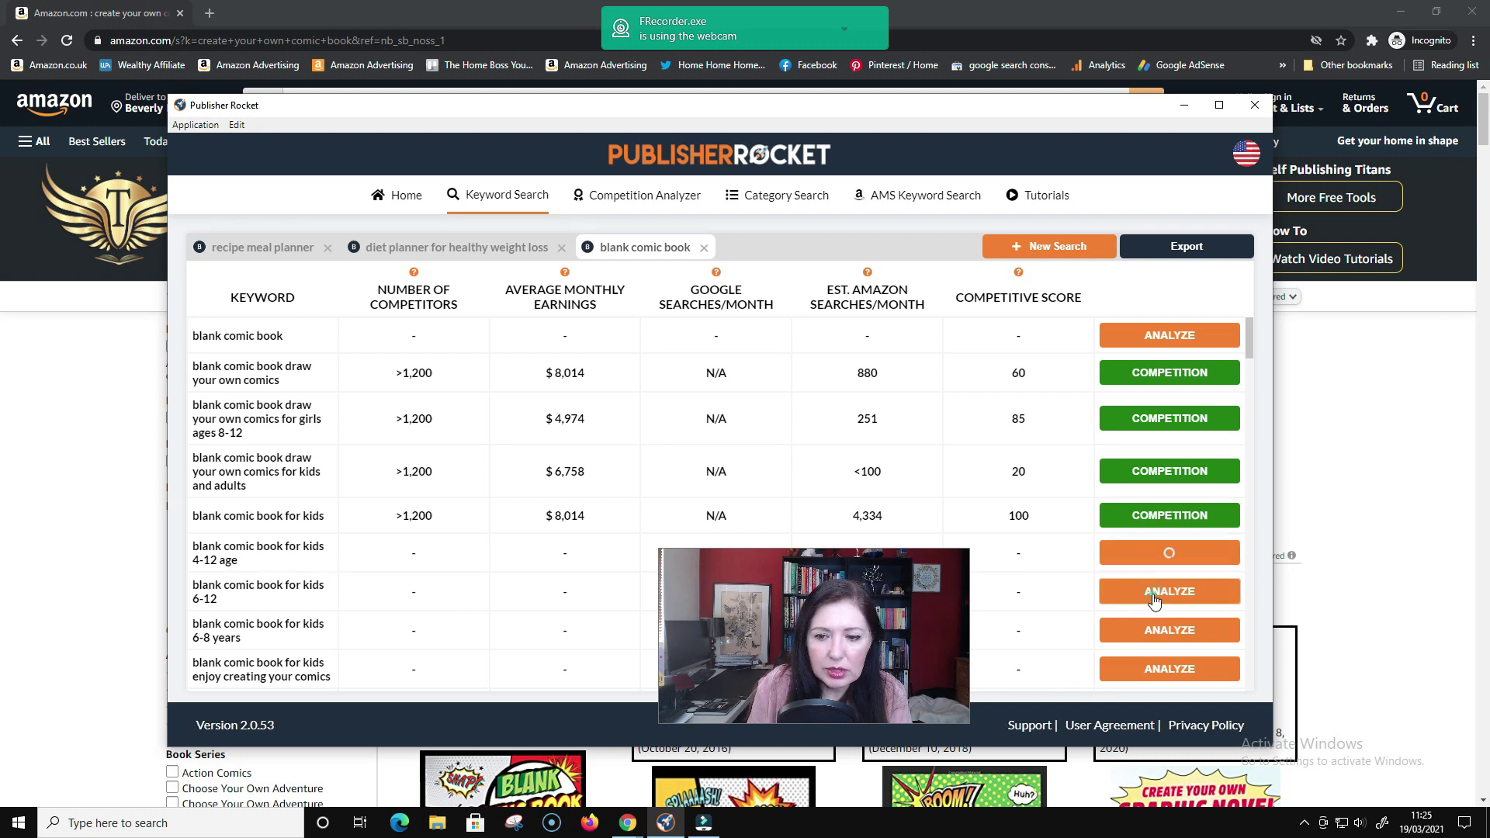
left_click(1153, 632)
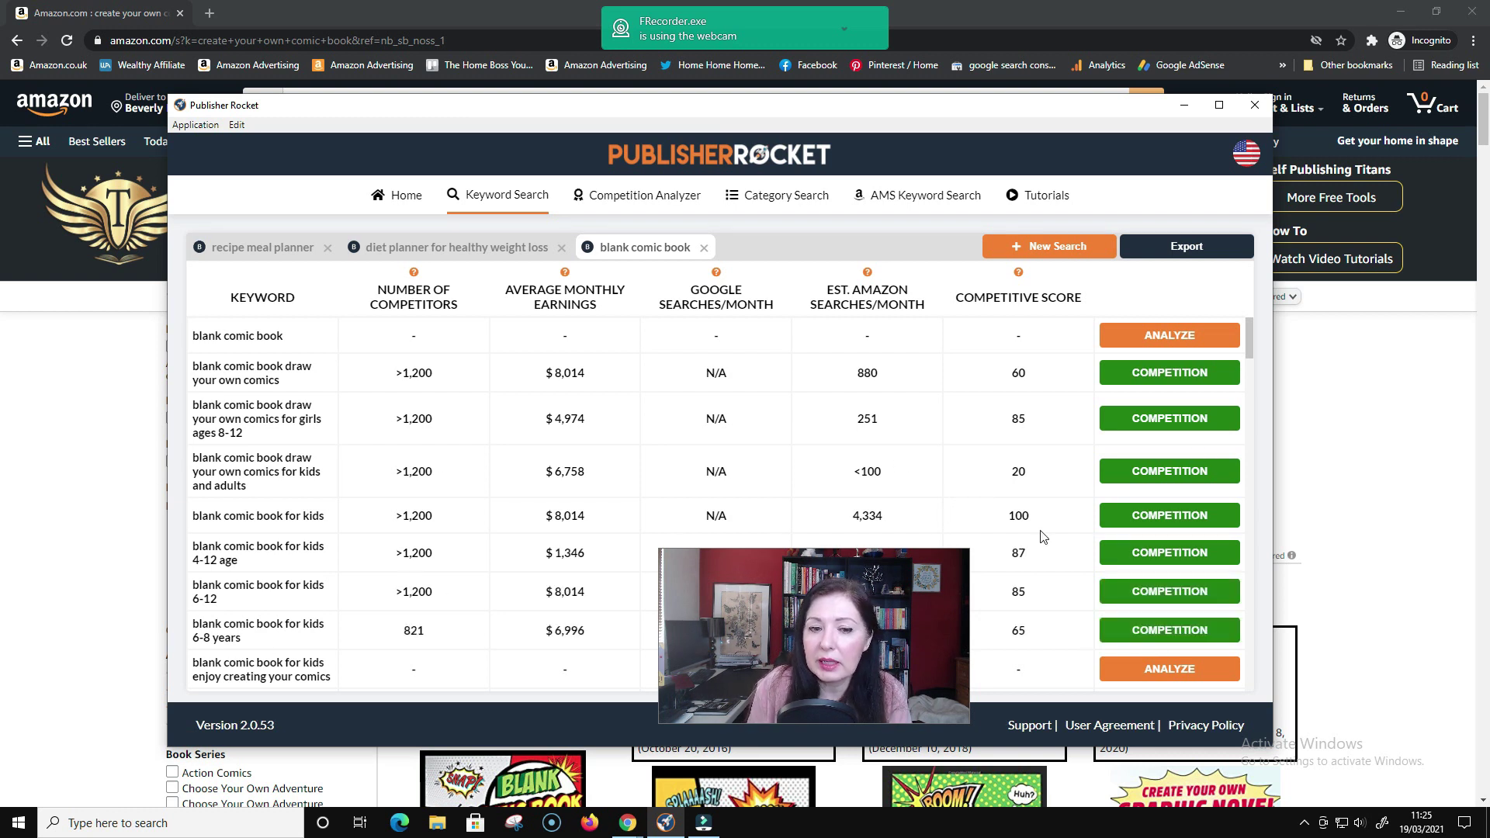
left_click_drag(879, 572, 233, 582)
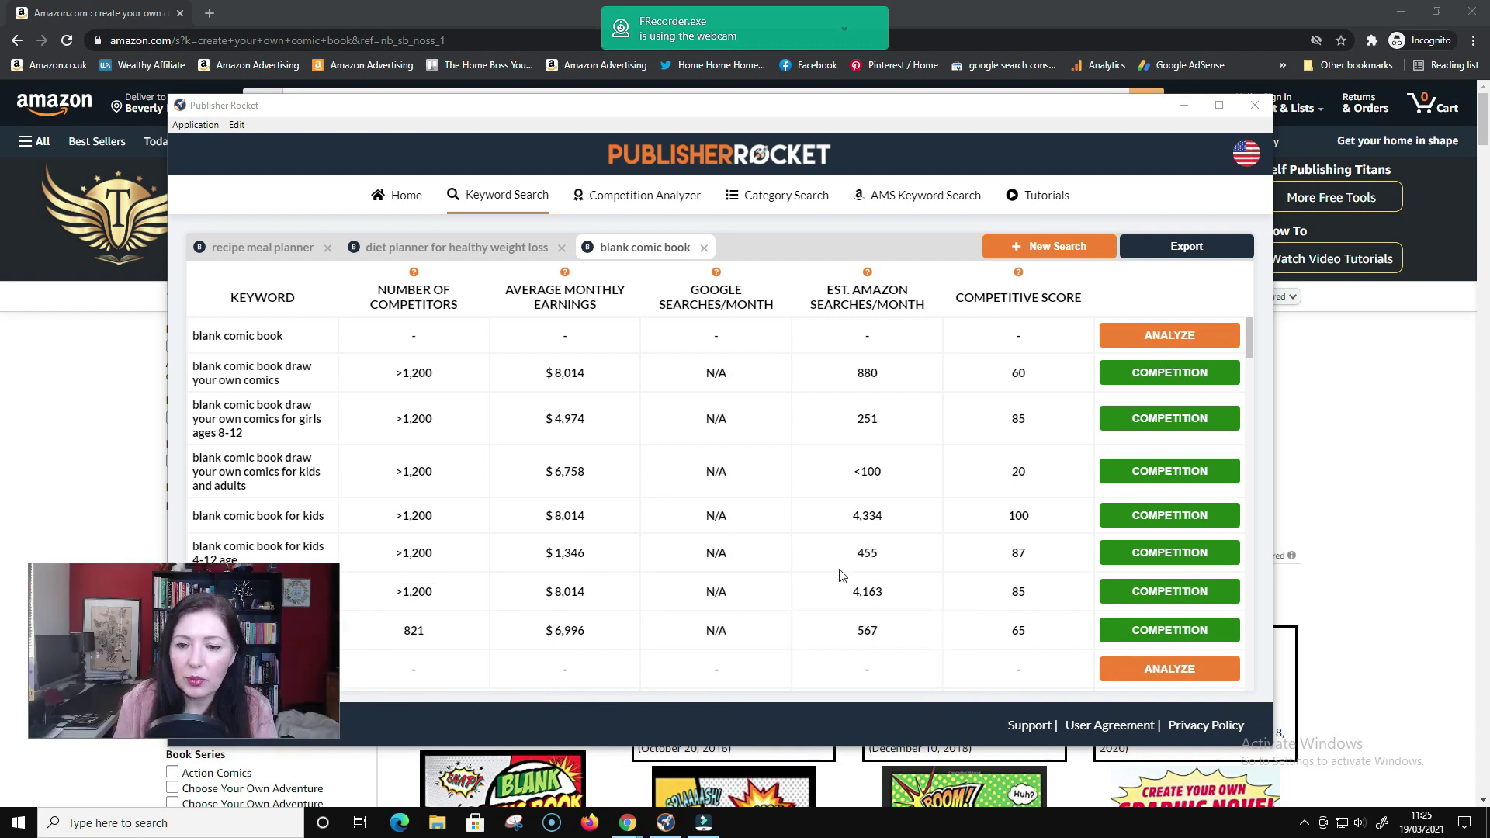
left_click_drag(221, 569, 227, 45)
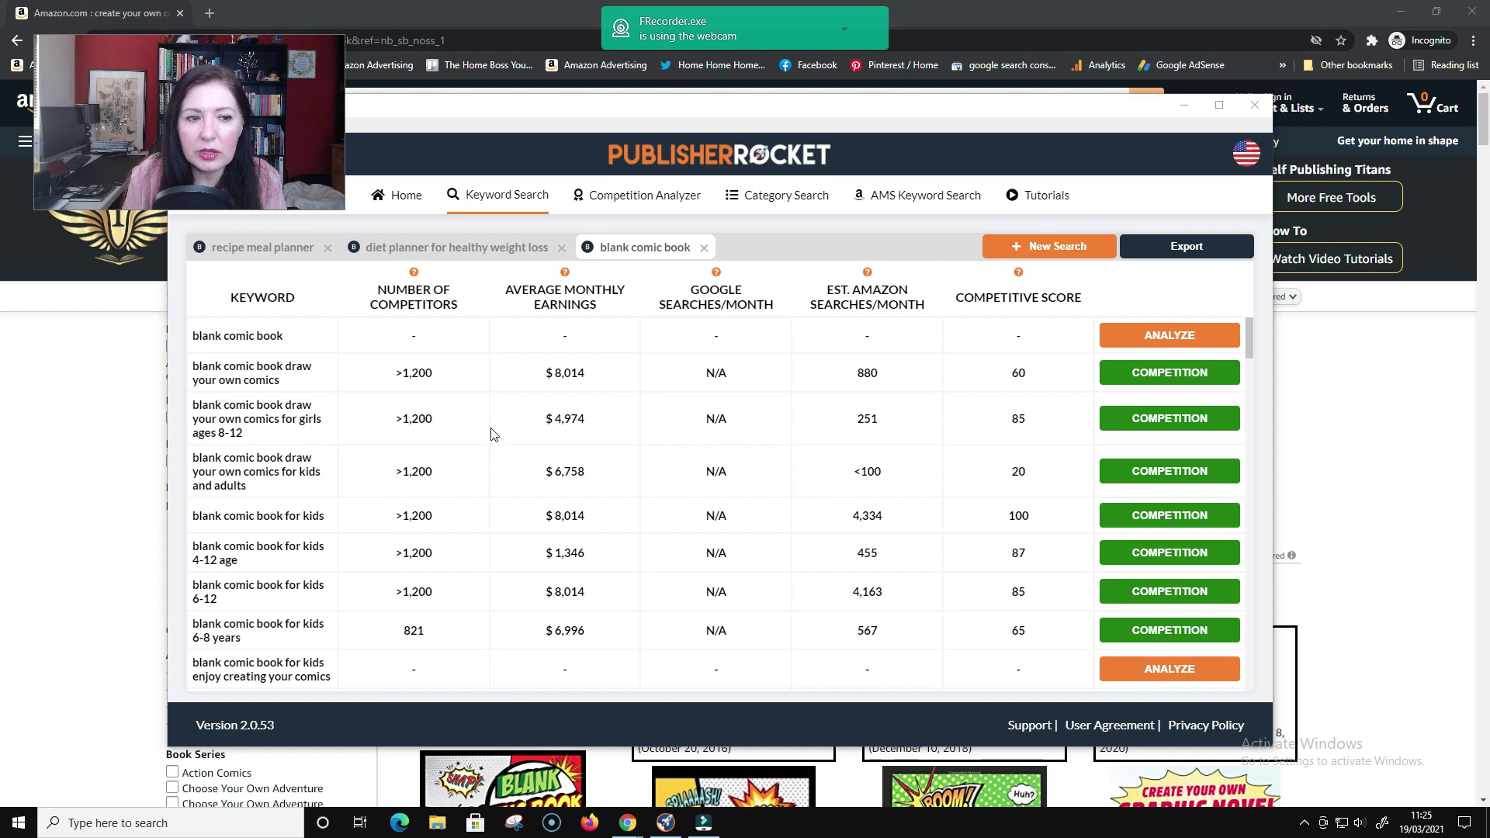
mouse_move(1021, 277)
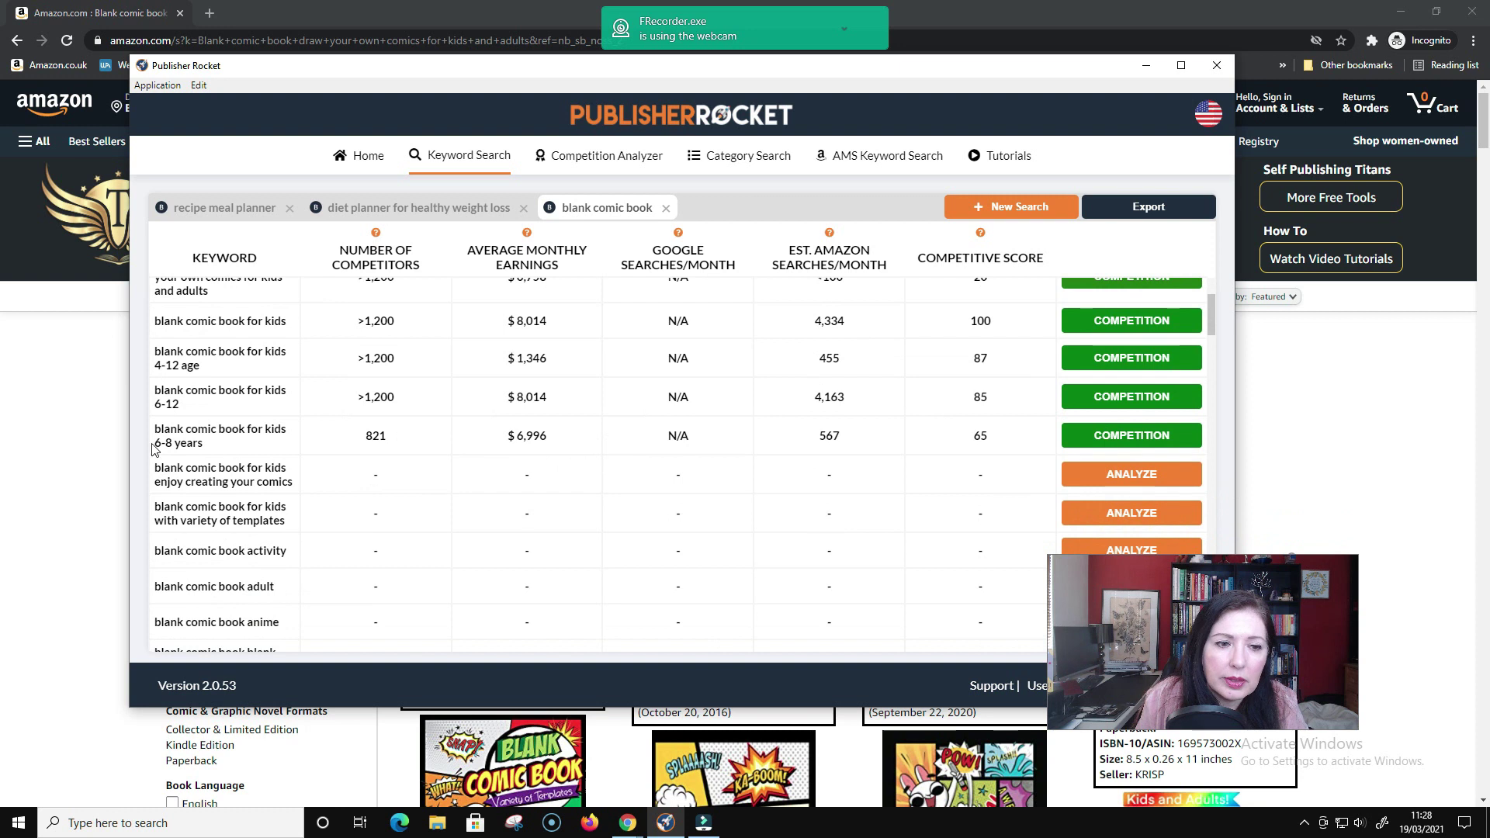
Step: Analyze the keywords "blank comic book anime" and "blank comic book adult"
scroll(388, 484, "down", 2)
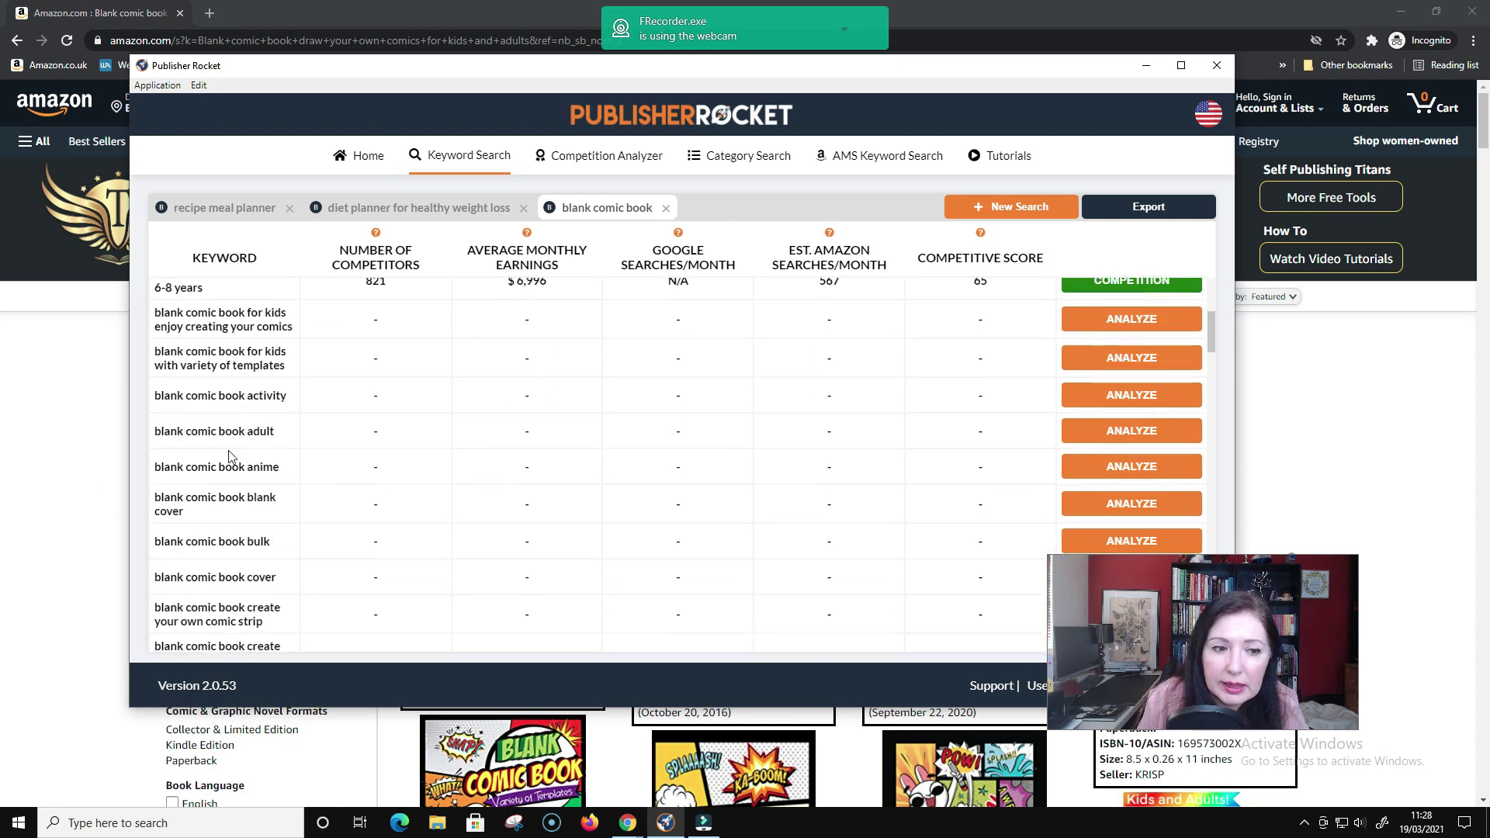
left_click(1105, 468)
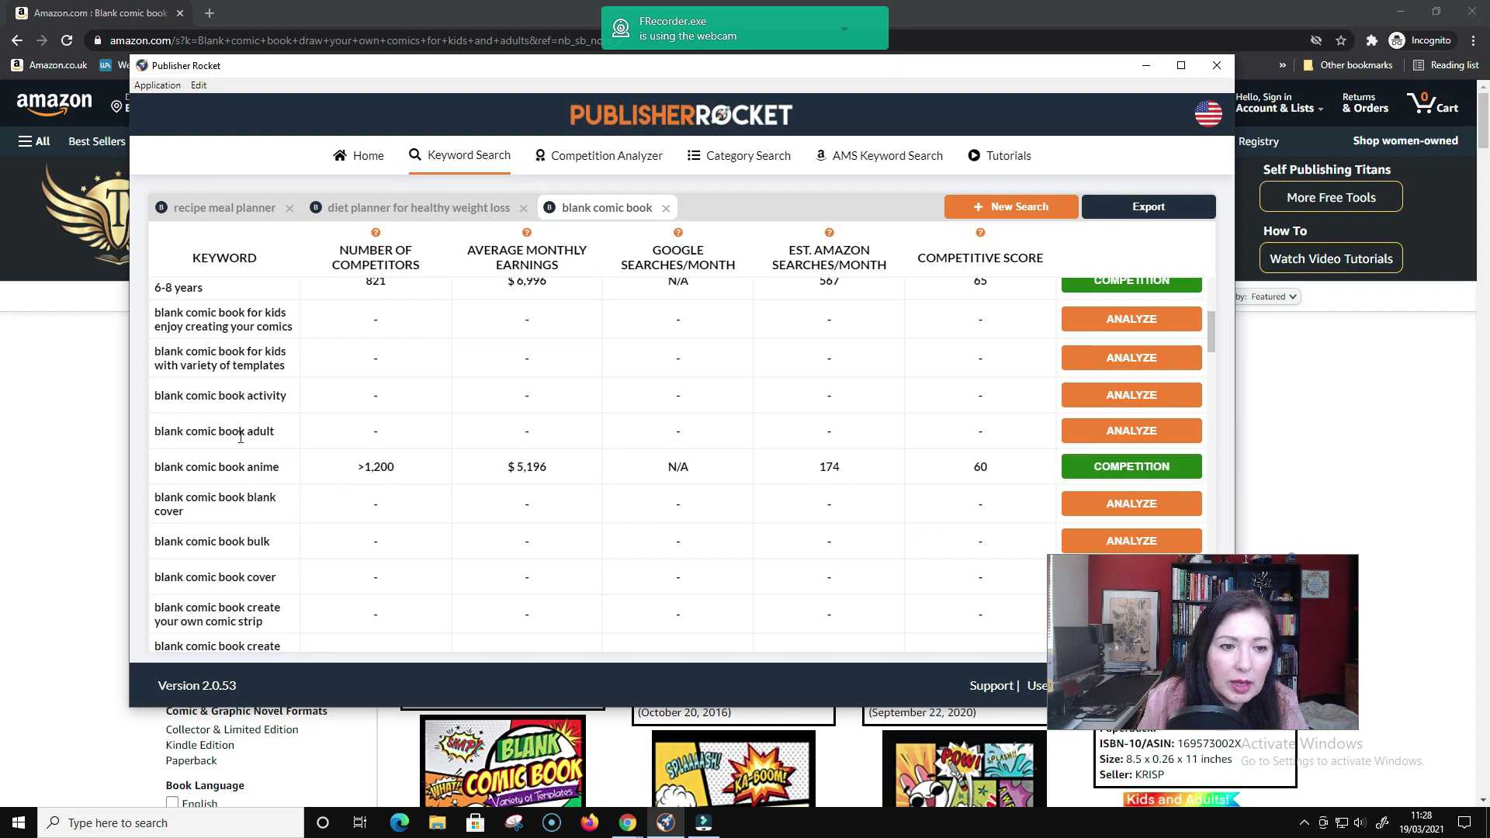
left_click(1133, 431)
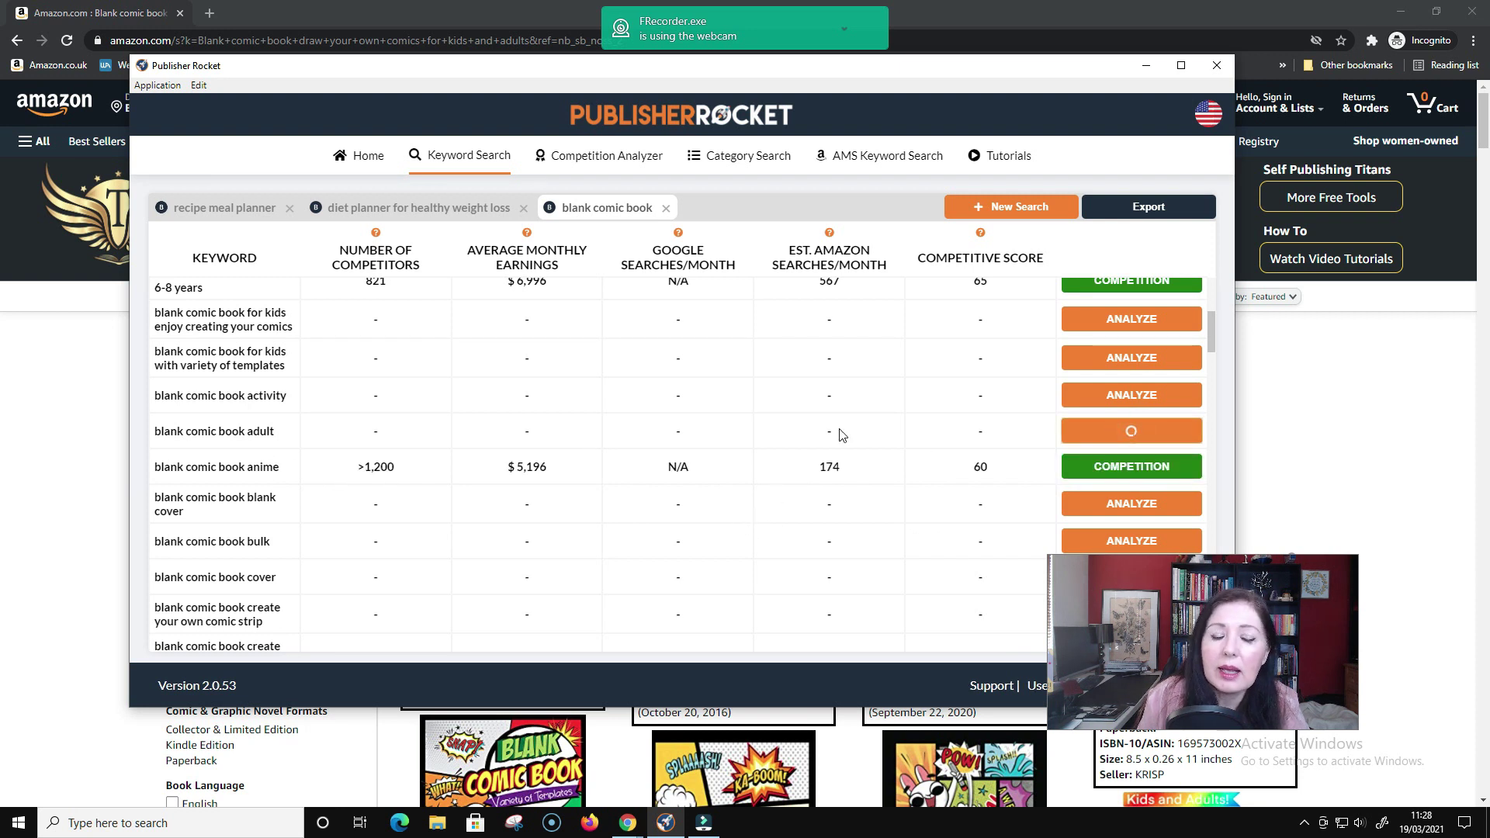
Step: Examine the earnings, search volumes and competitive scores of the analyzed keywords, and read through the remaining blank comic book suggestions
scroll(804, 491, "down", 1)
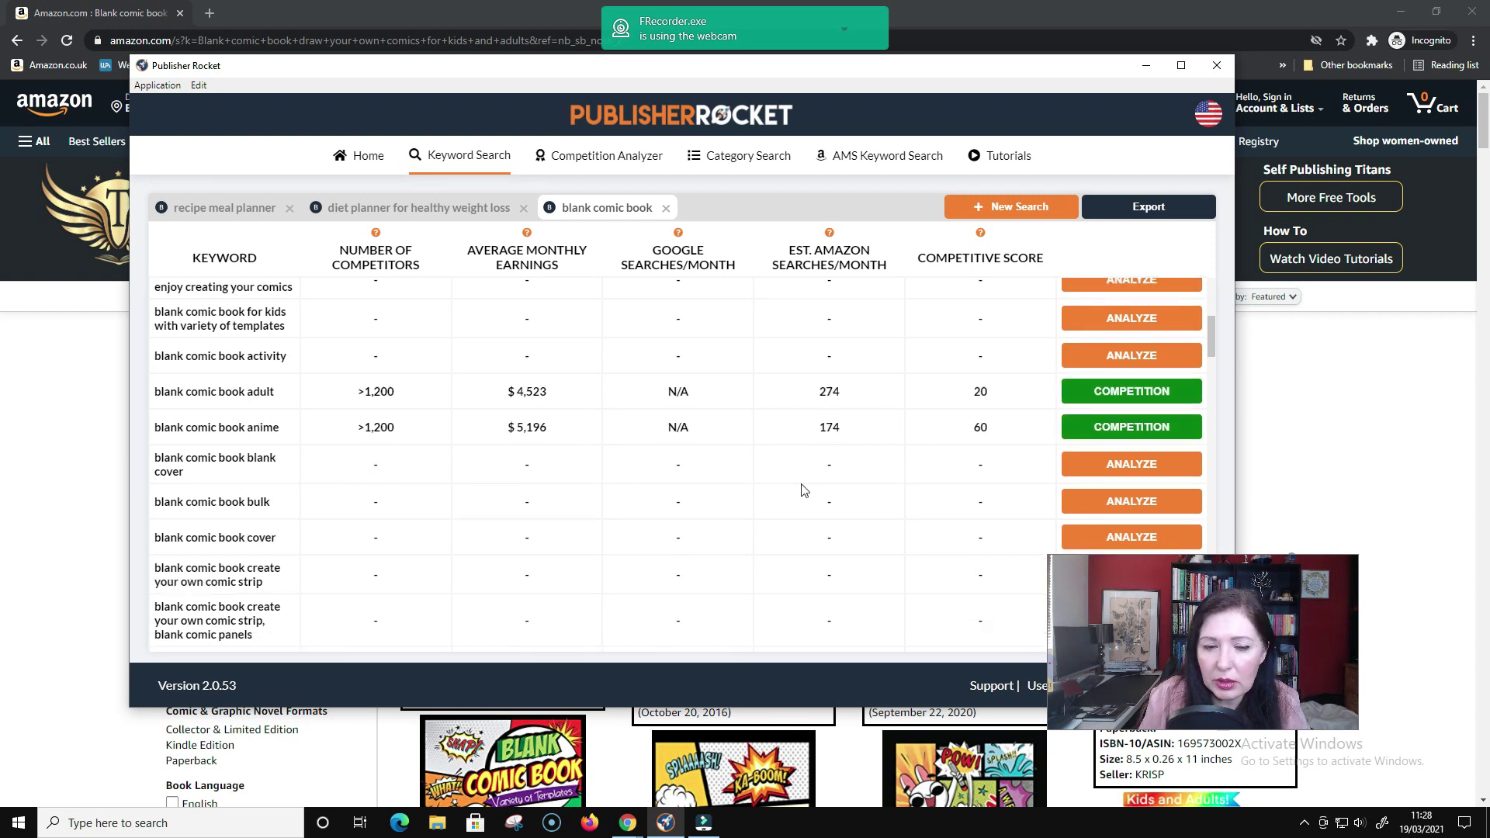
scroll(804, 490, "down", 1)
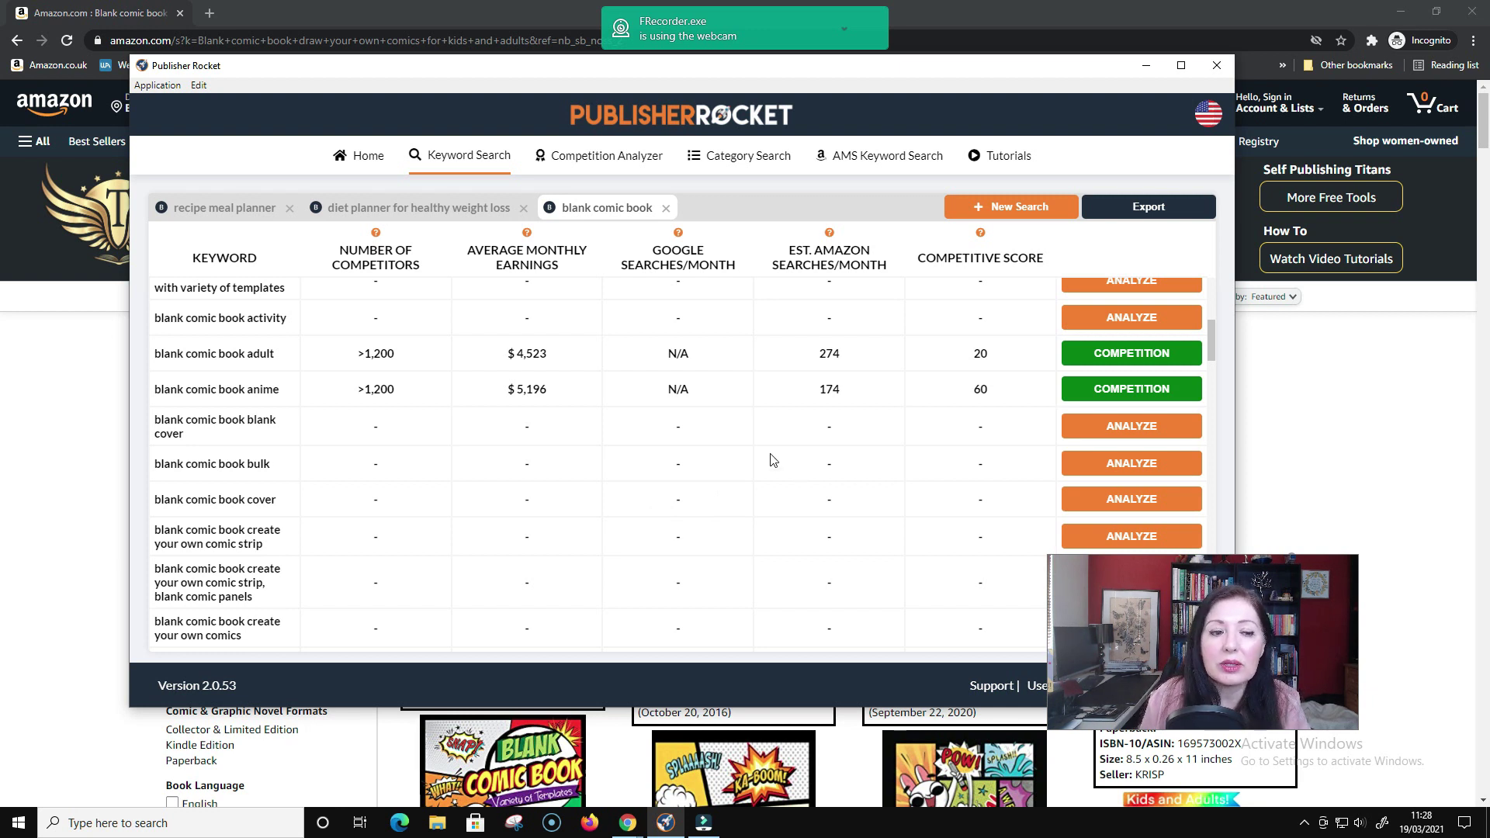
scroll(774, 458, "down", 1)
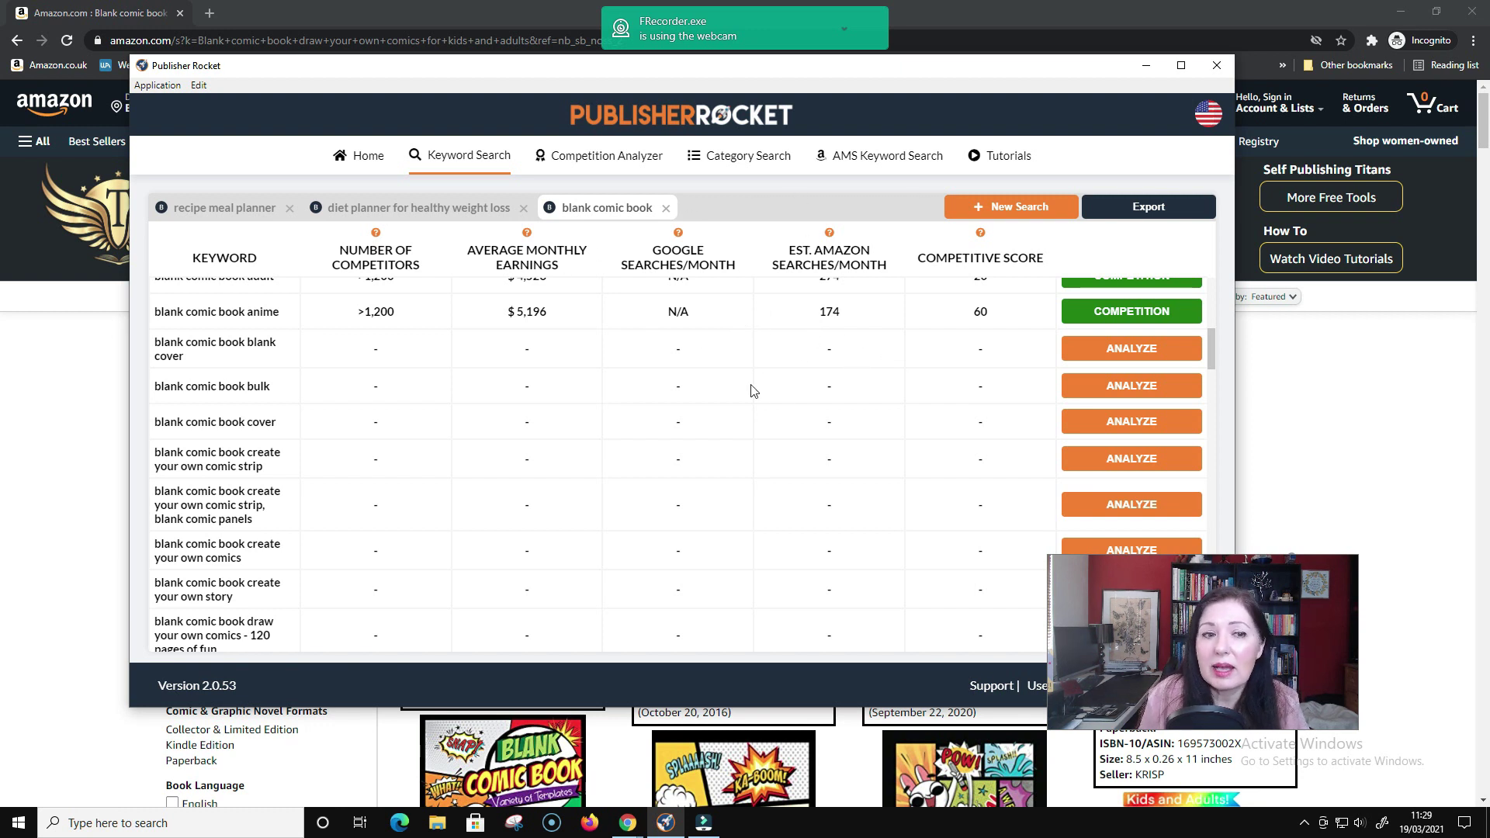
scroll(694, 427, "up", 2)
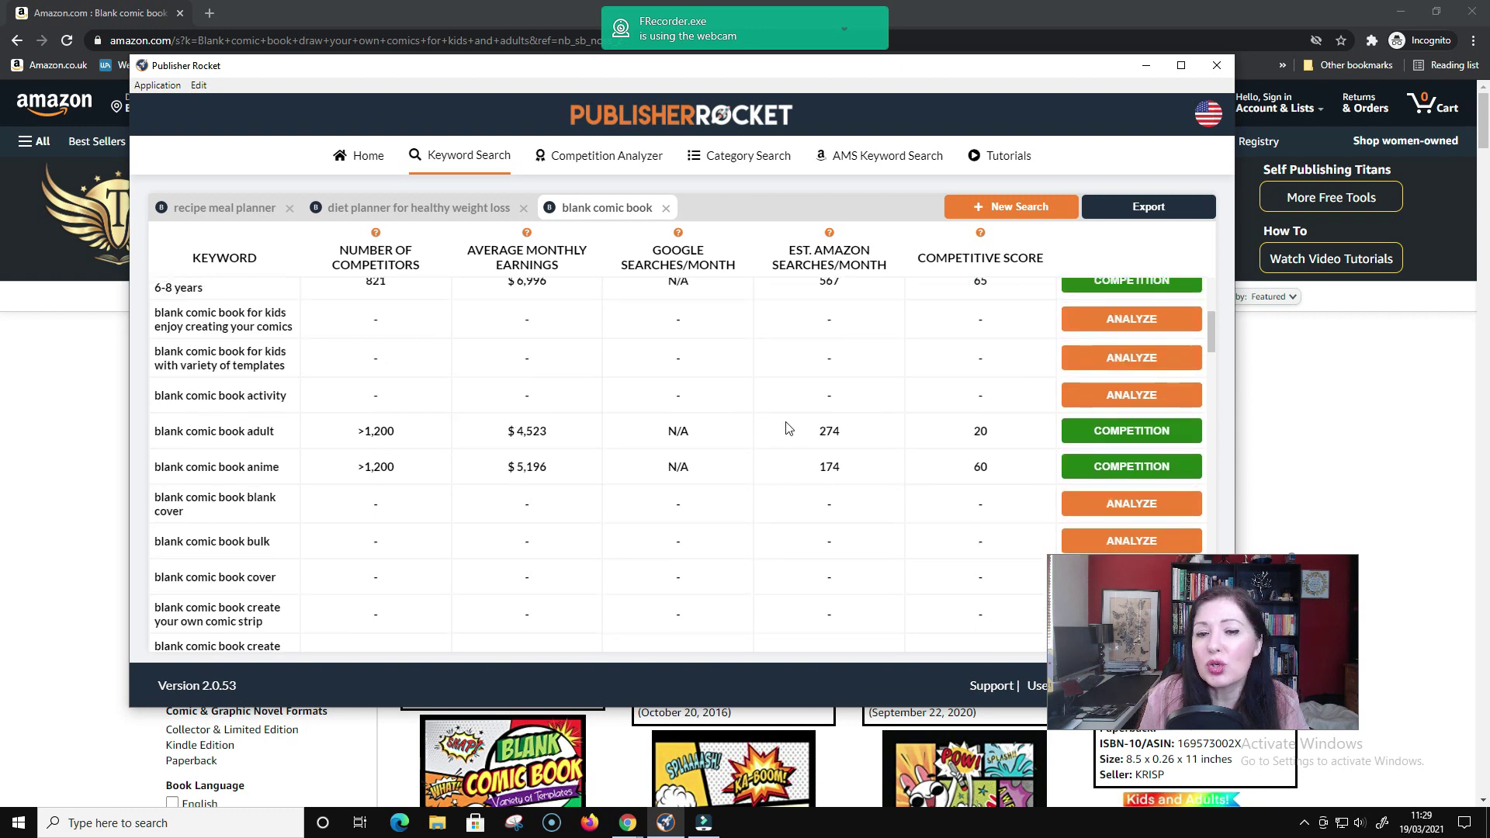
scroll(767, 433, "up", 2)
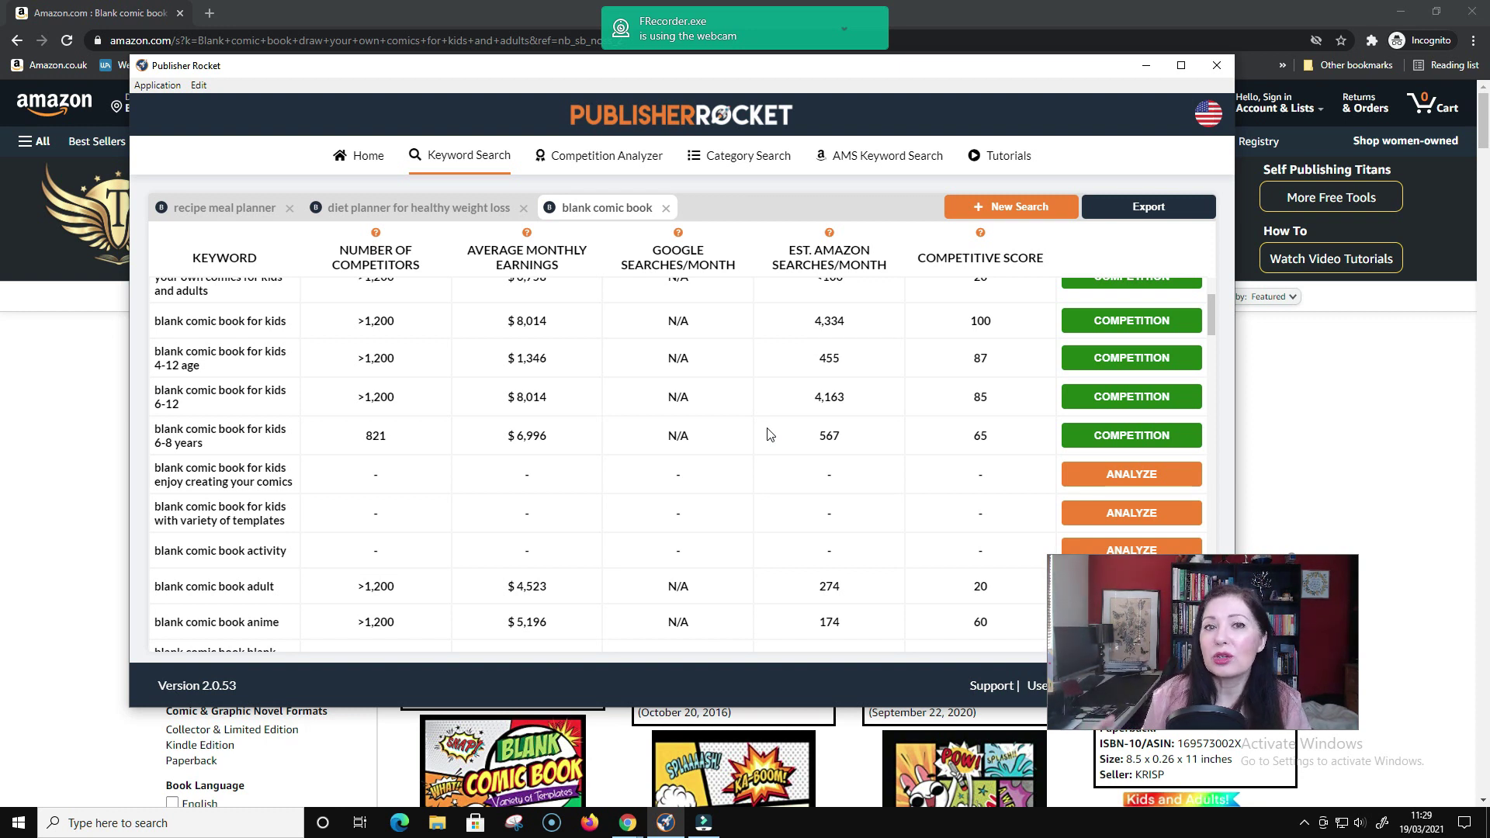
scroll(776, 443, "down", 4)
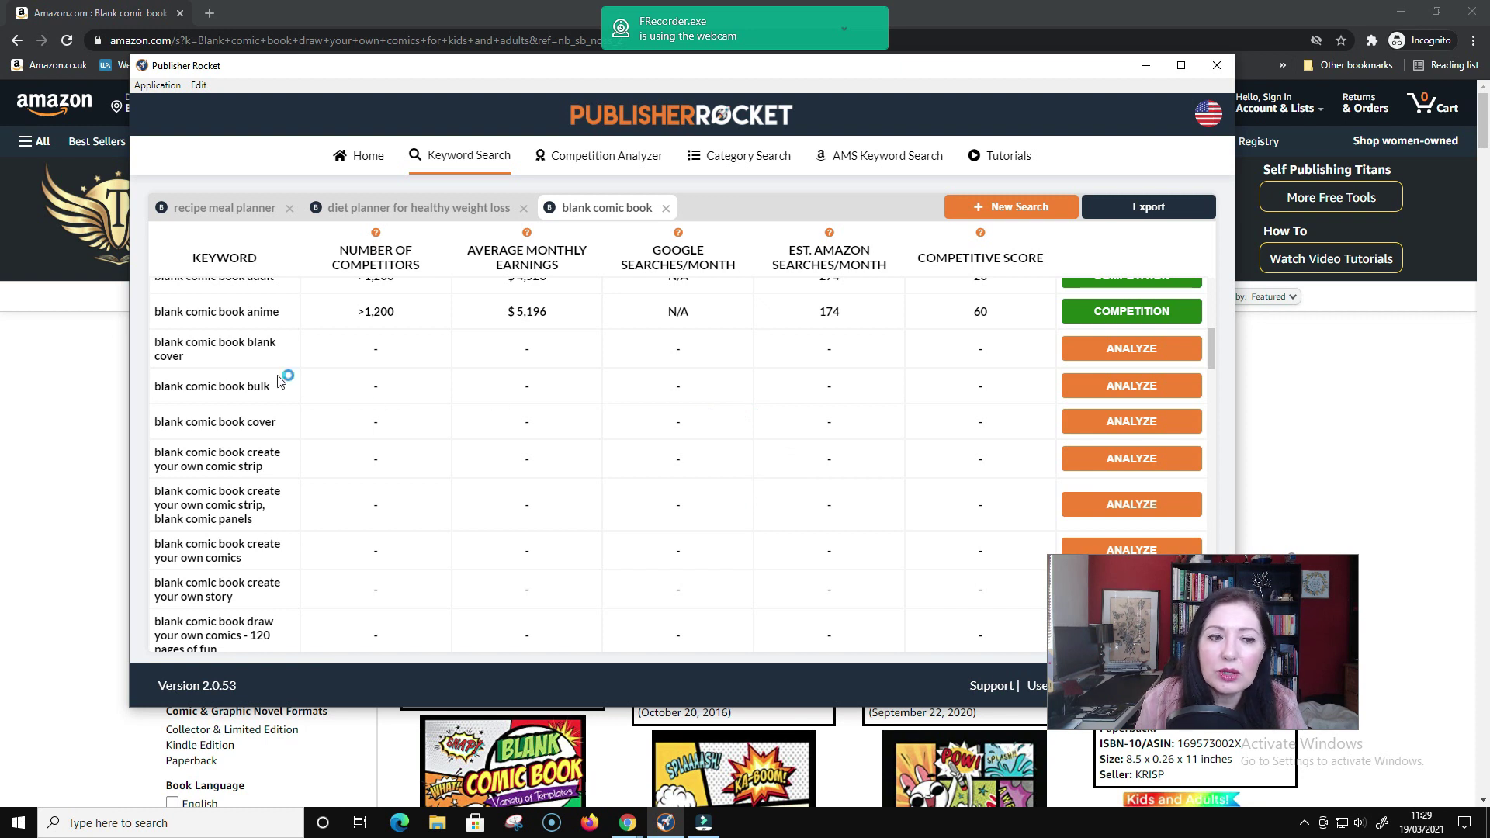
scroll(286, 308, "down", 3)
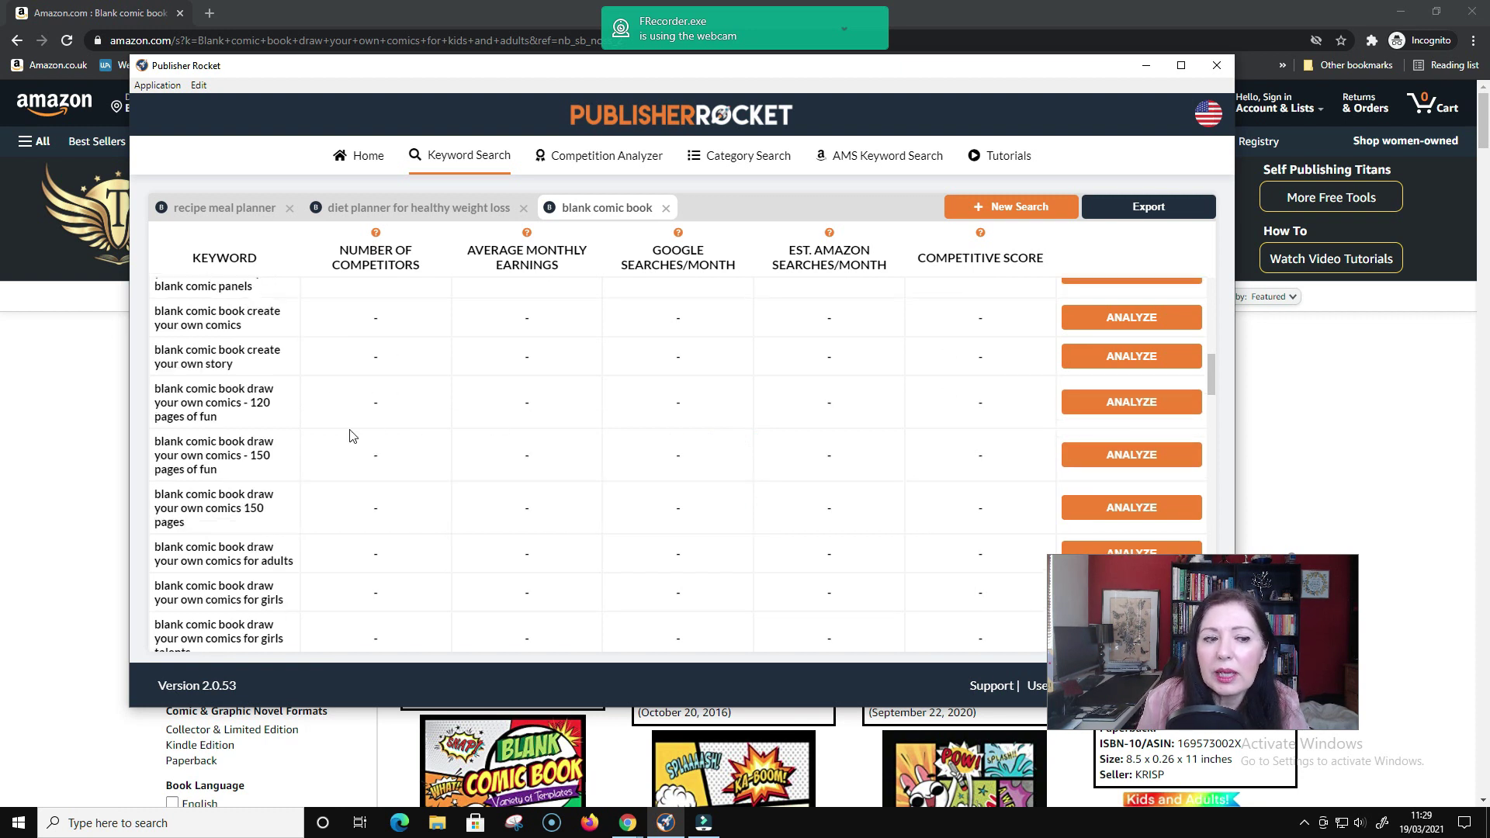